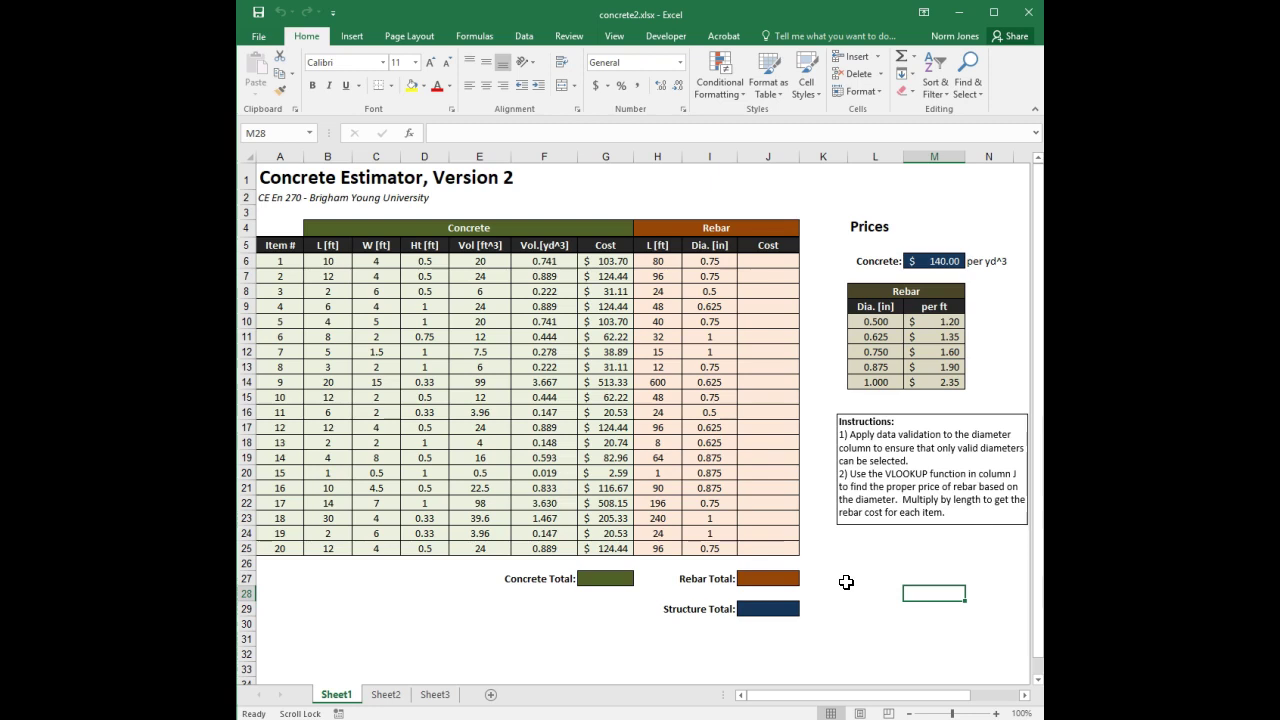
# Examine the concrete unit price, the concrete cost formula in G6, the rebar diameters in column I and the rebar price table.
pyautogui.click(928, 265)
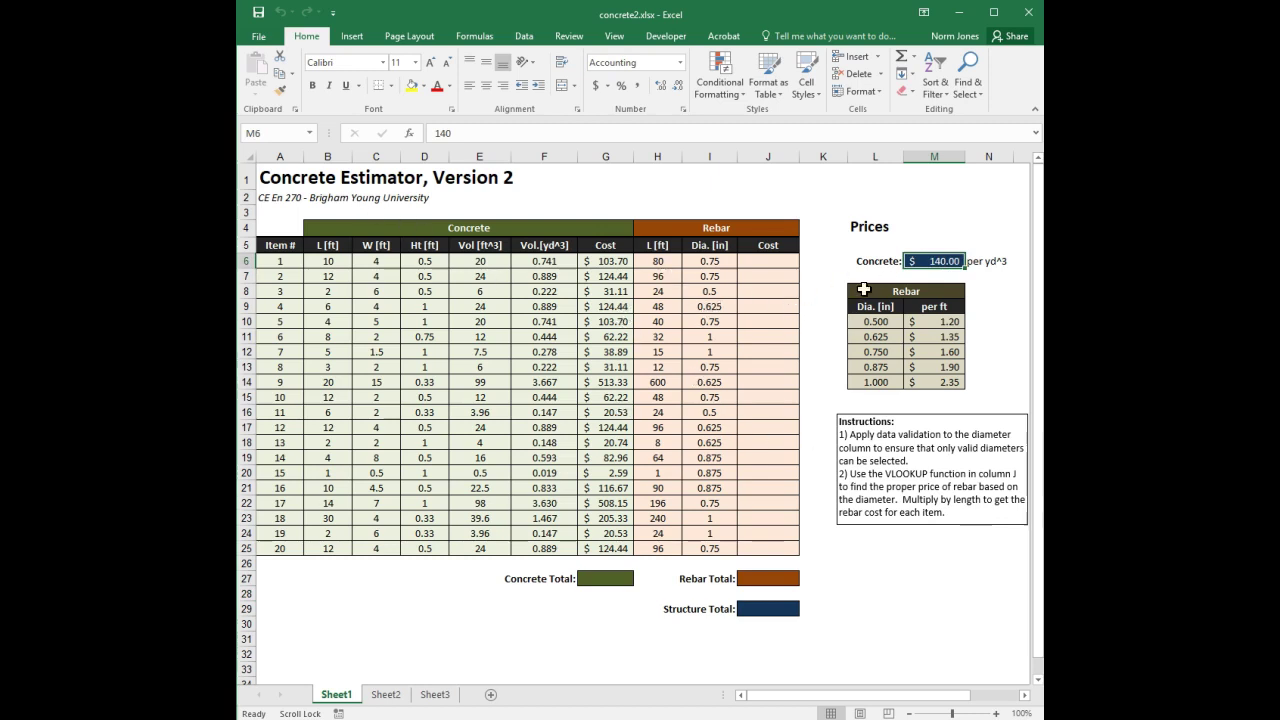
pyautogui.click(602, 261)
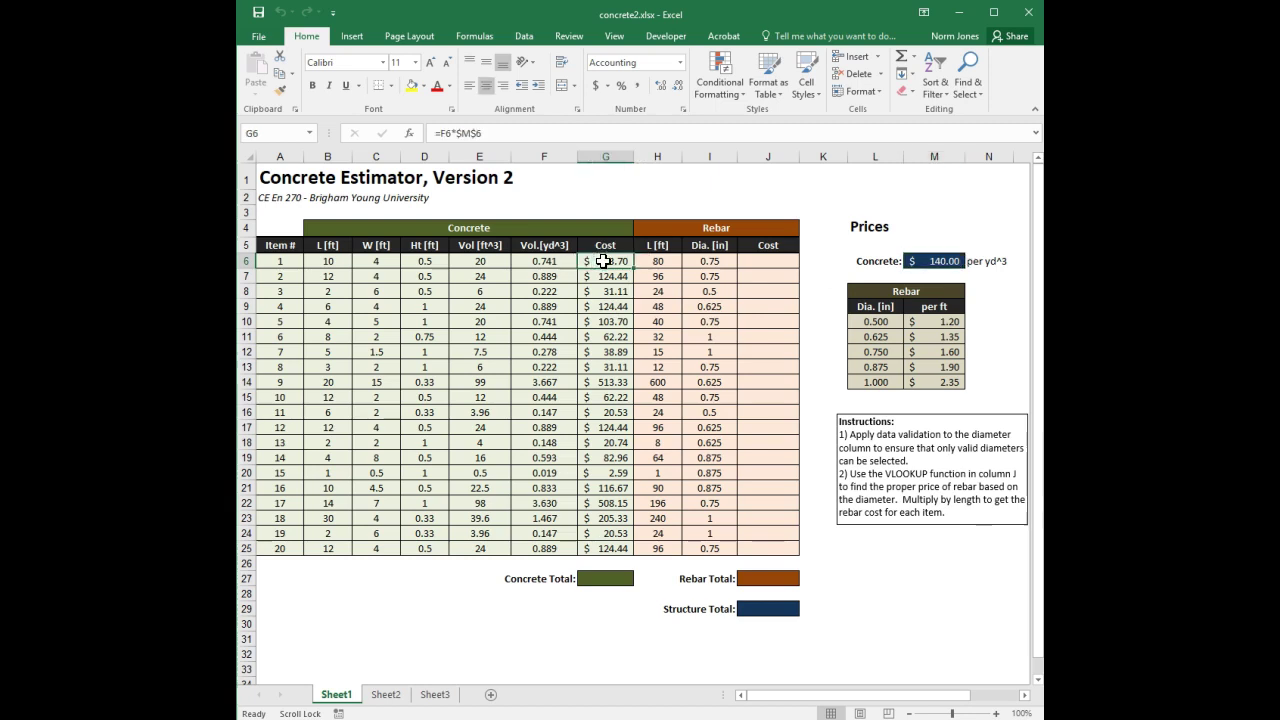
pyautogui.click(465, 136)
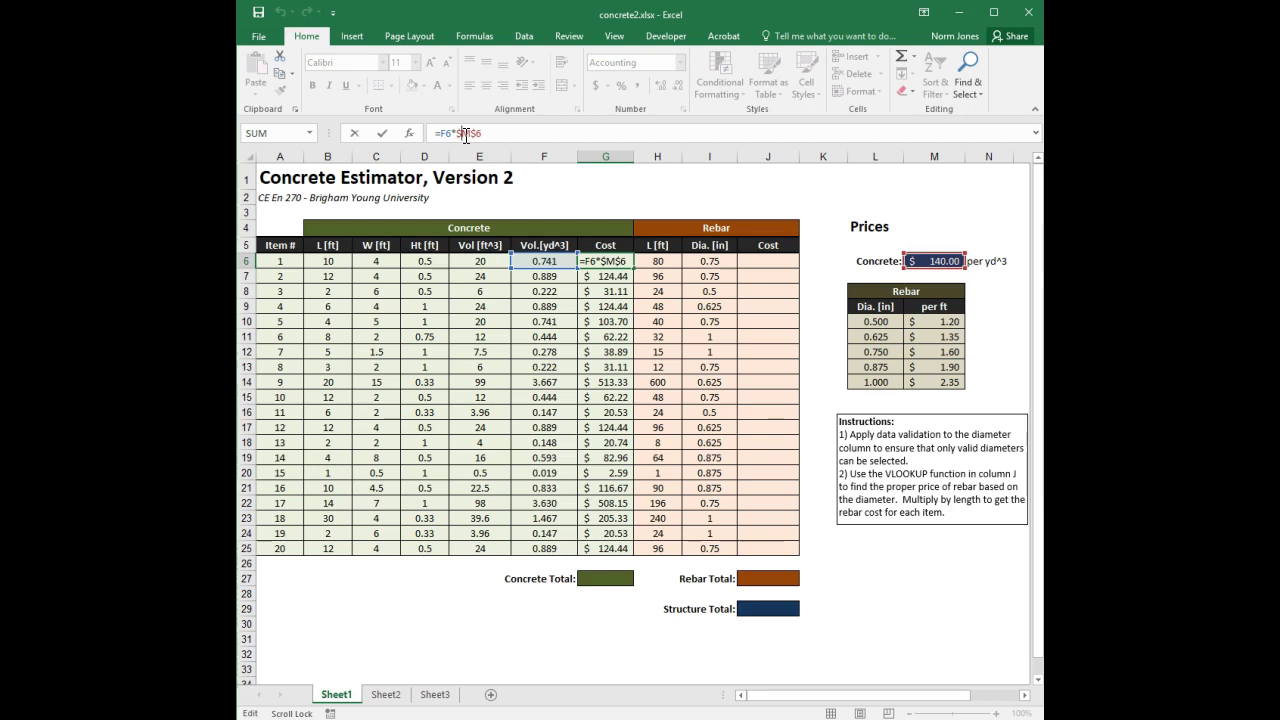
pyautogui.press('Escape')
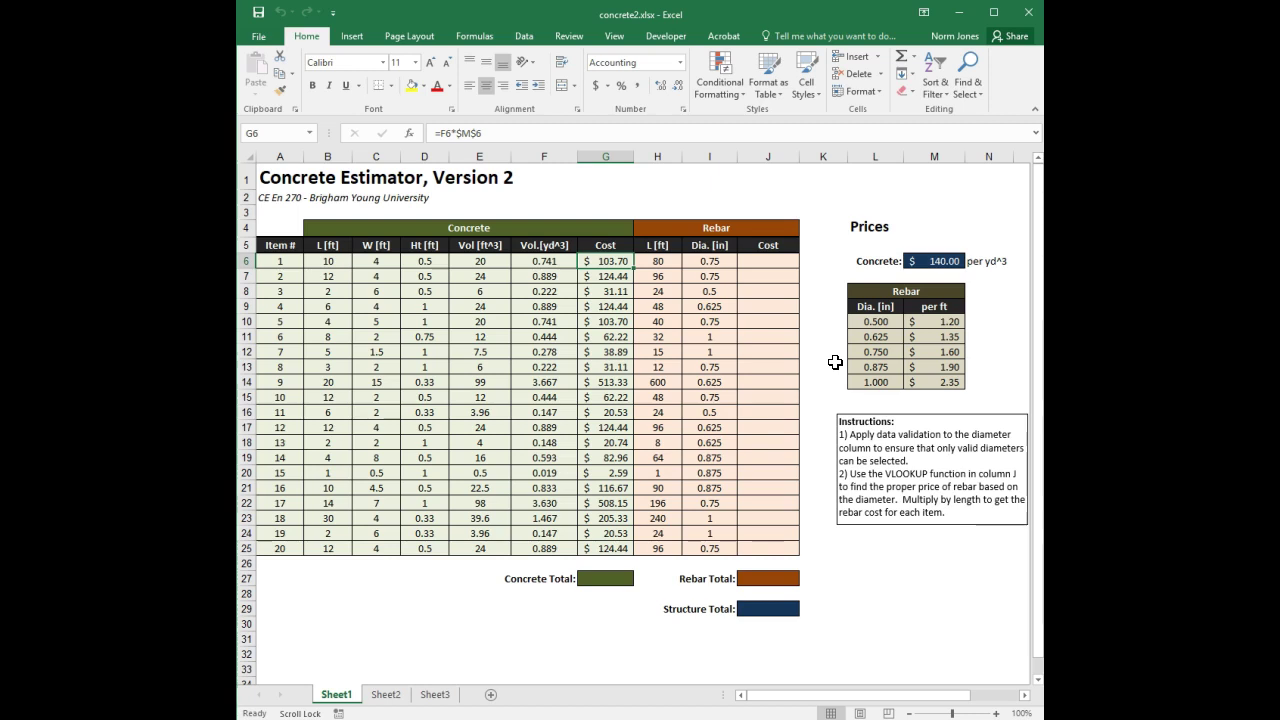
pyautogui.click(718, 264)
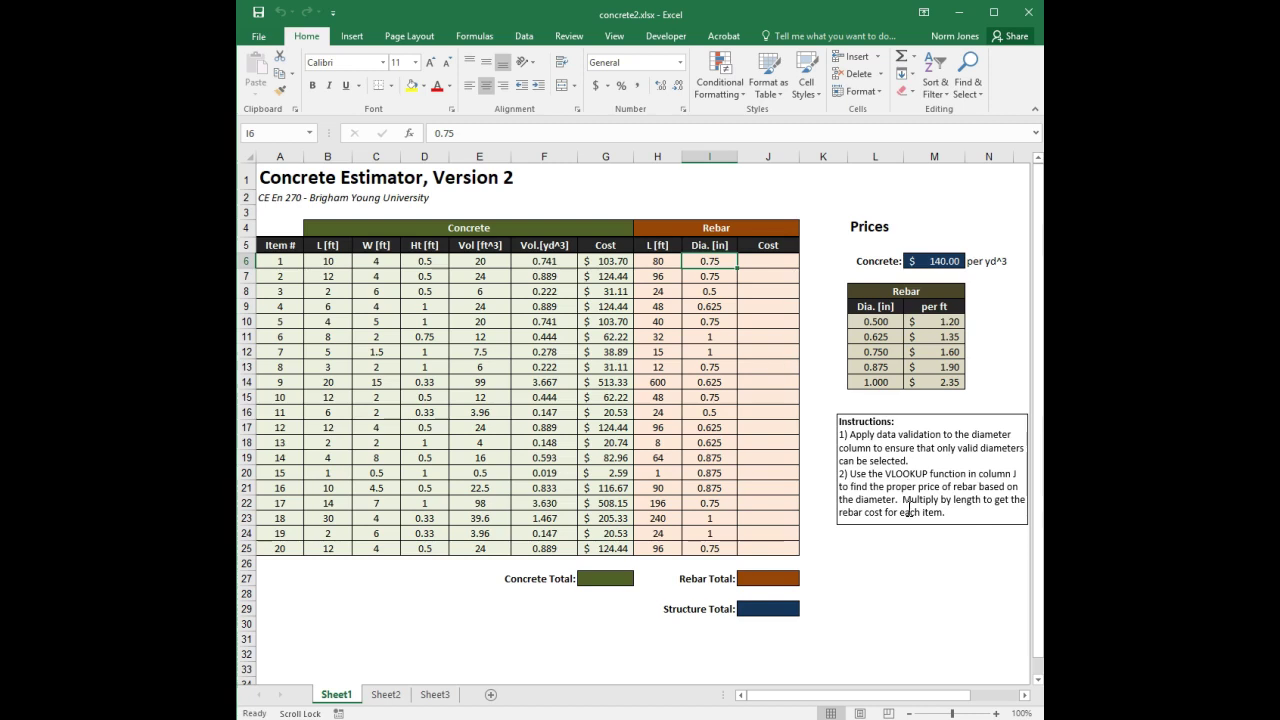
pyautogui.click(884, 321)
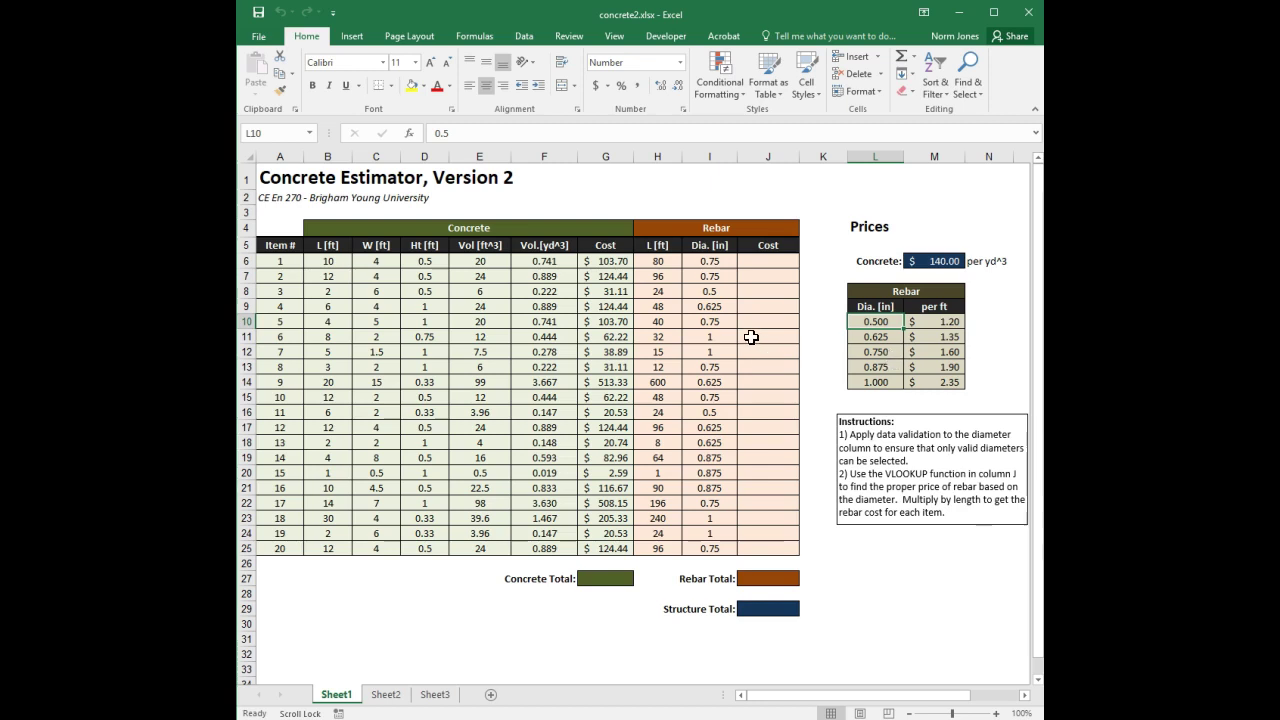
pyautogui.click(728, 263)
pyautogui.click(710, 550)
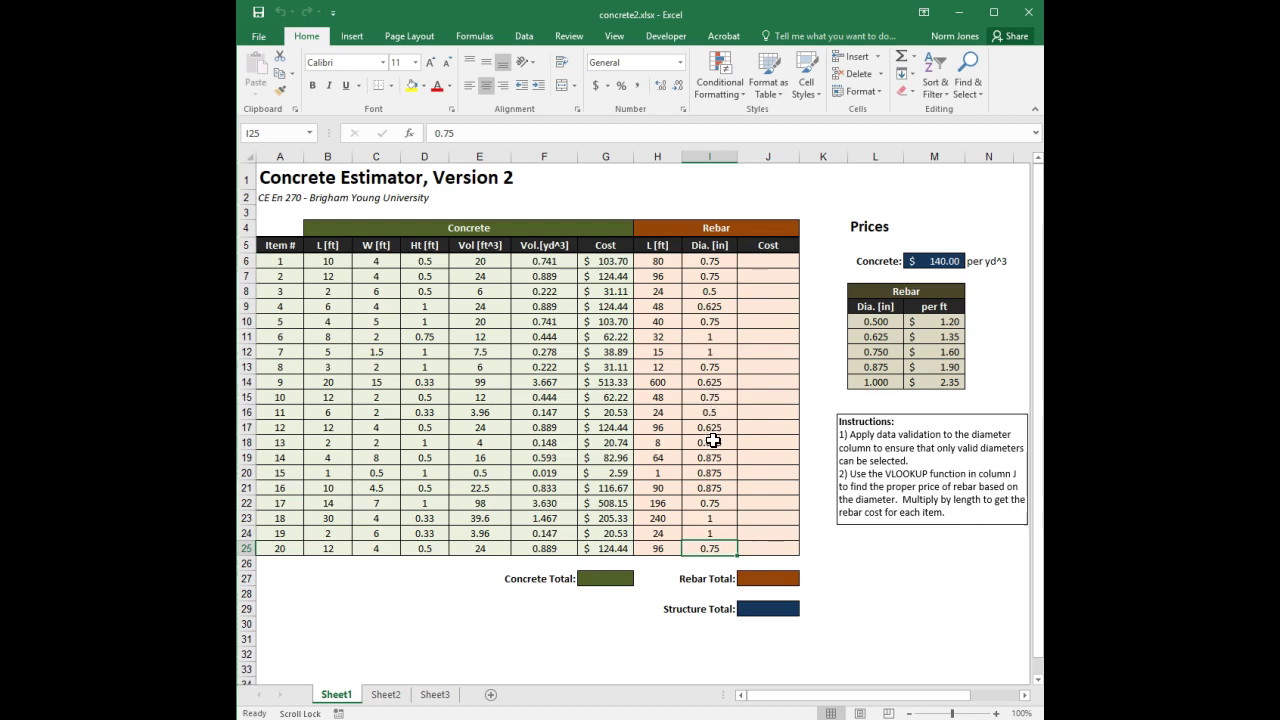
# Begin a VLOOKUP formula in J6 with I6 as the lookup value and the absolute range $L$10:$M$14 as the table.
pyautogui.click(766, 263)
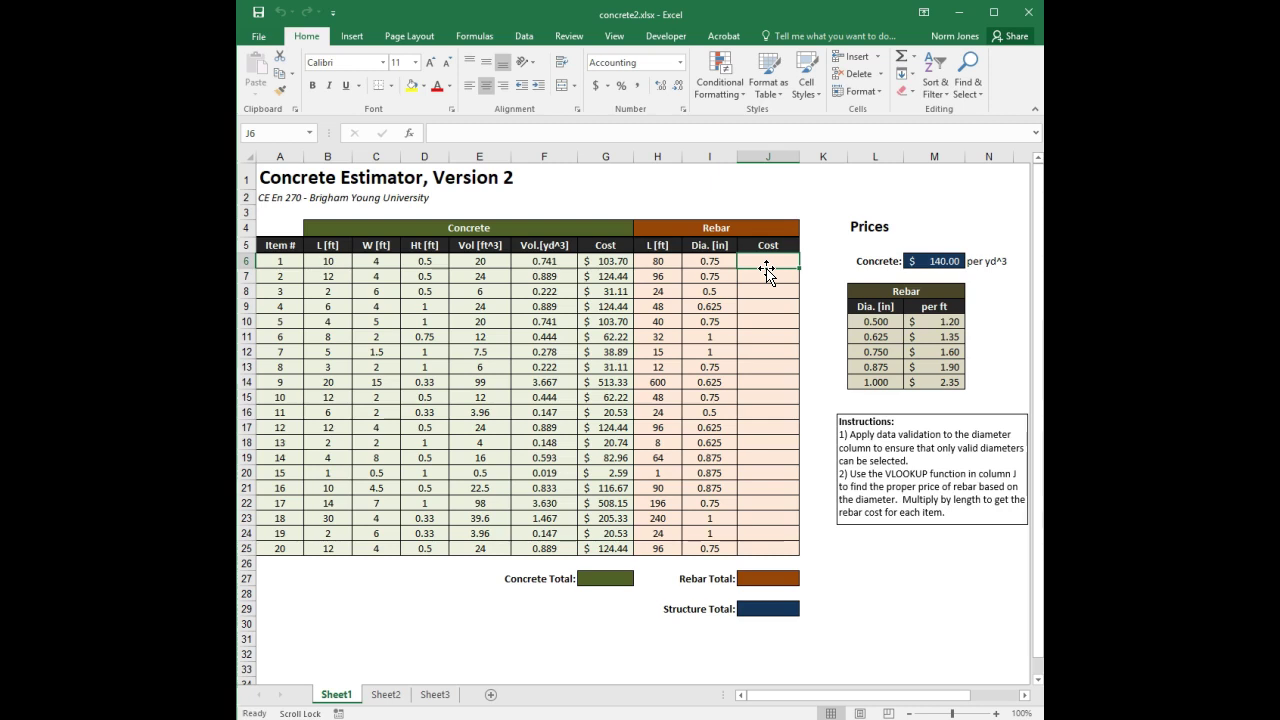
pyautogui.write('=v')
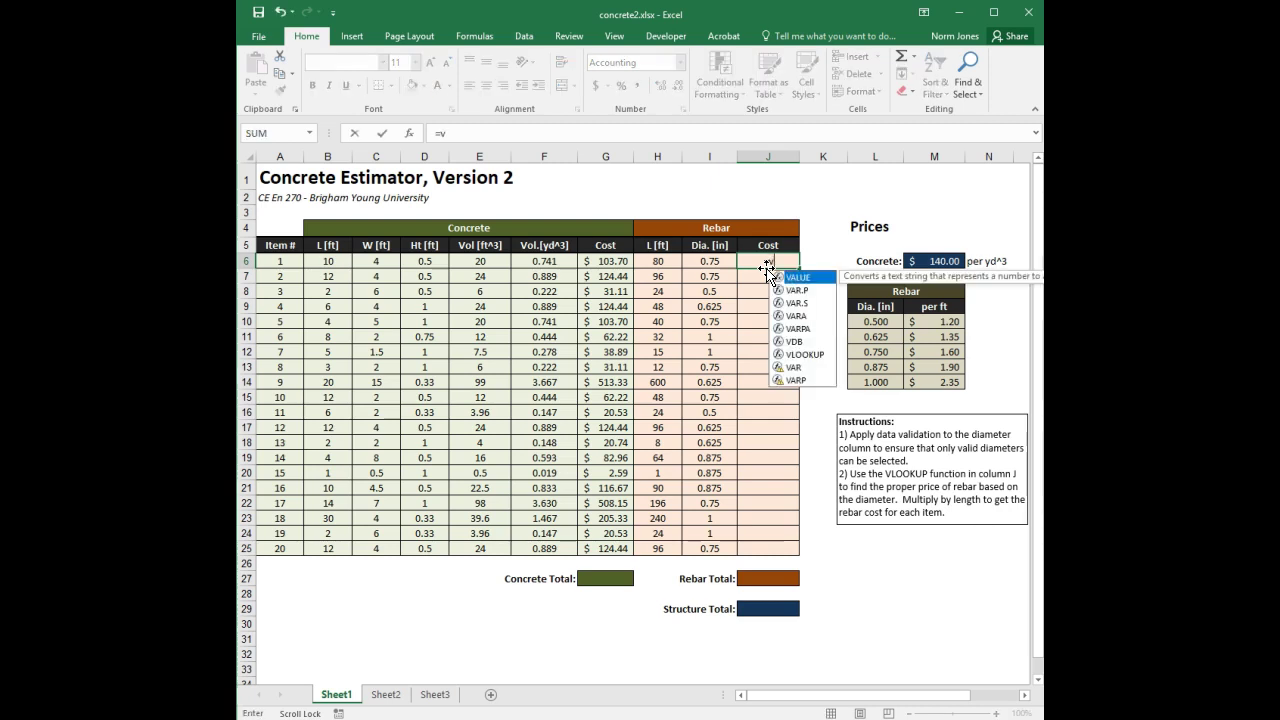
pyautogui.write('lookup(')
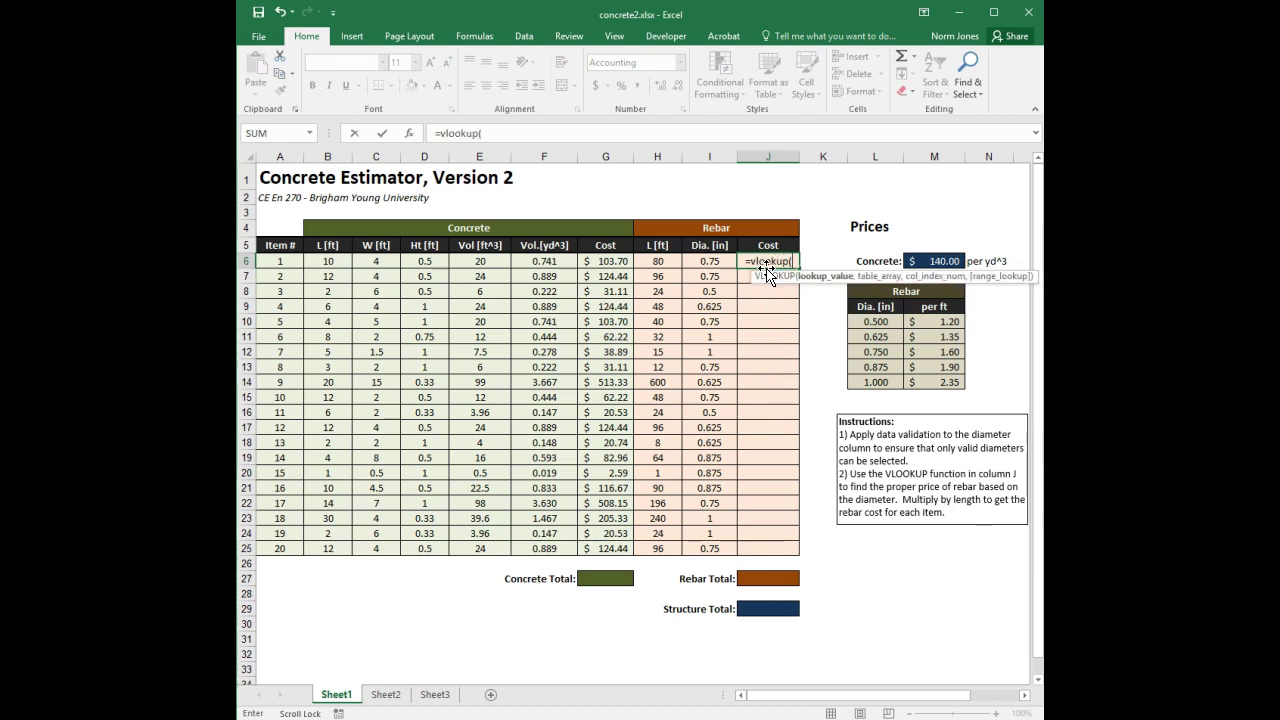
pyautogui.click(709, 260)
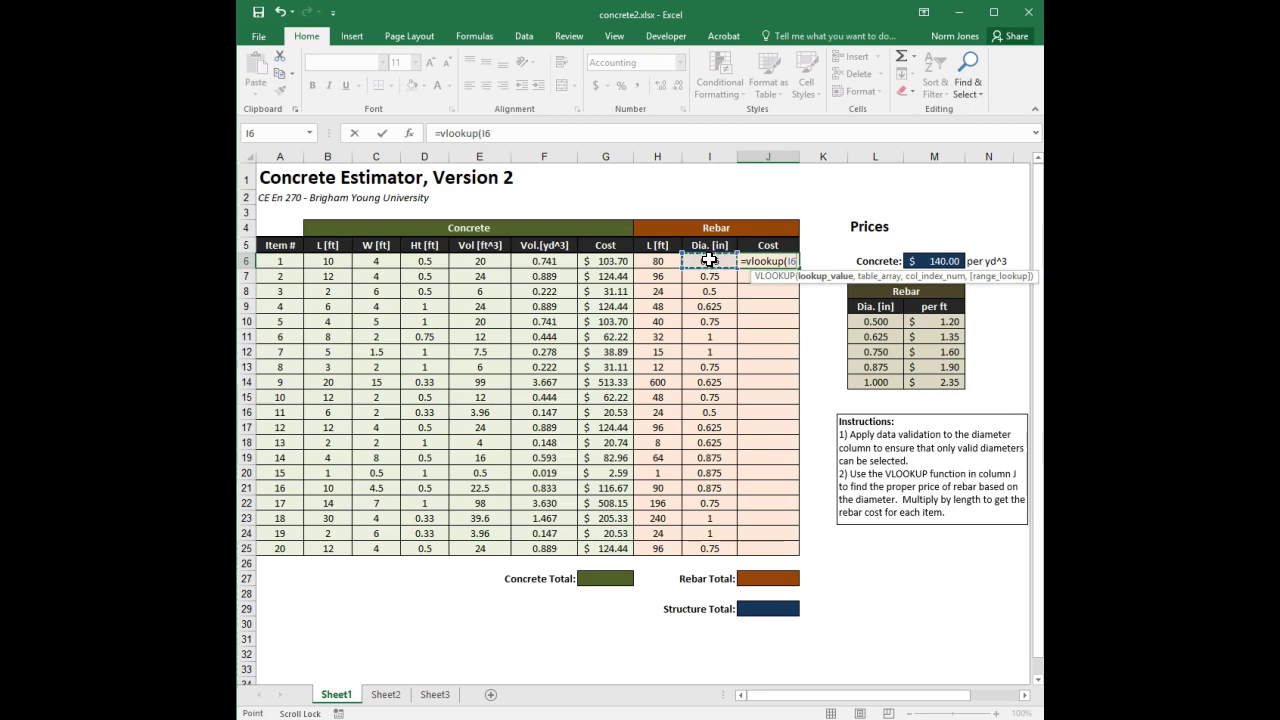
pyautogui.write(',')
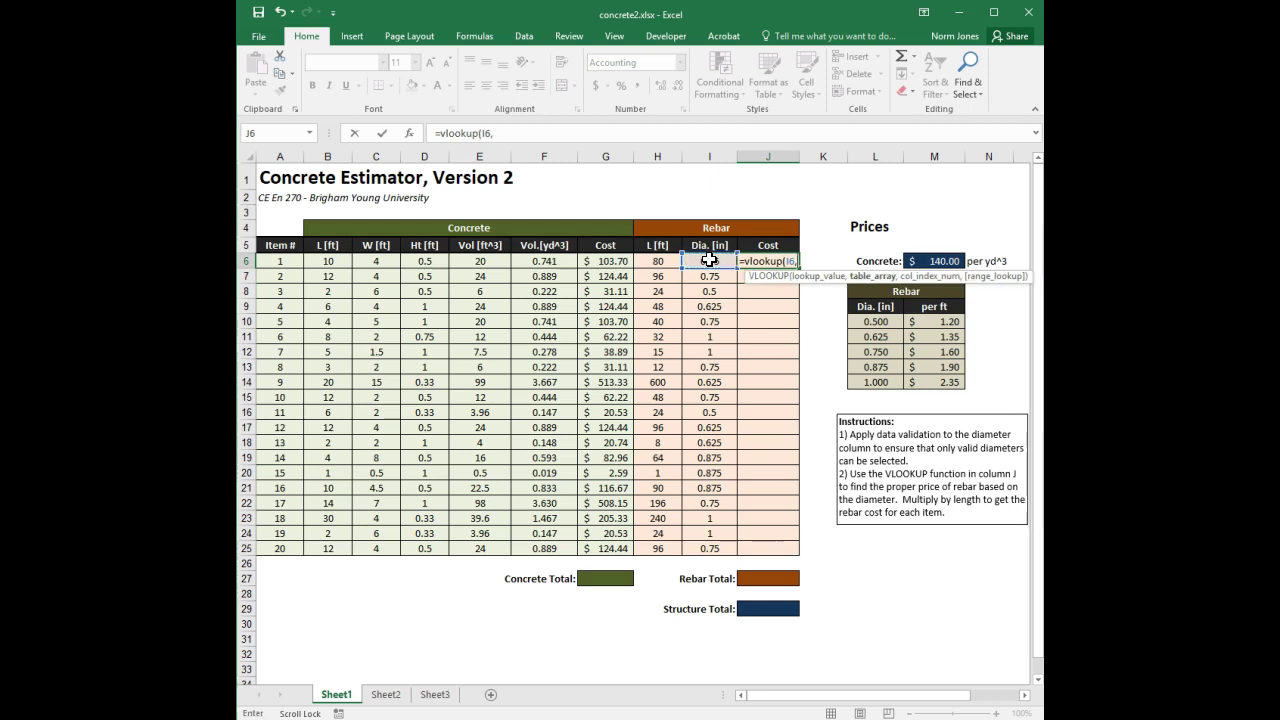
pyautogui.moveTo(875, 318)
pyautogui.mouseDown()
pyautogui.moveTo(871, 338)
pyautogui.moveTo(943, 372)
pyautogui.moveTo(943, 390)
pyautogui.mouseUp()
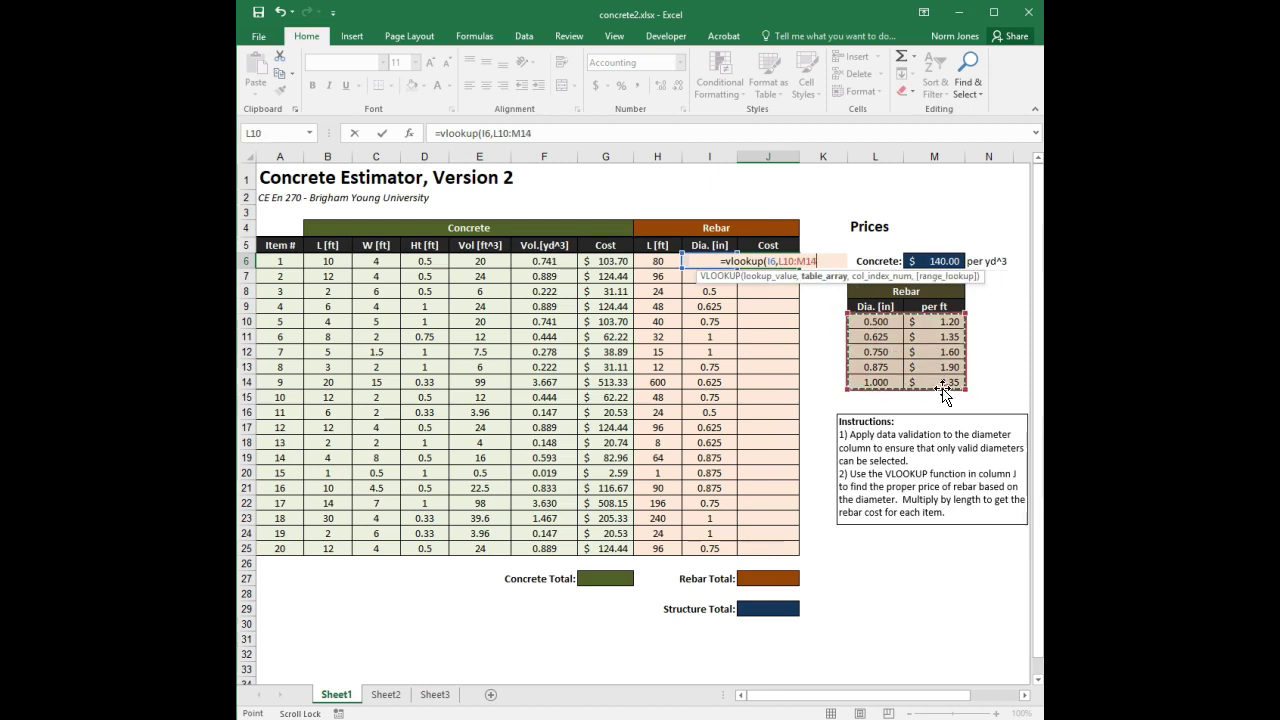
pyautogui.press('F4')
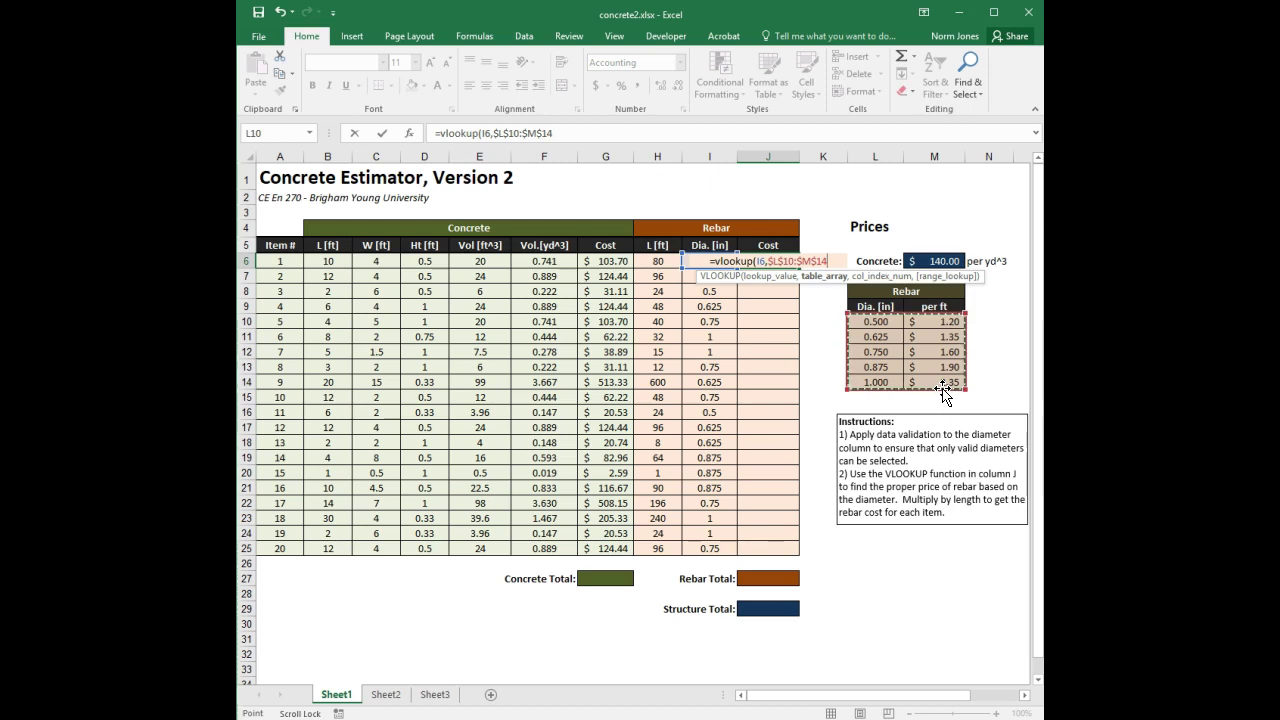
# Complete the J6 VLOOKUP formula with column index 2 and FALSE for an exact match.
pyautogui.write(',')
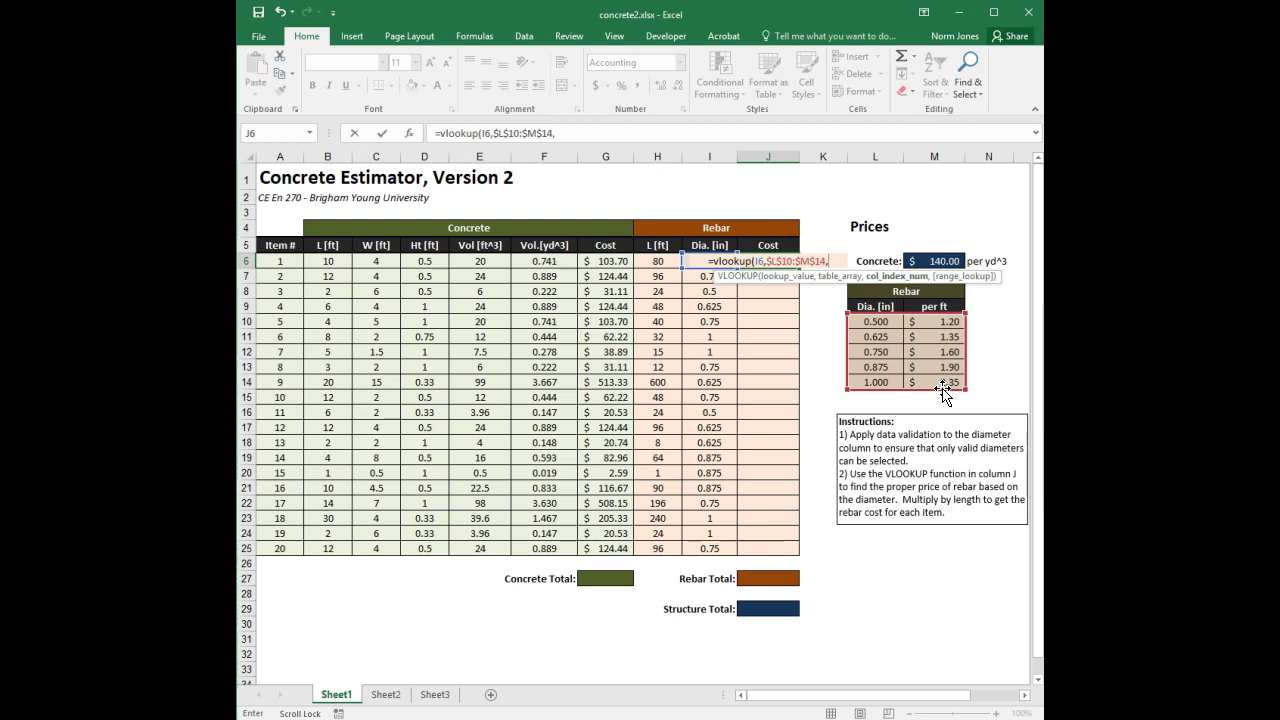
pyautogui.write('2')
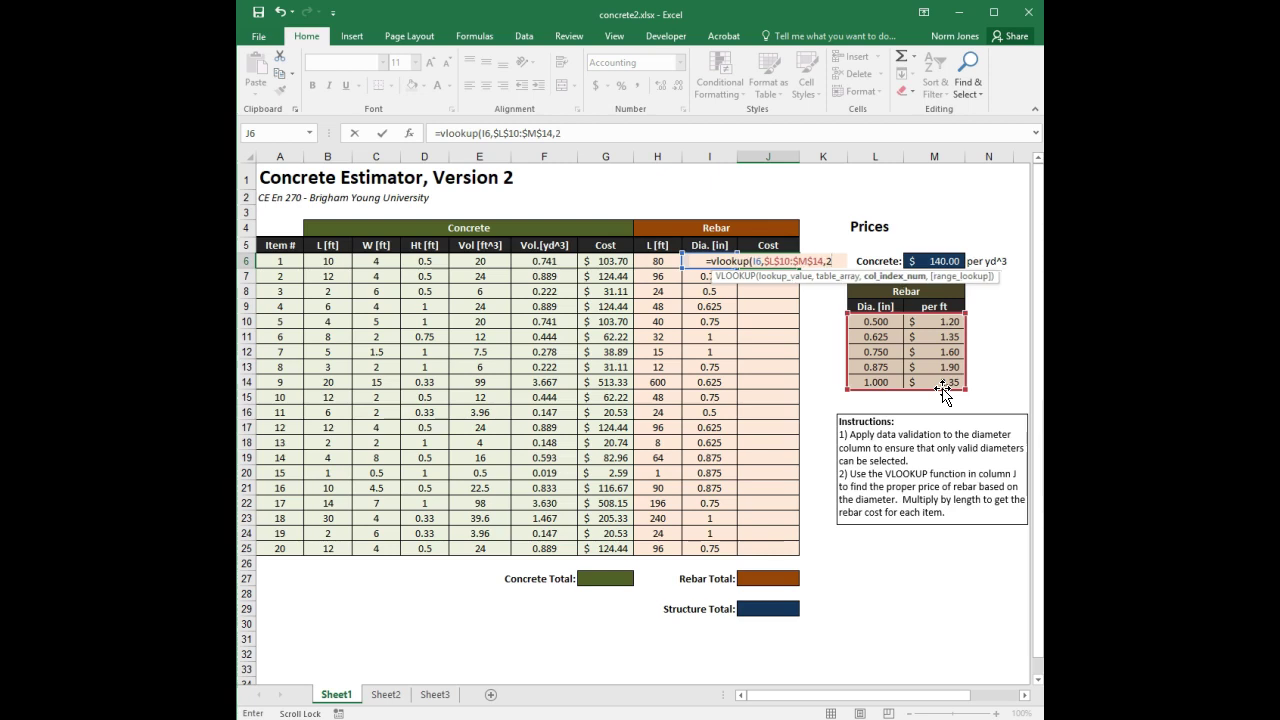
pyautogui.write(',')
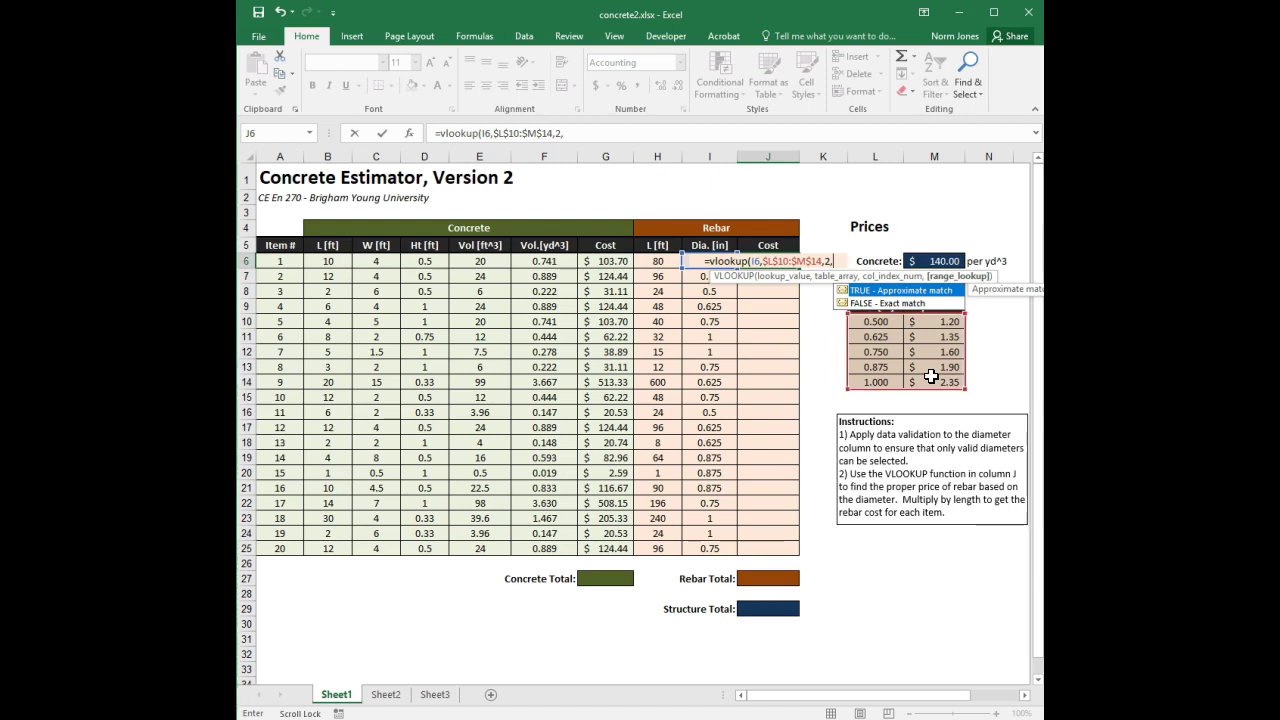
pyautogui.click(879, 304)
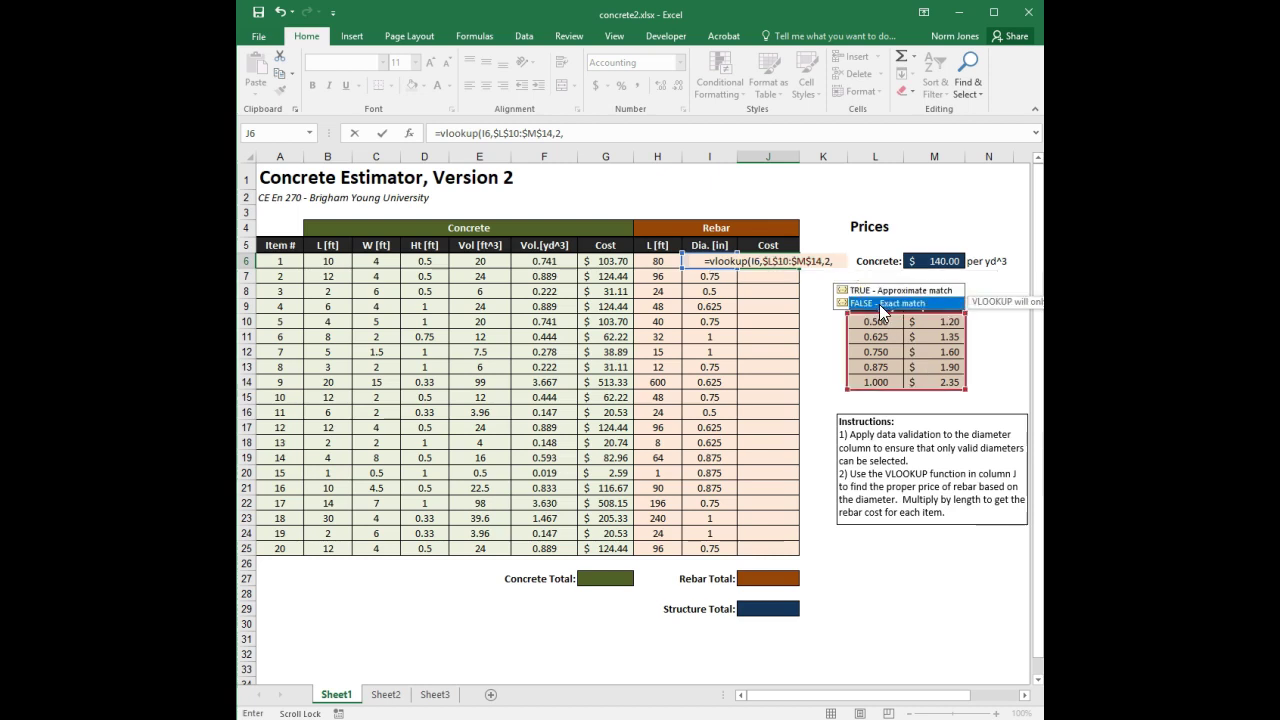
pyautogui.doubleClick(879, 304)
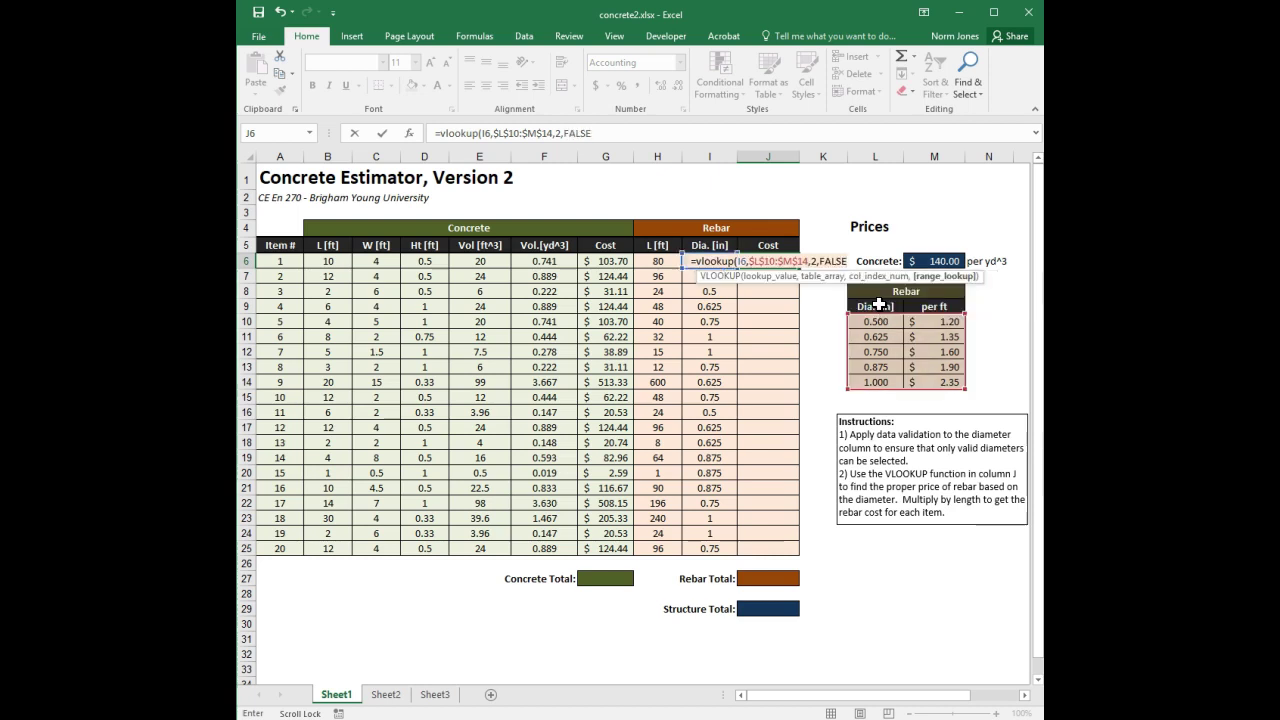
pyautogui.write(')')
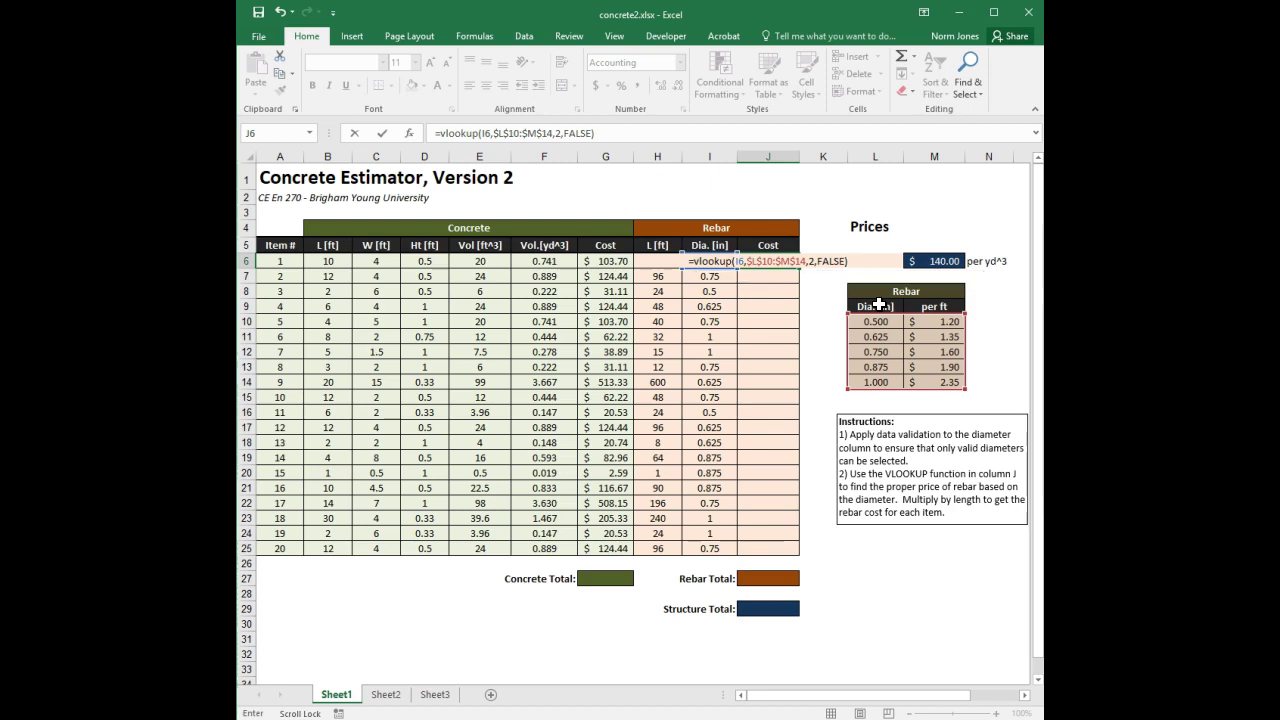
pyautogui.press('Return')
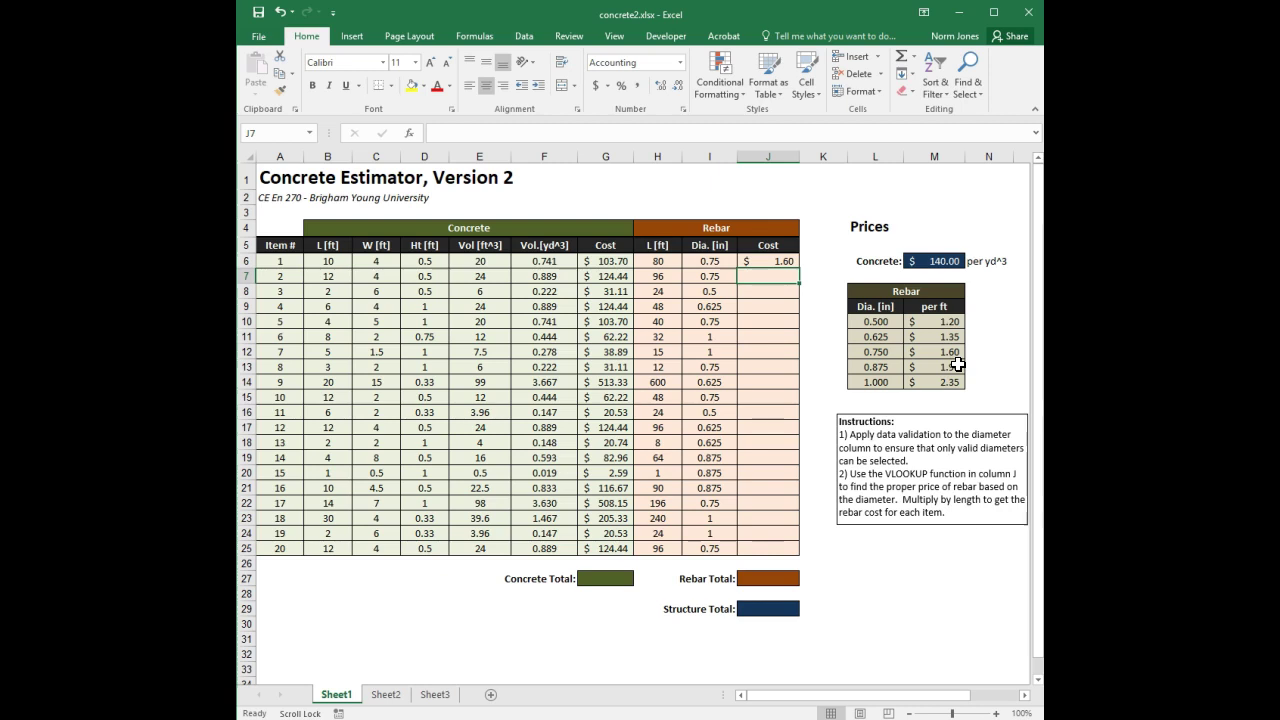
# Fill the VLOOKUP formula from J6 down to J25 and check the copied formula in J16.
pyautogui.click(785, 260)
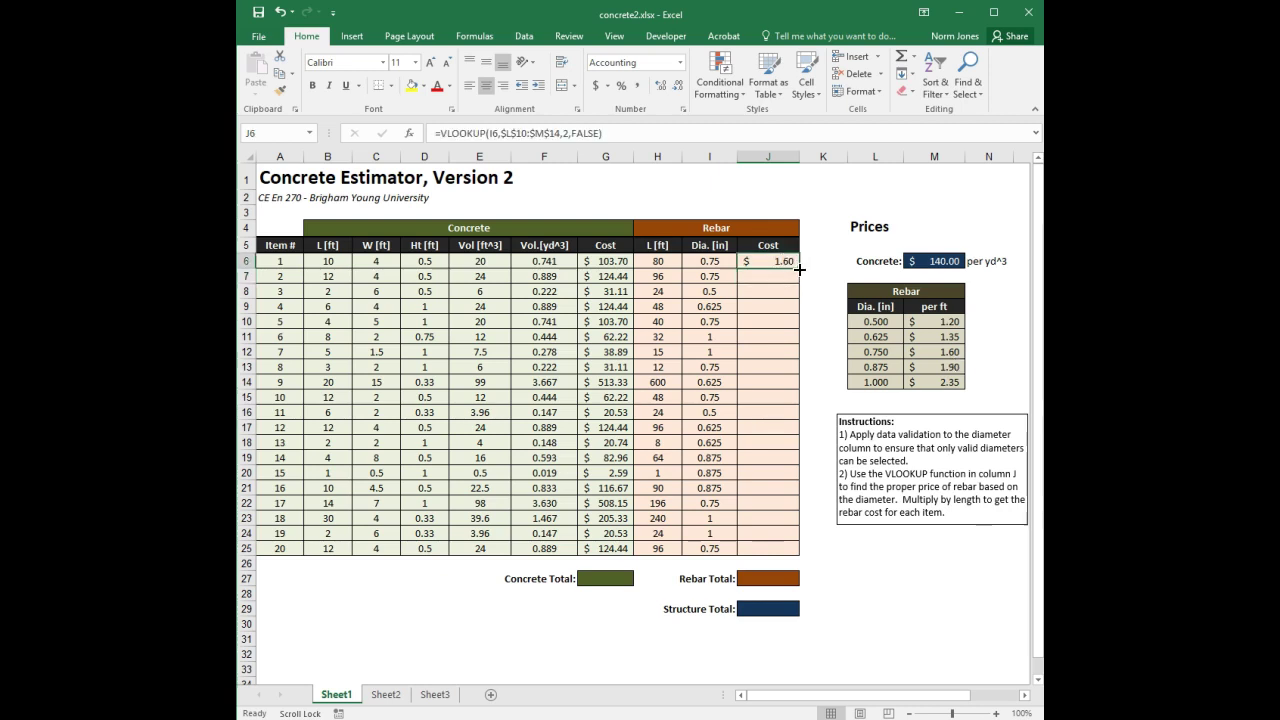
pyautogui.doubleClick(799, 268)
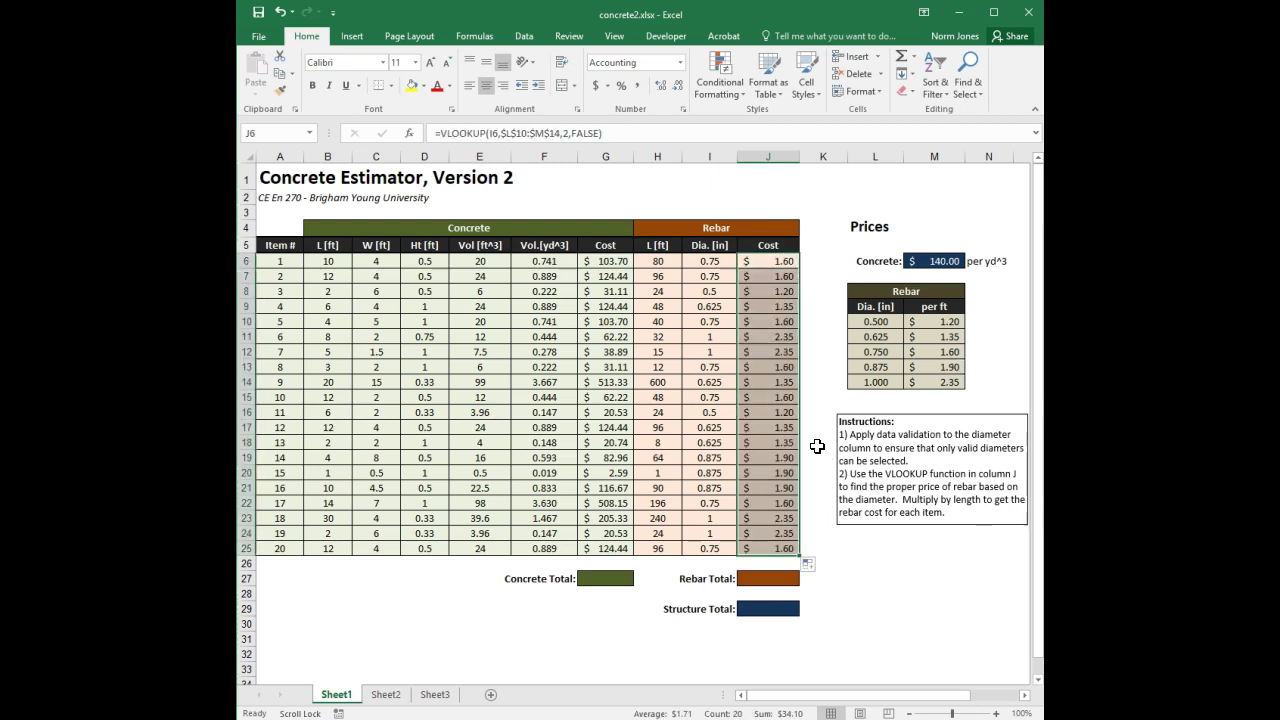
pyautogui.click(790, 414)
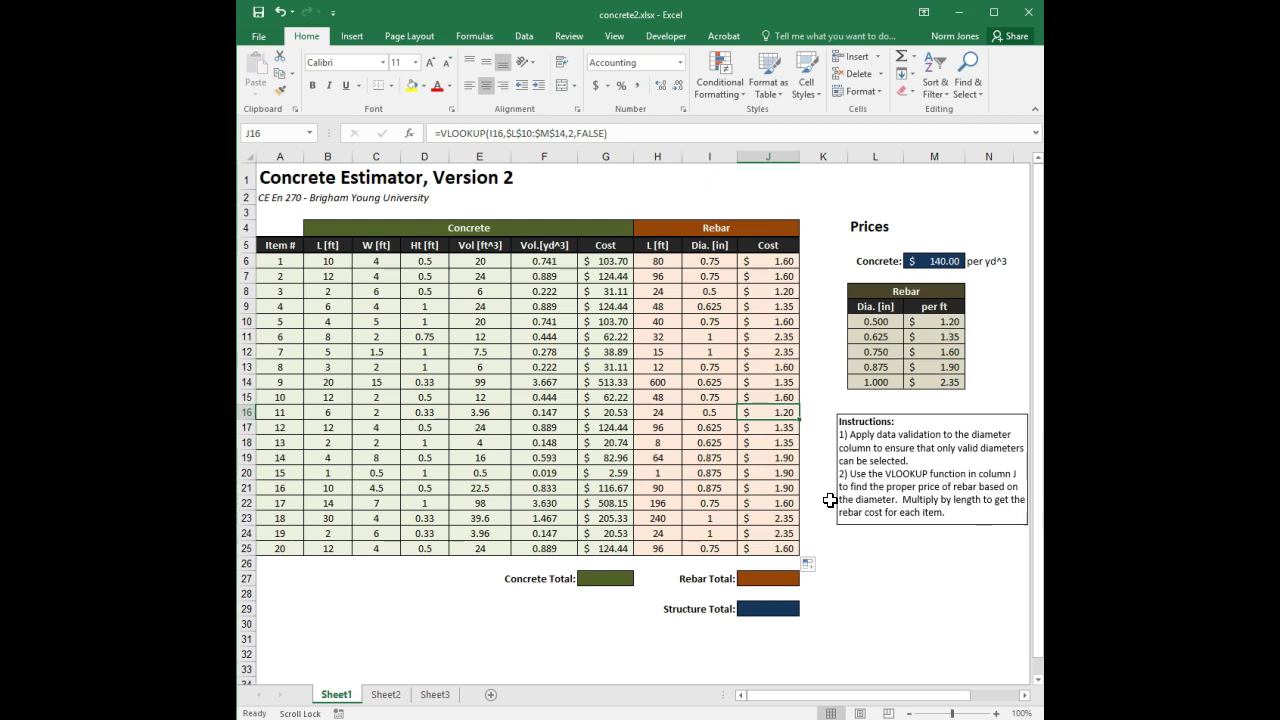
# Edit the formula in J6 to multiply the rebar length H6 by the VLOOKUP price.
pyautogui.click(790, 264)
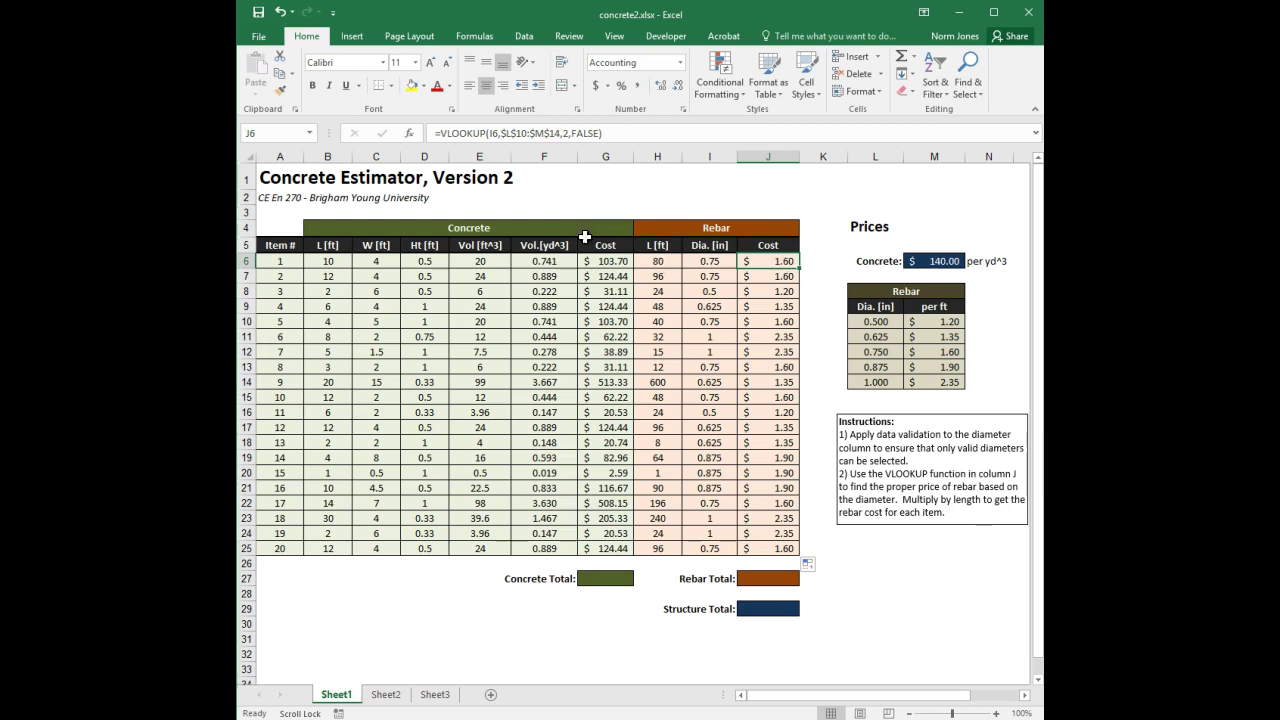
pyautogui.click(440, 133)
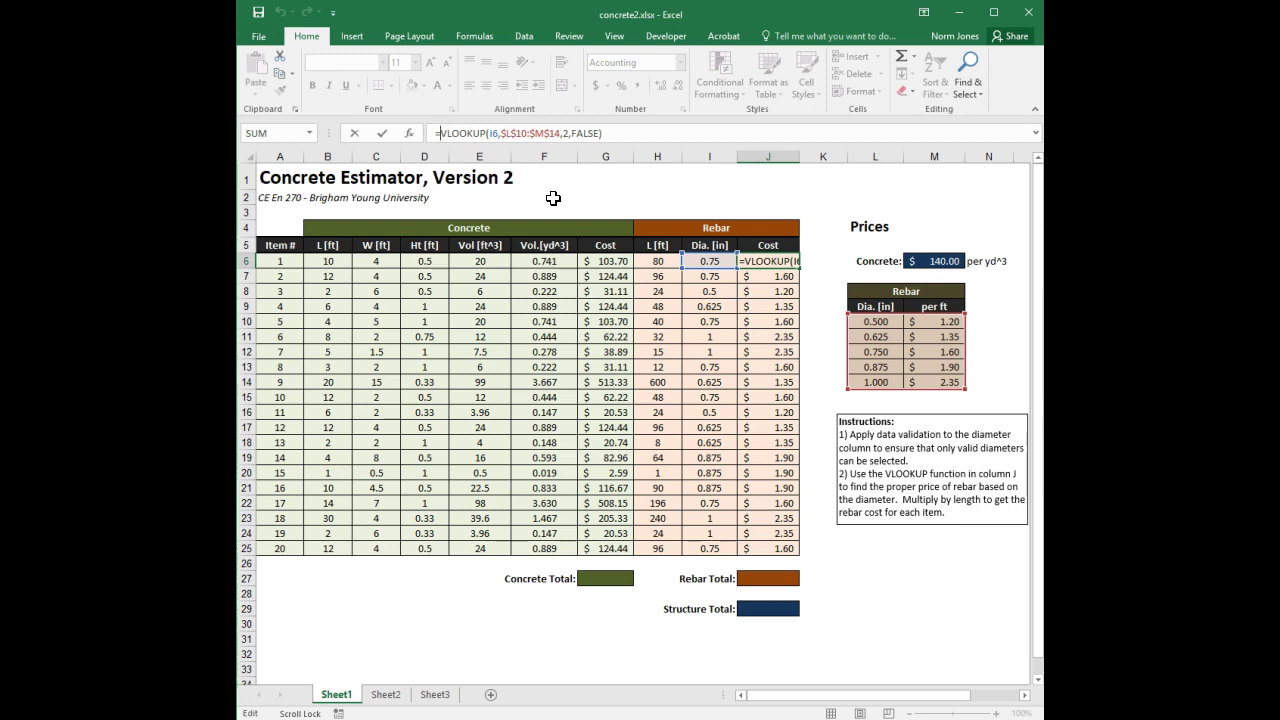
pyautogui.click(660, 262)
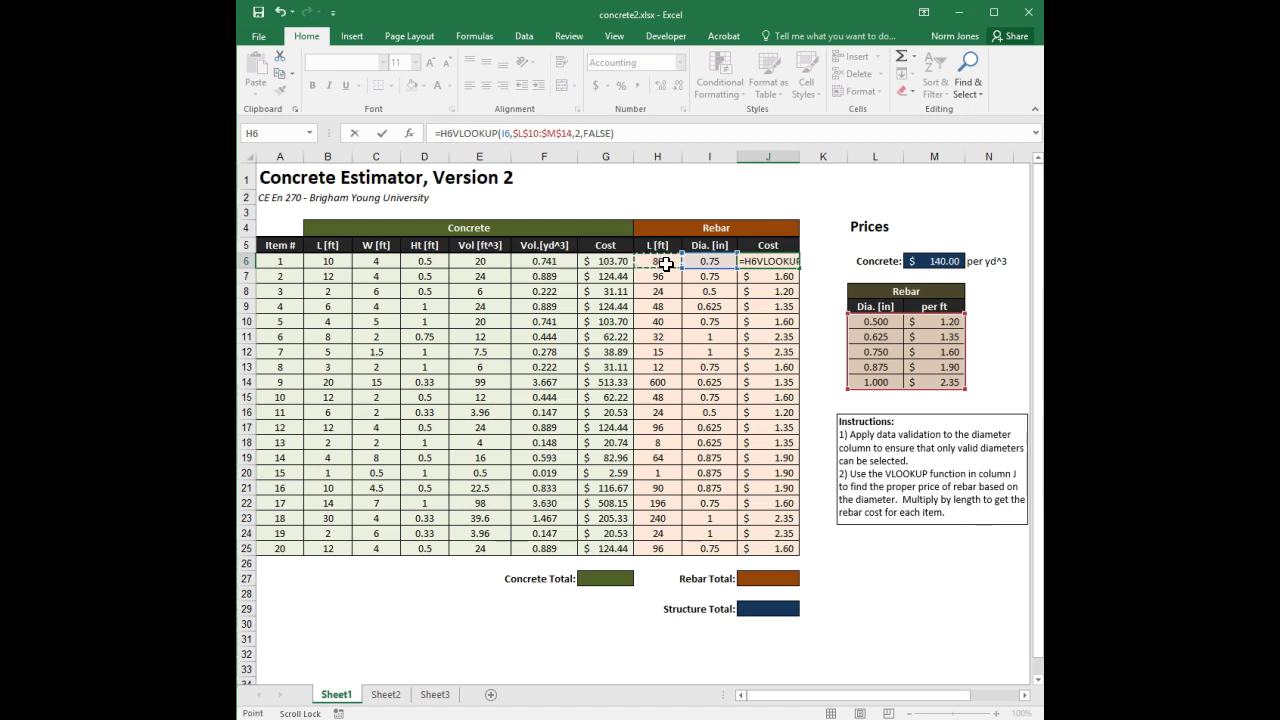
pyautogui.write('*')
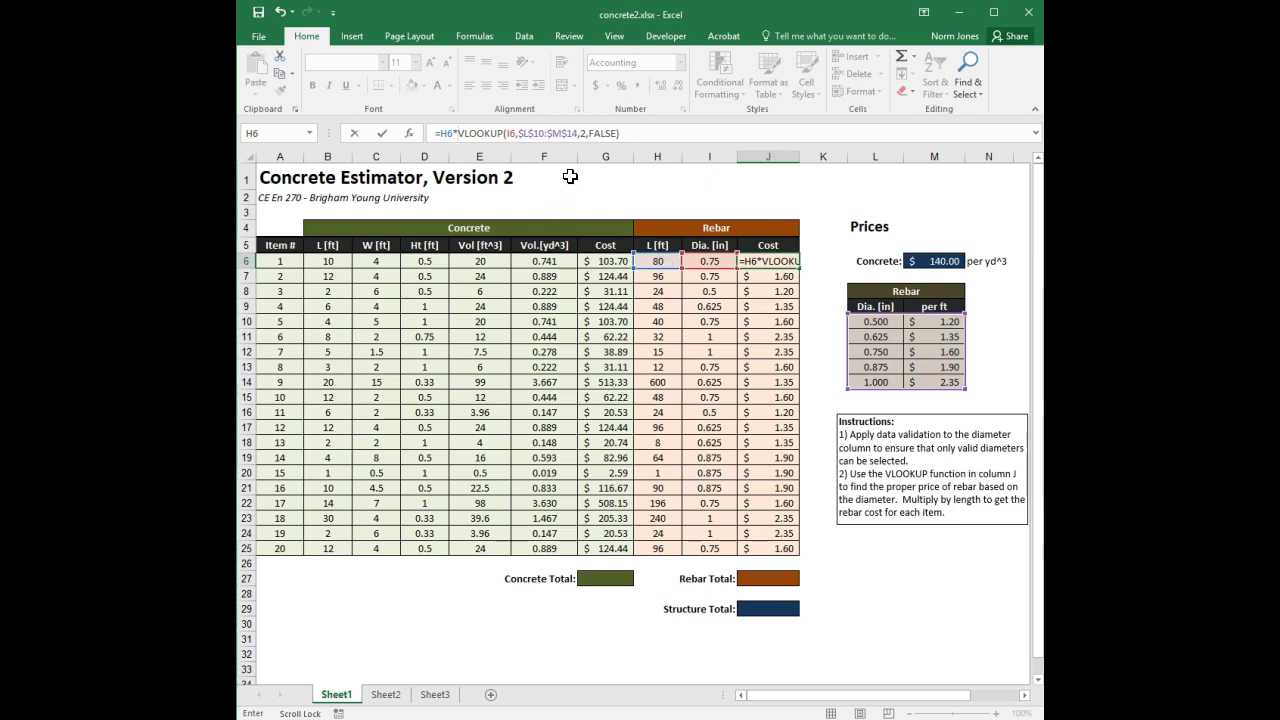
pyautogui.click(459, 133)
pyautogui.press('Return')
# Fill the updated rebar cost formula from J6 down to J25.
pyautogui.click(790, 262)
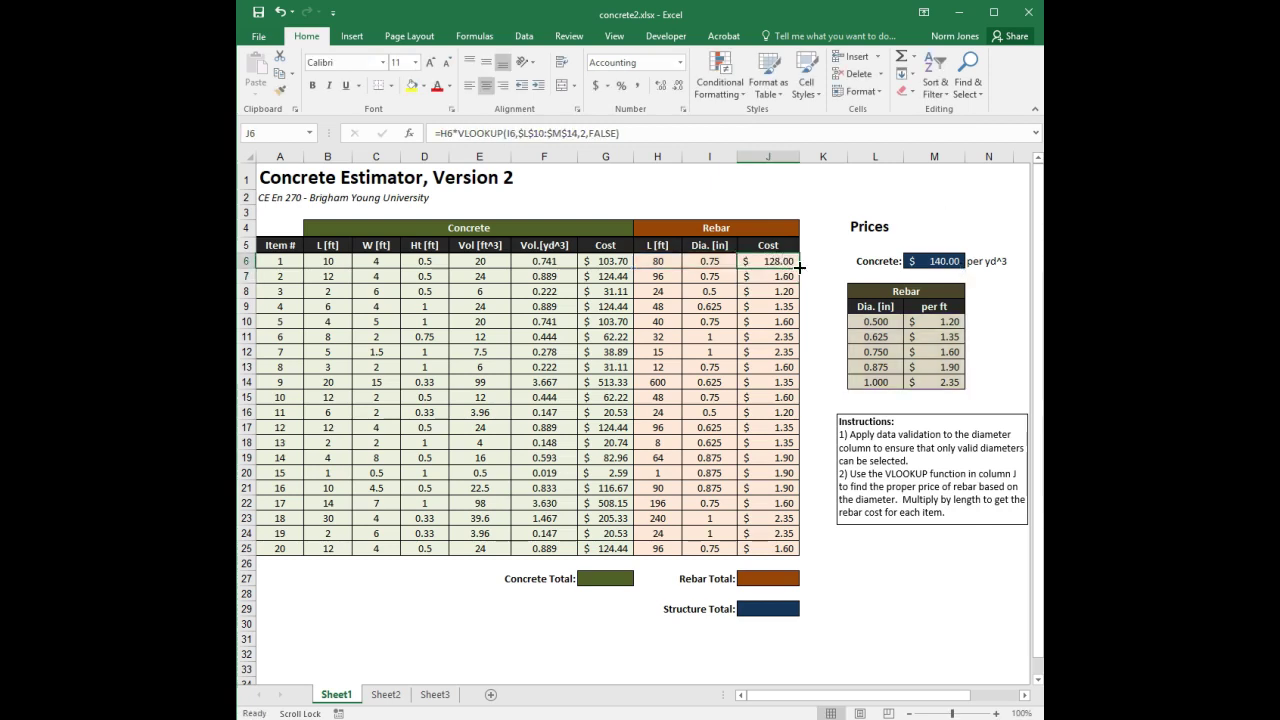
pyautogui.doubleClick(799, 268)
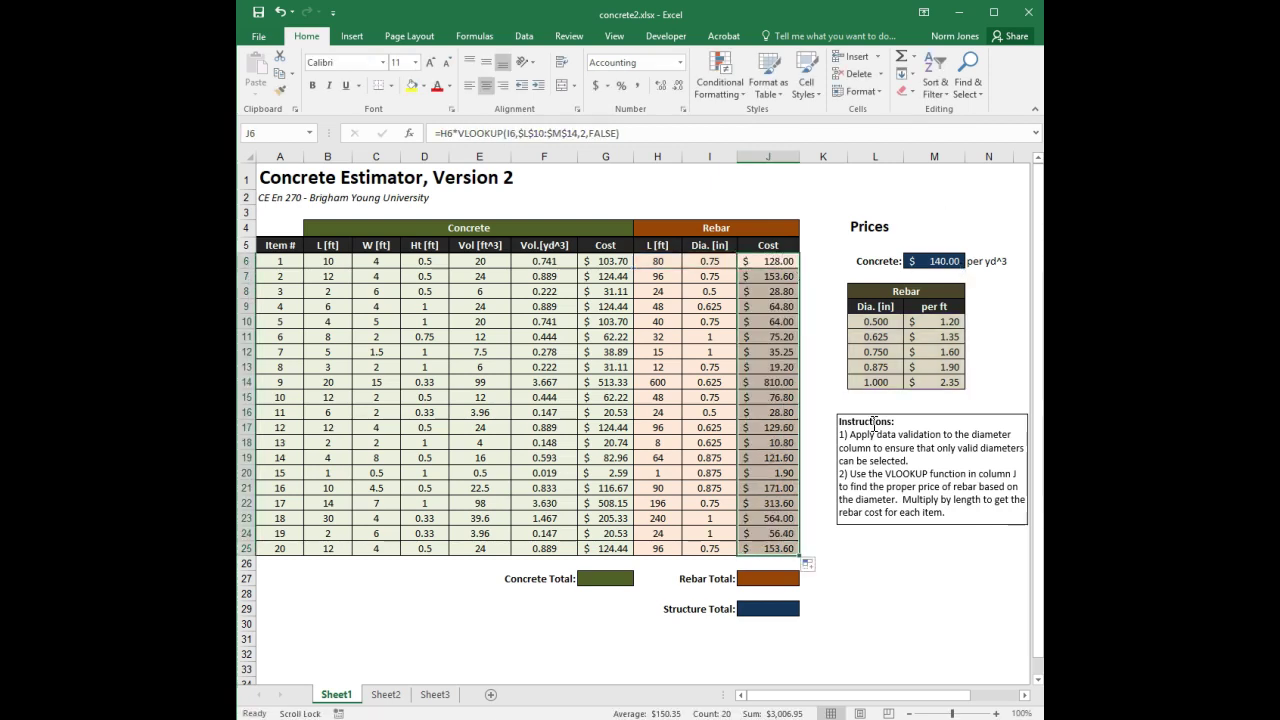
pyautogui.click(898, 576)
# Sum the rebar costs J6:J25 in the Rebar Total cell J27.
pyautogui.click(766, 578)
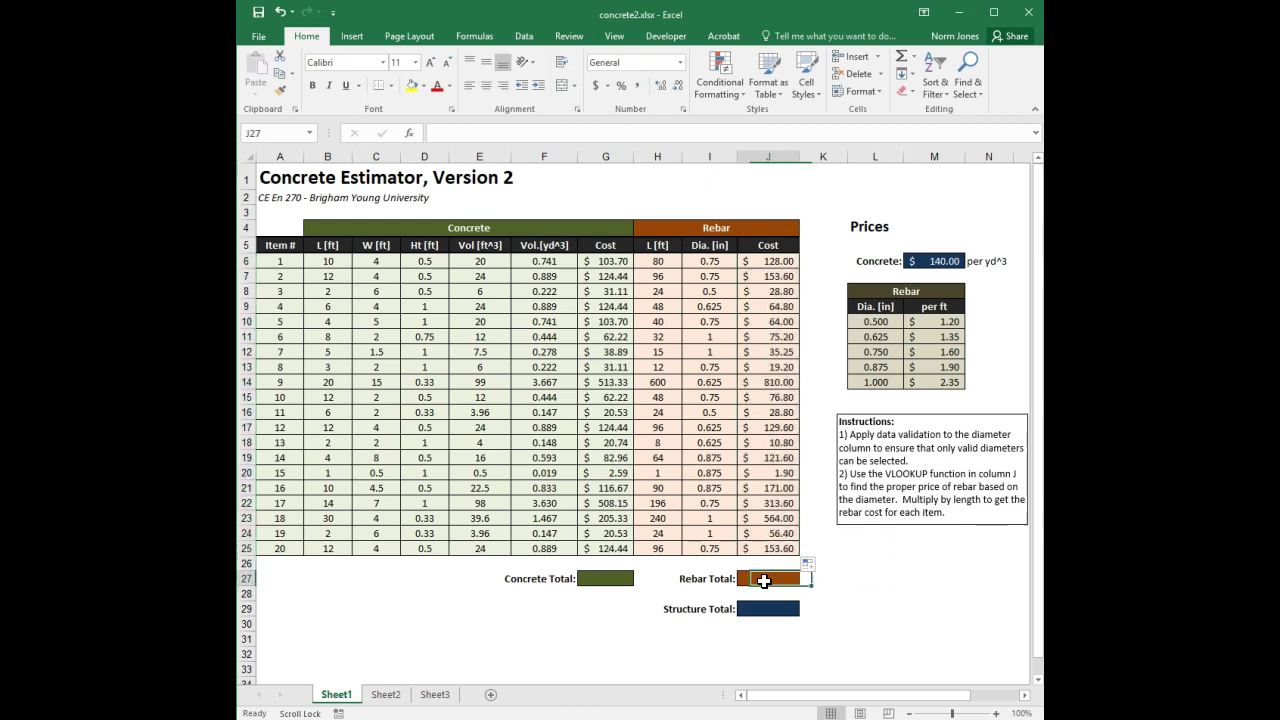
pyautogui.write('=sum(')
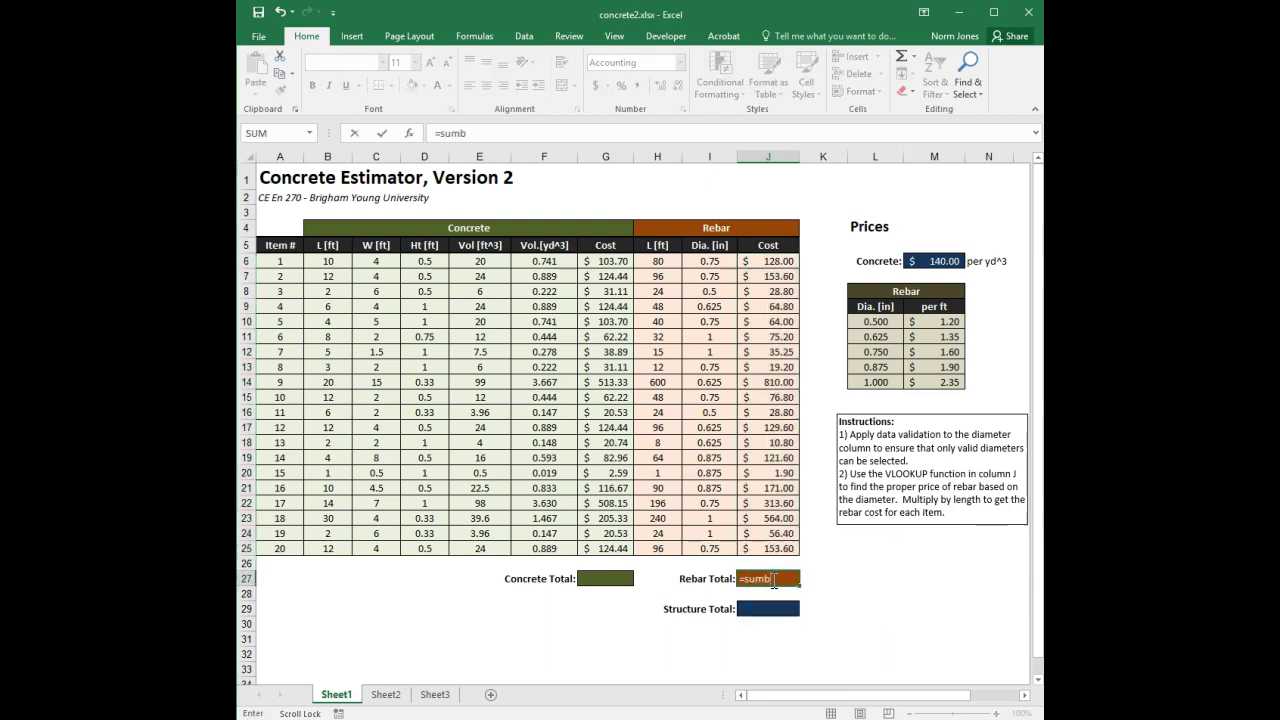
pyautogui.moveTo(777, 262); pyautogui.dragTo(760, 550)
pyautogui.press('Return')
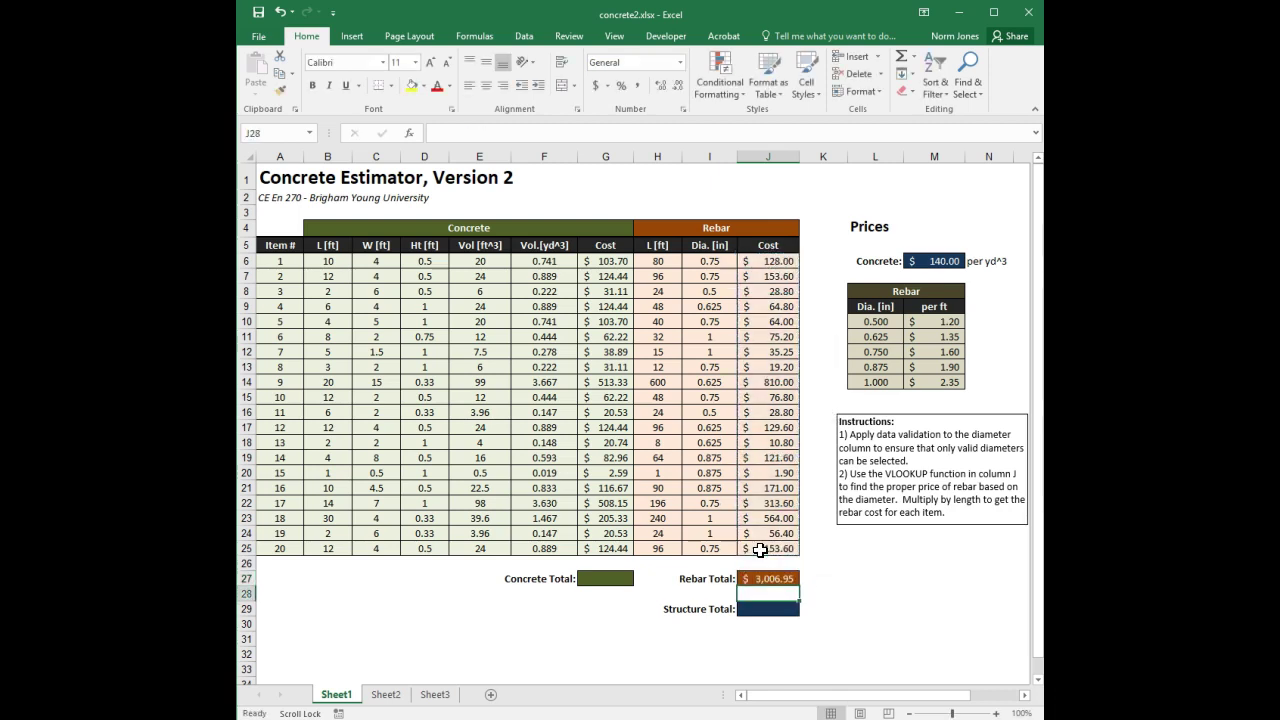
# Sum the concrete costs G6:G25 in the Concrete Total cell G27.
pyautogui.click(600, 578)
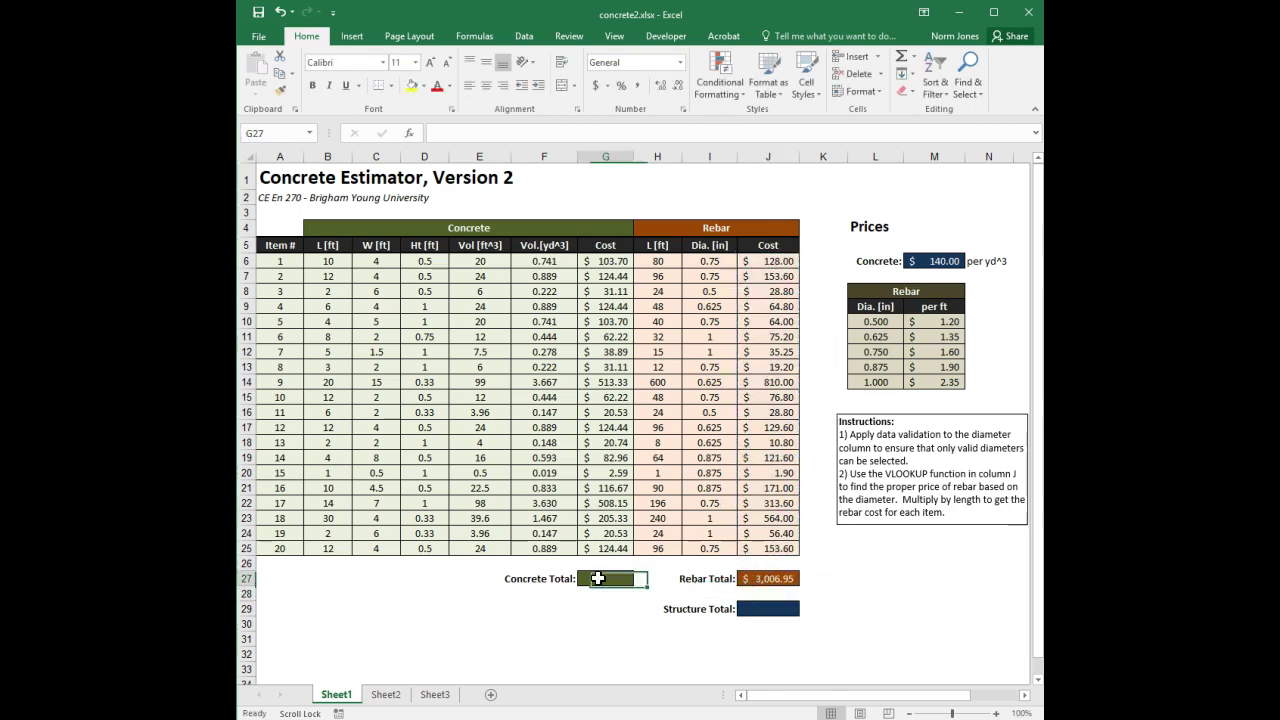
pyautogui.write('=sum(')
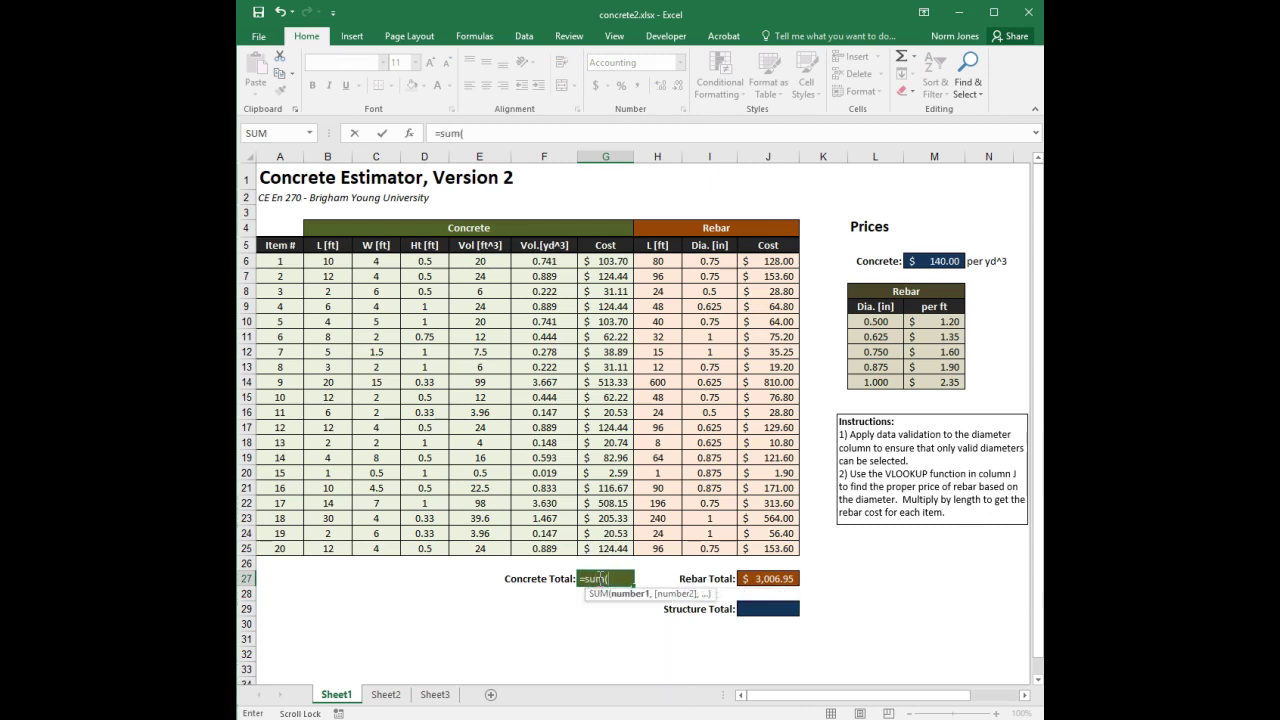
pyautogui.moveTo(605, 262); pyautogui.dragTo(618, 549)
pyautogui.press('Return')
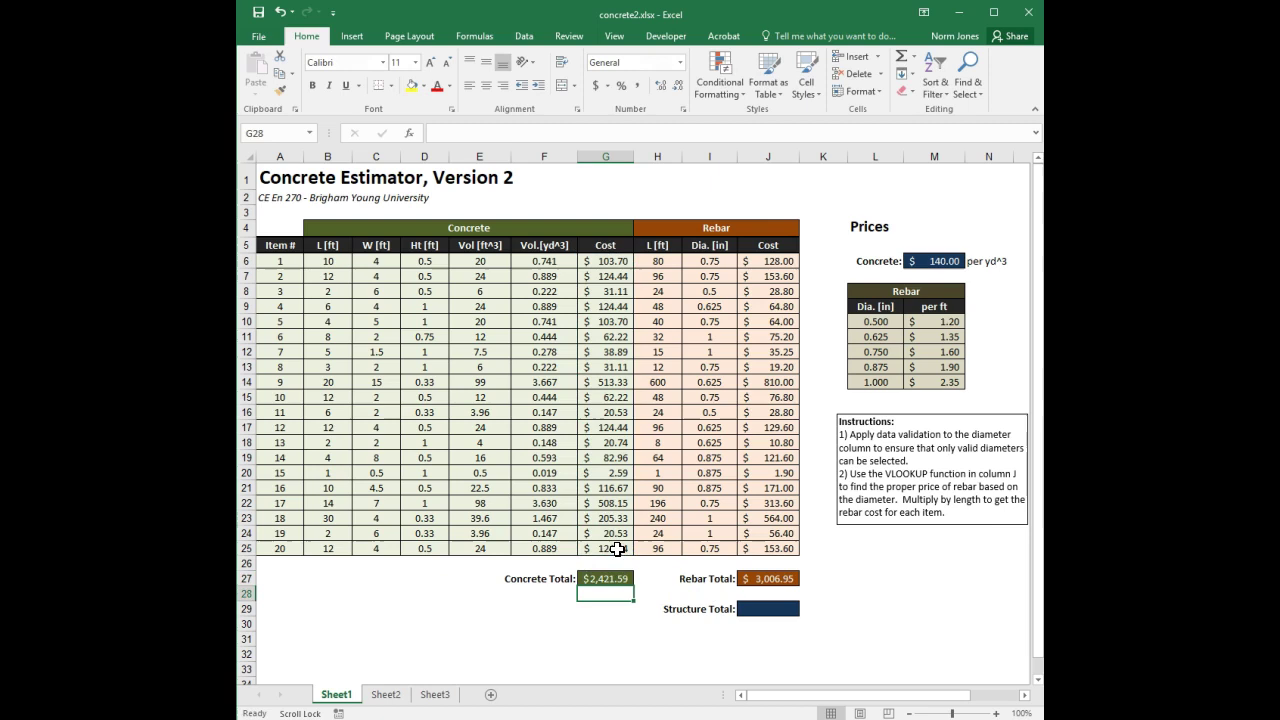
# Calculate the Structure Total in J29 by adding the concrete total G27 and the rebar total J27.
pyautogui.click(788, 616)
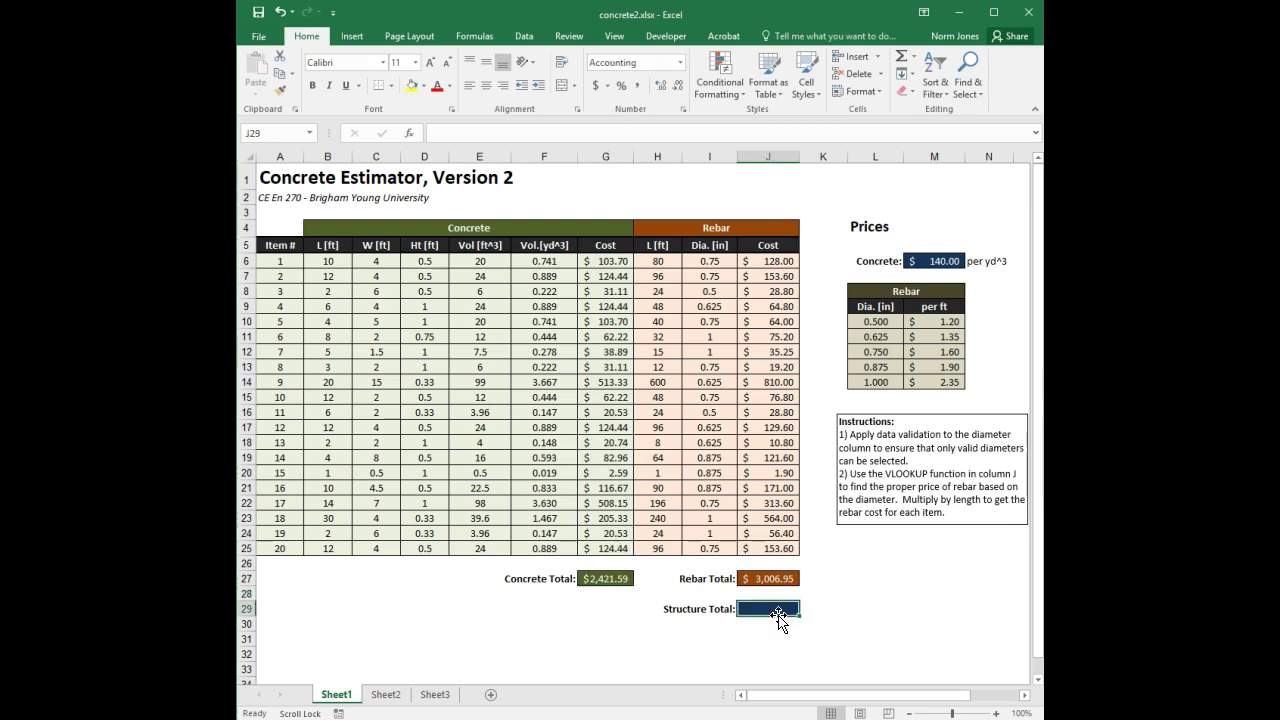
pyautogui.write('=')
pyautogui.click(608, 579)
pyautogui.write('+')
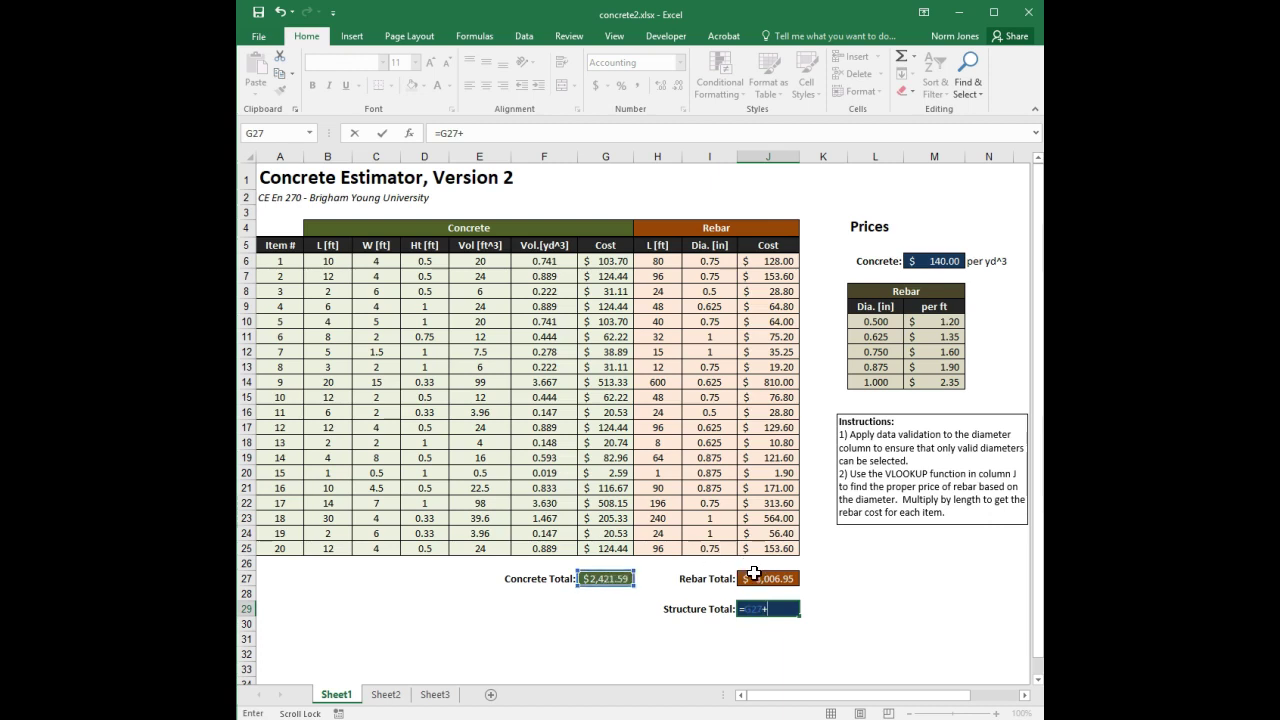
pyautogui.moveTo(765, 579); pyautogui.dragTo(767, 592)
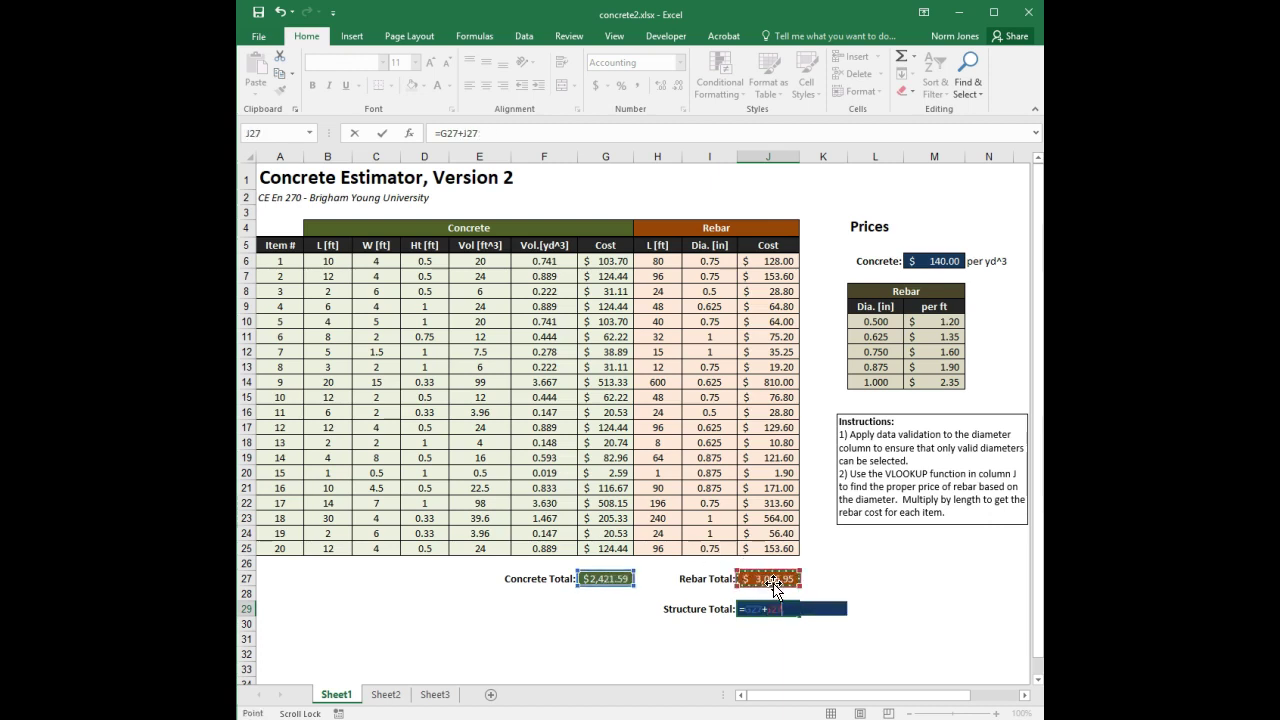
pyautogui.press('Return')
pyautogui.click(852, 597)
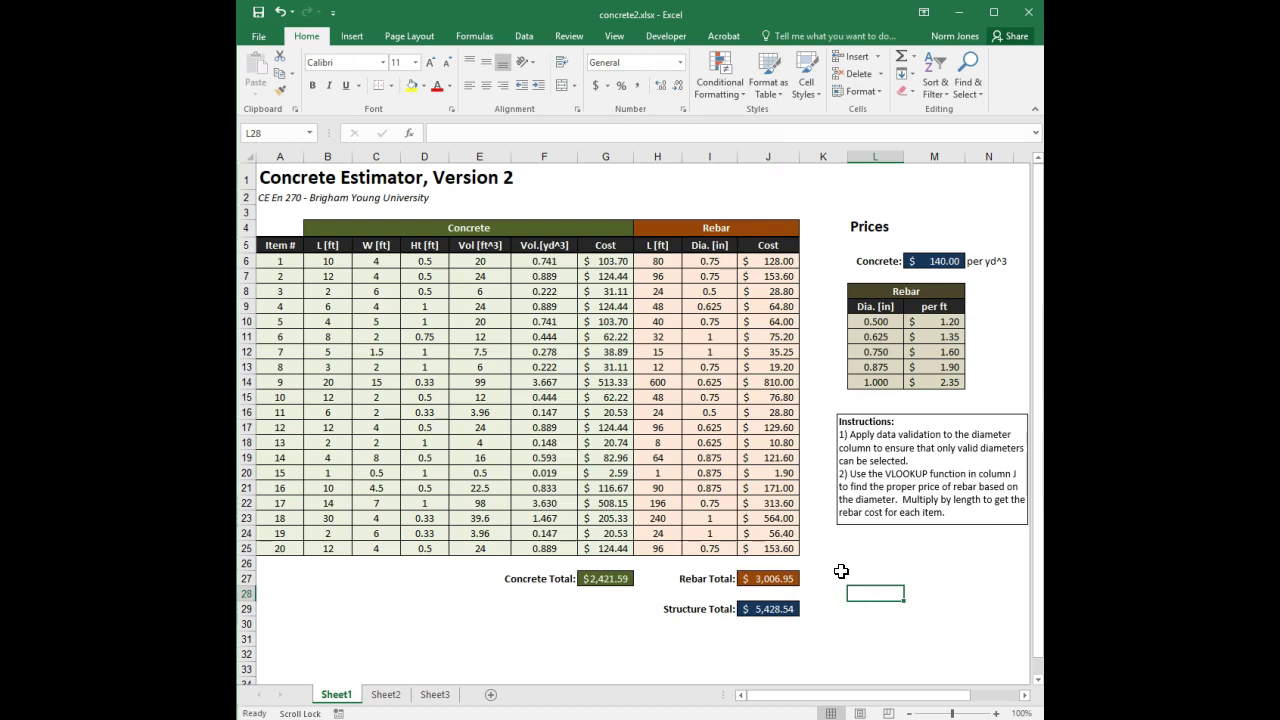
# Try an unlisted rebar diameter of 0.3 for item 1 in I6 and undo the entry.
pyautogui.click(793, 368)
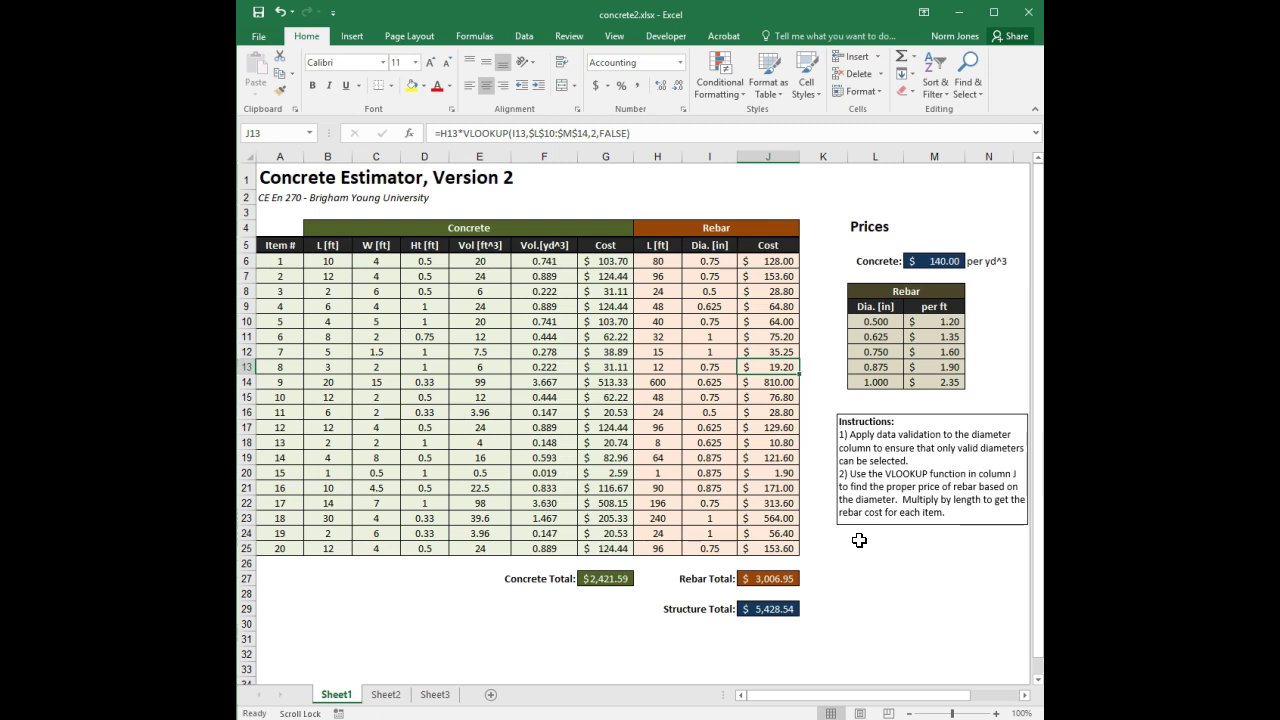
pyautogui.click(726, 264)
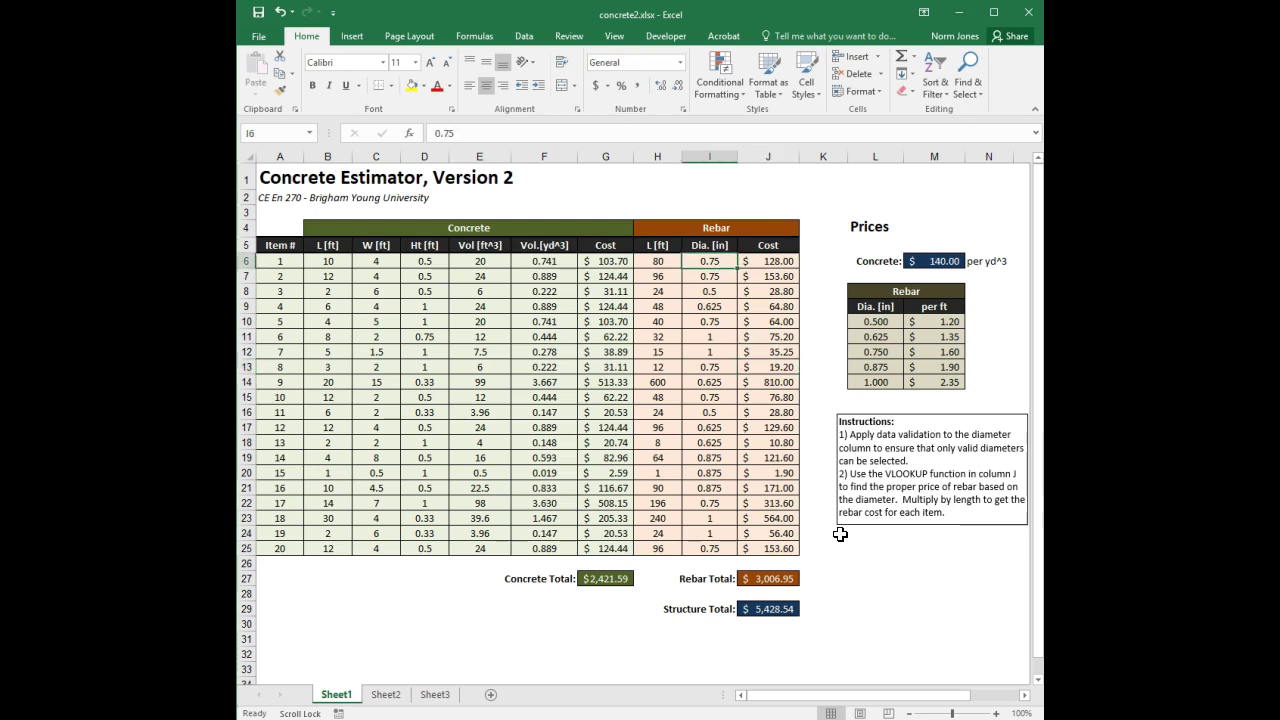
pyautogui.write('0.3')
pyautogui.press('Return')
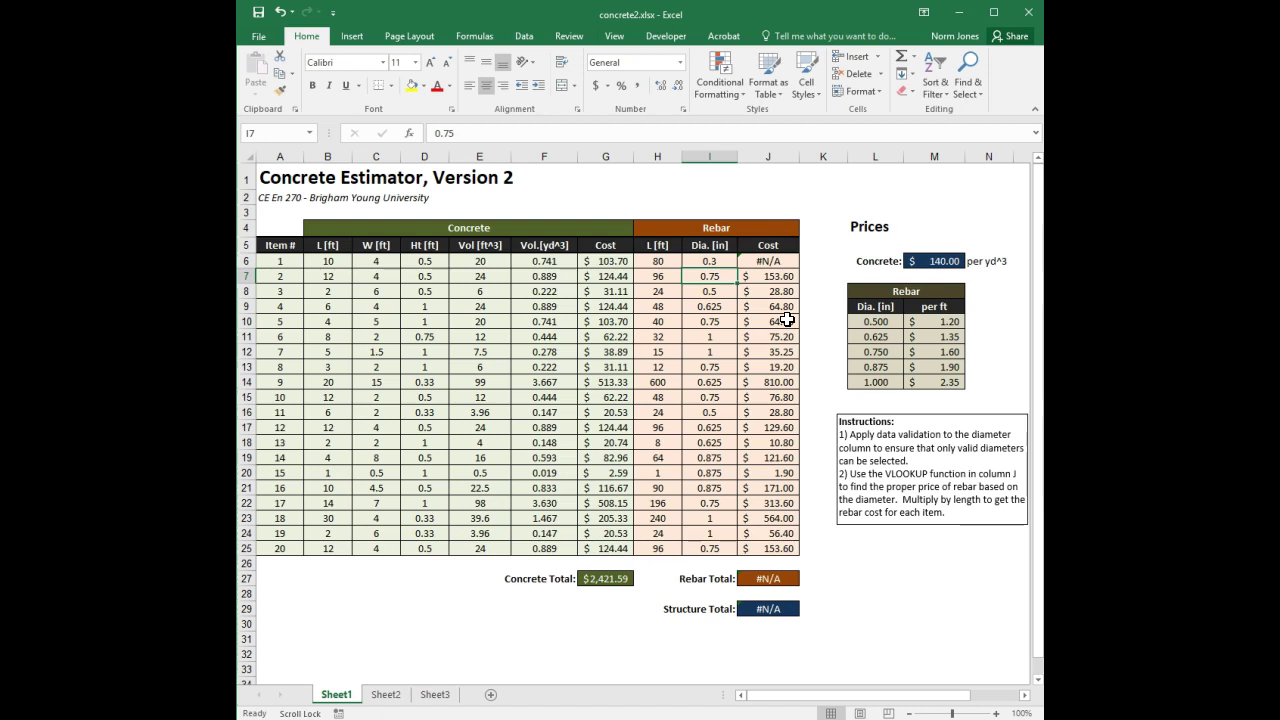
pyautogui.click(723, 260)
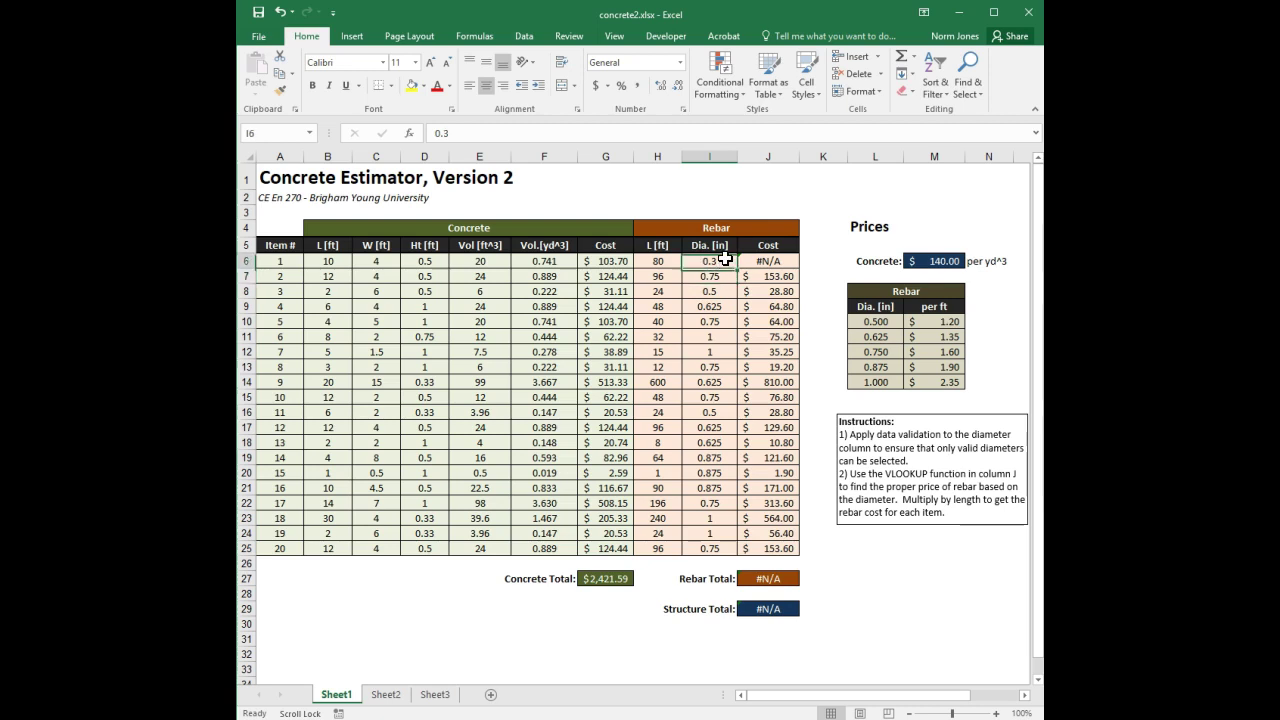
pyautogui.hotkey('ctrl', 'z')
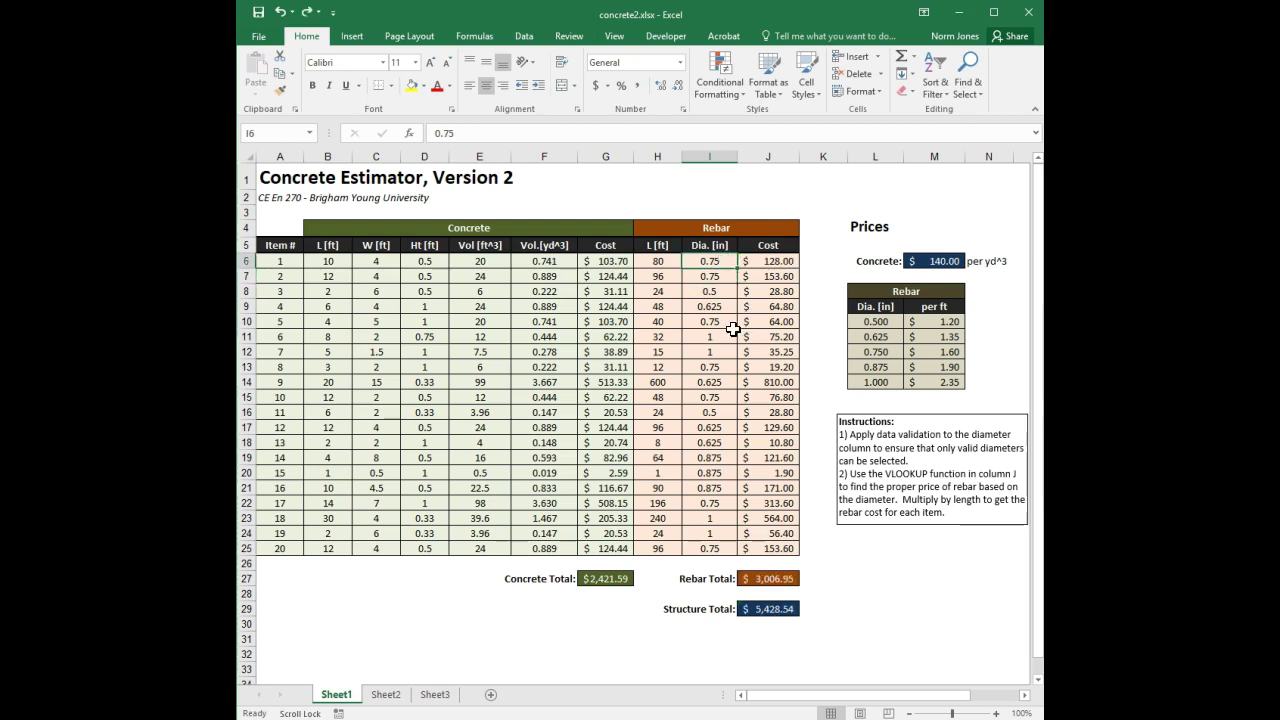
# Open the data validation settings for the rebar diameter cells I6:I25, keeping the rebar and price columns uncovered.
pyautogui.keyDown('shift'); pyautogui.click(724, 548); pyautogui.keyUp('shift')
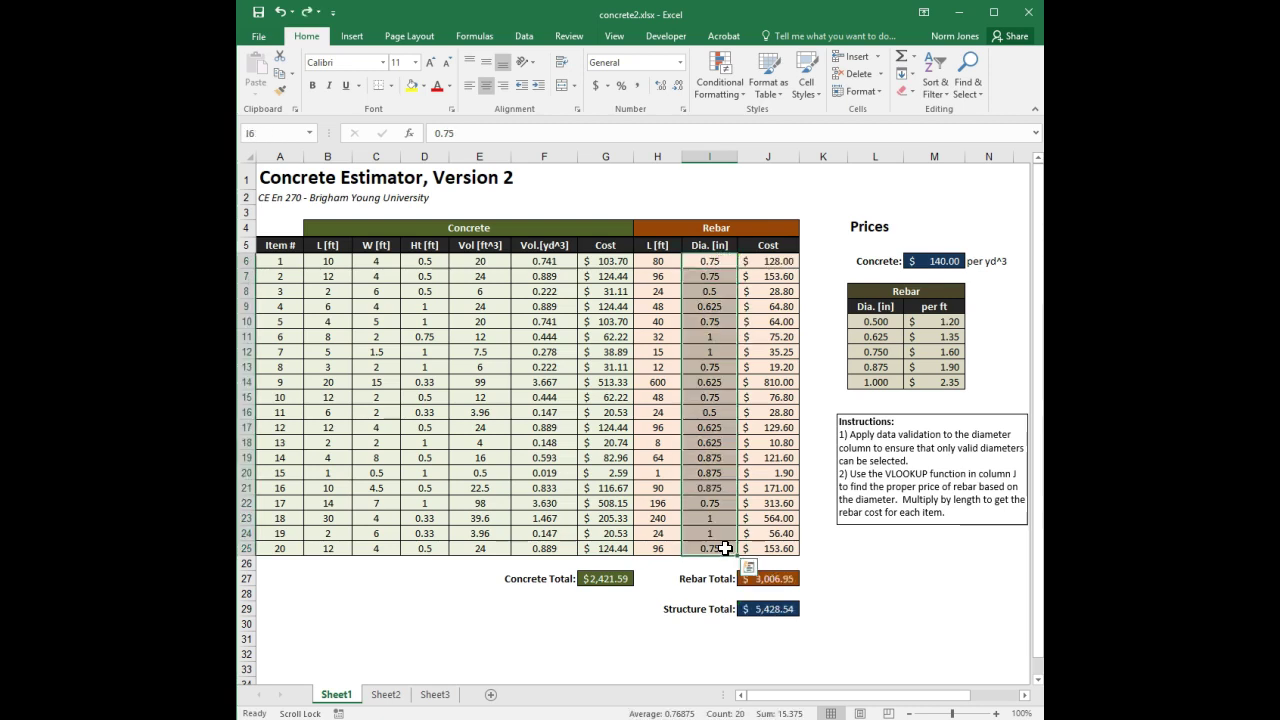
pyautogui.click(521, 36)
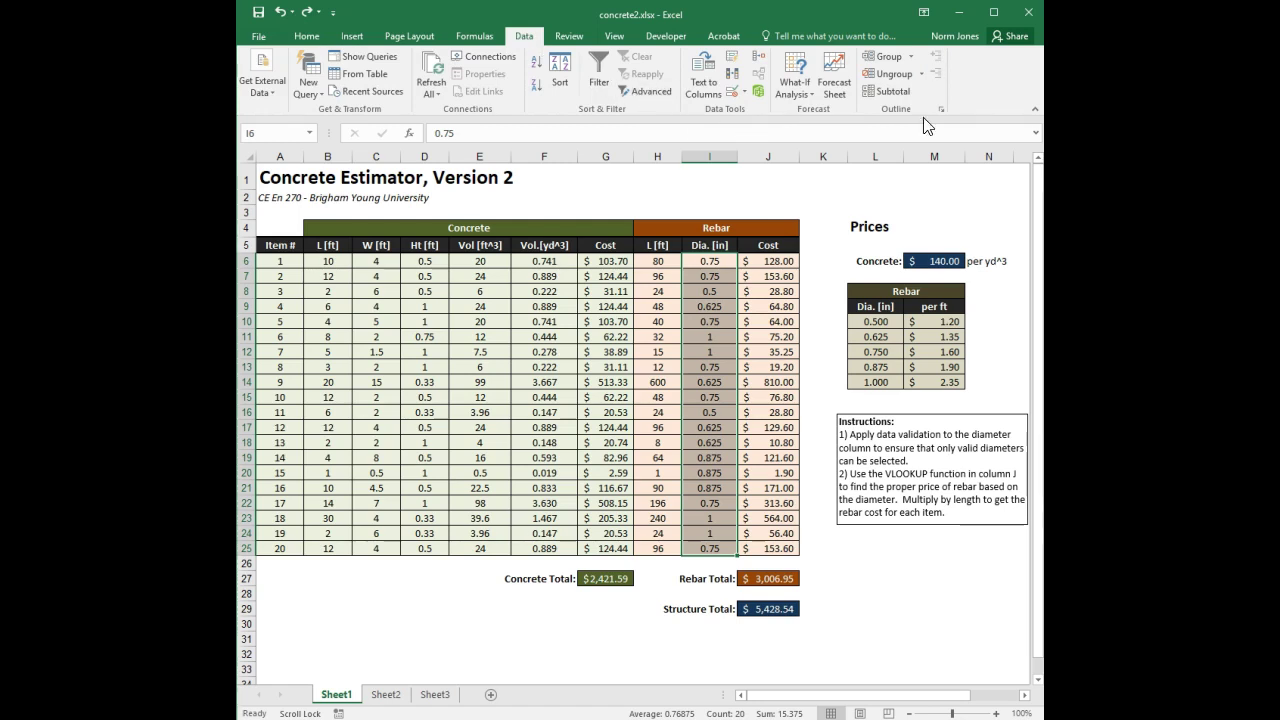
pyautogui.click(1035, 109)
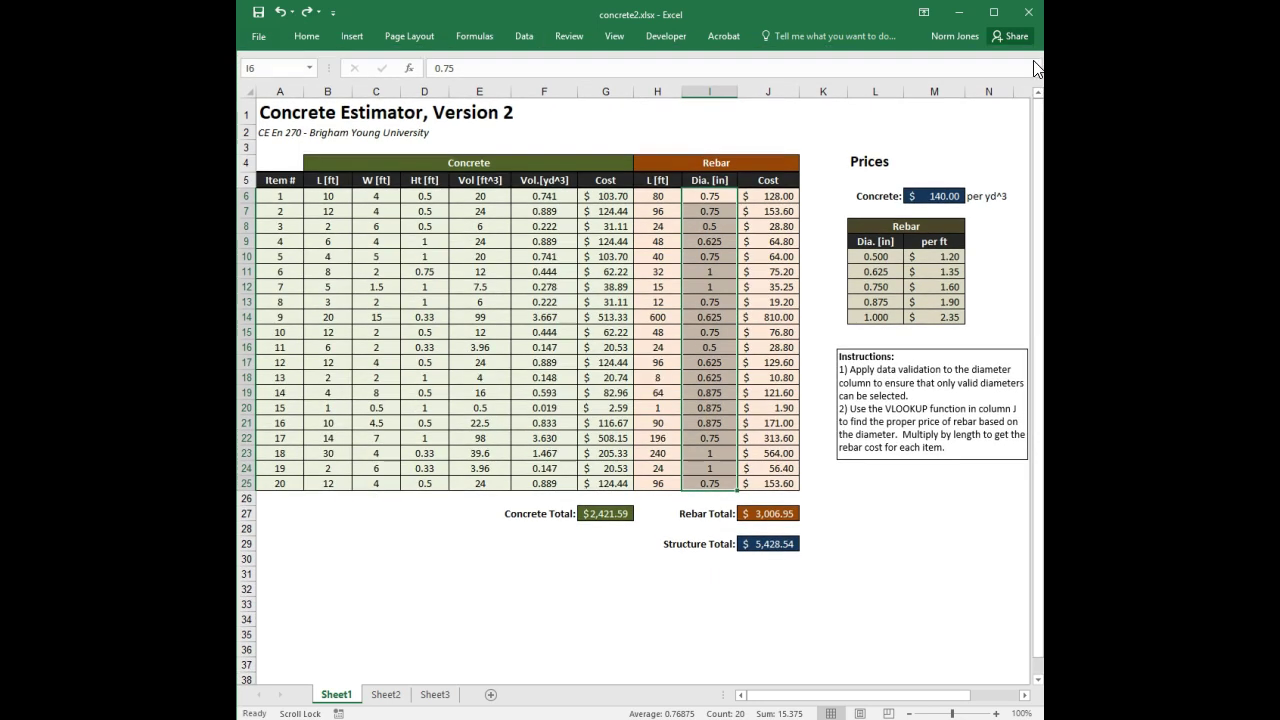
pyautogui.click(1036, 68)
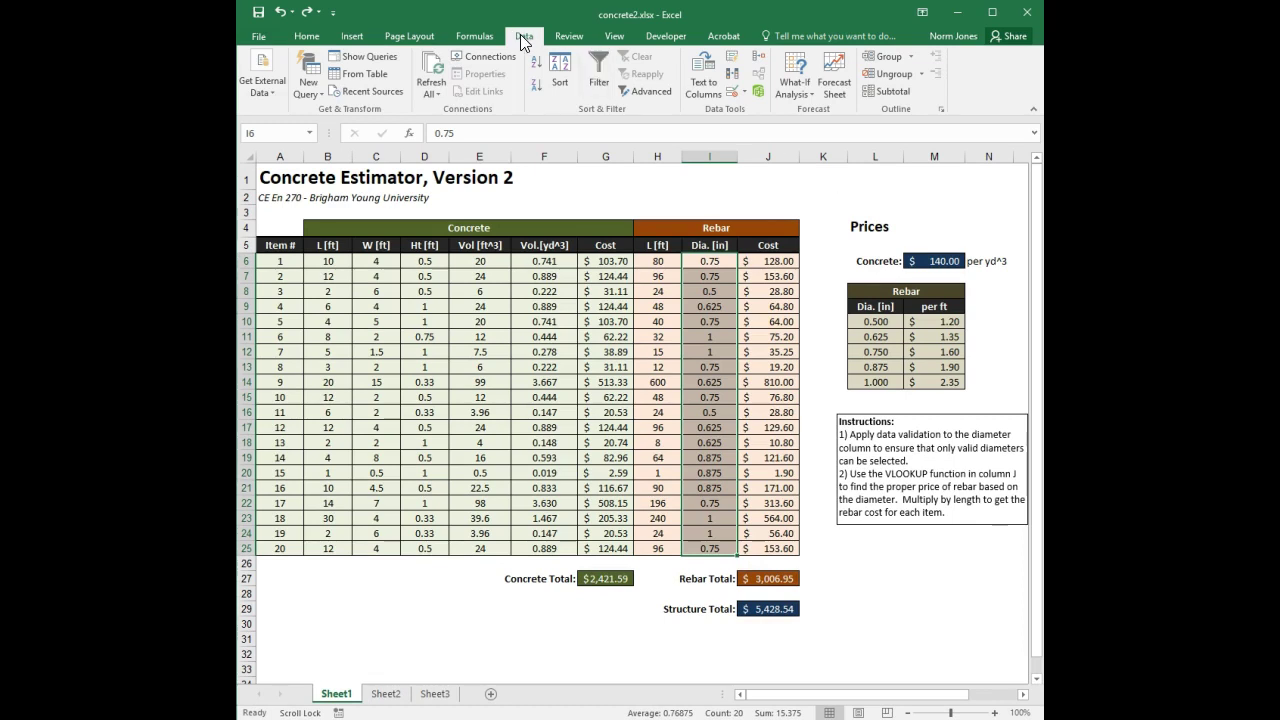
pyautogui.click(737, 91)
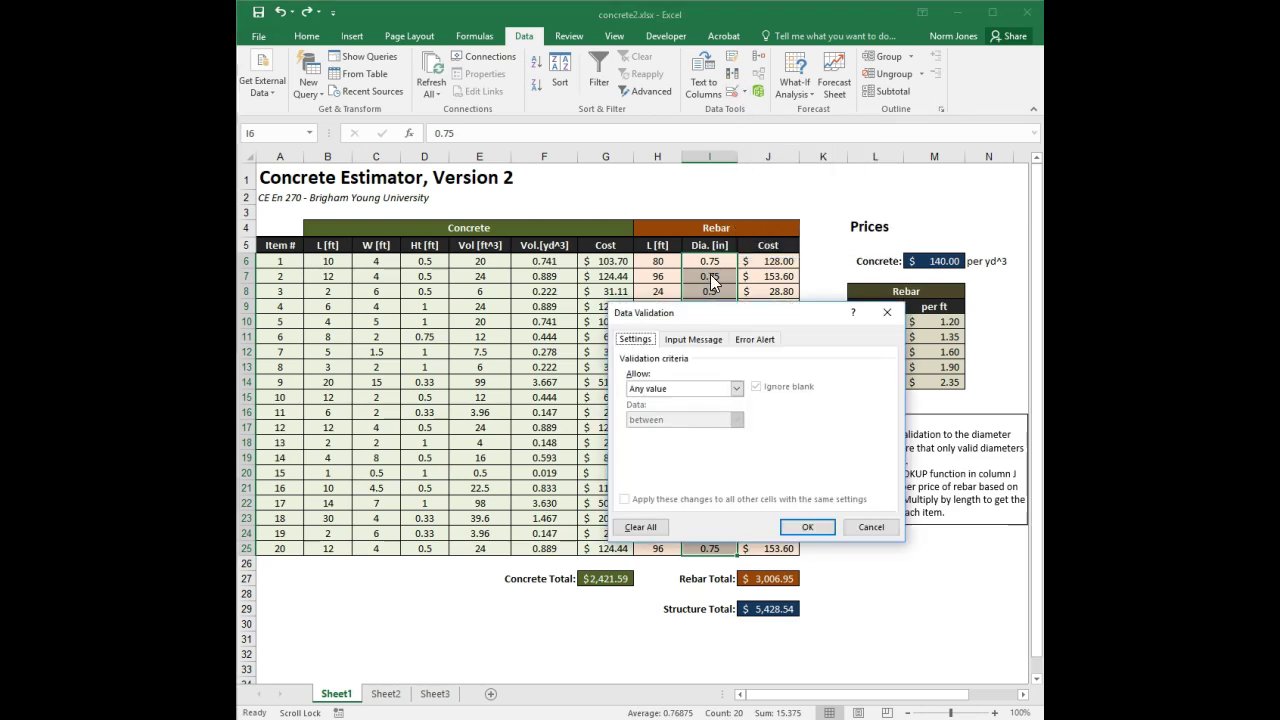
pyautogui.moveTo(711, 321); pyautogui.dragTo(408, 195)
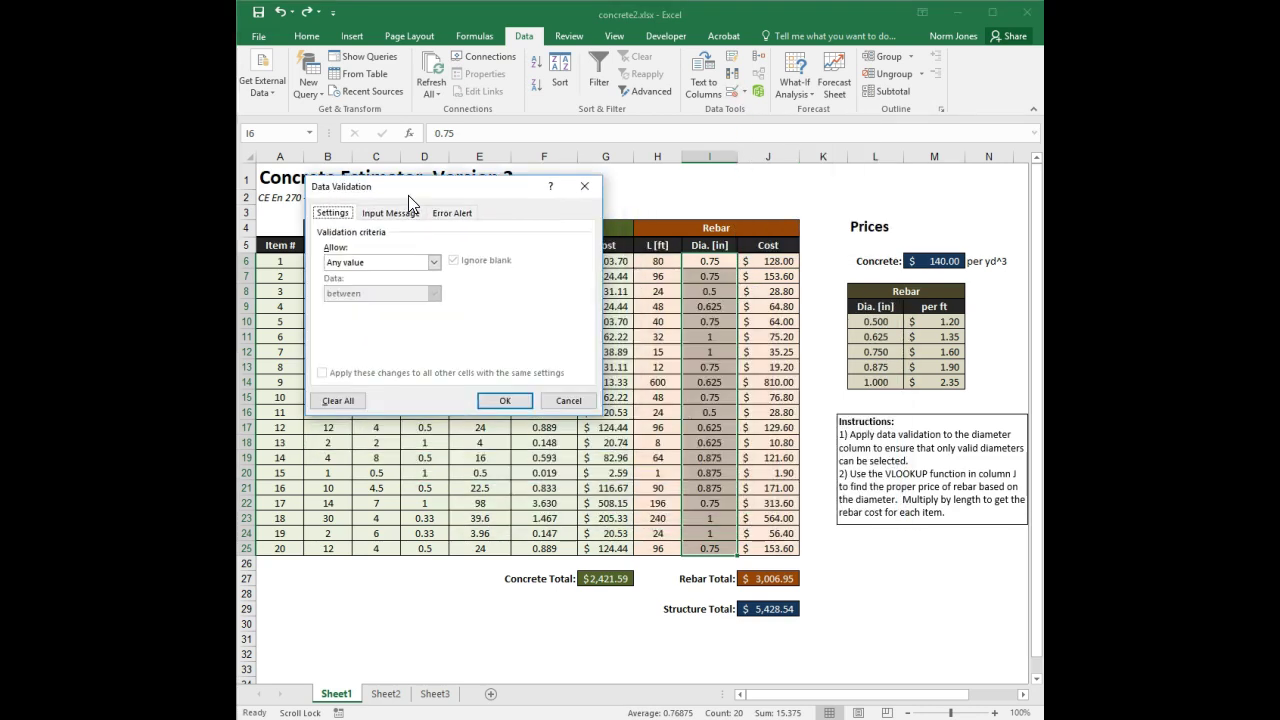
# Try the Whole number and Decimal validation criteria, including the not between, equal to and not equal to conditions.
pyautogui.click(435, 264)
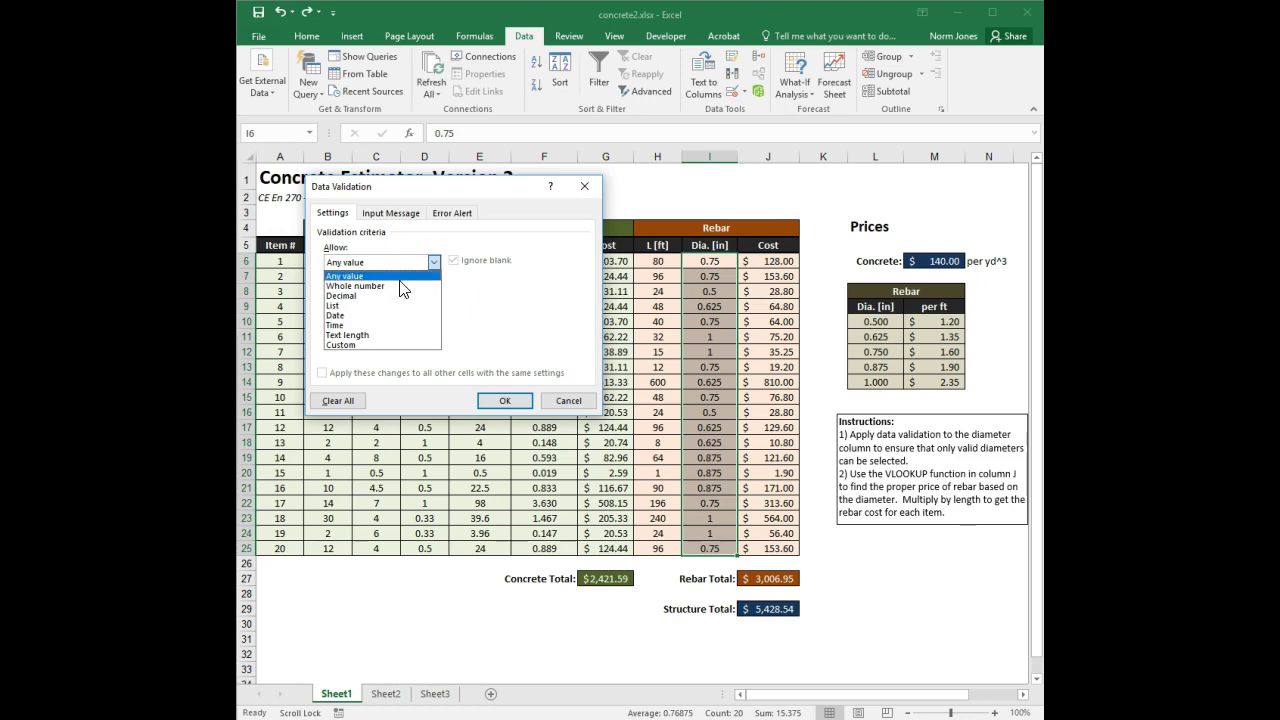
pyautogui.click(372, 288)
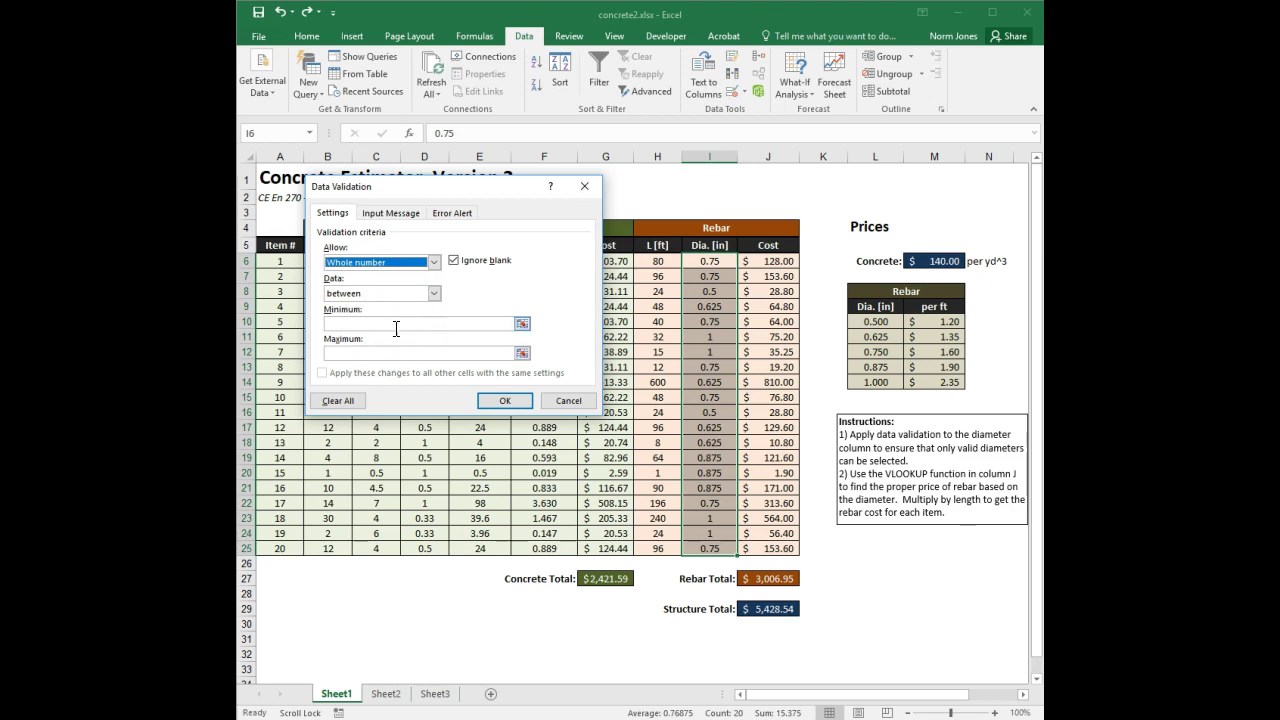
pyautogui.click(434, 294)
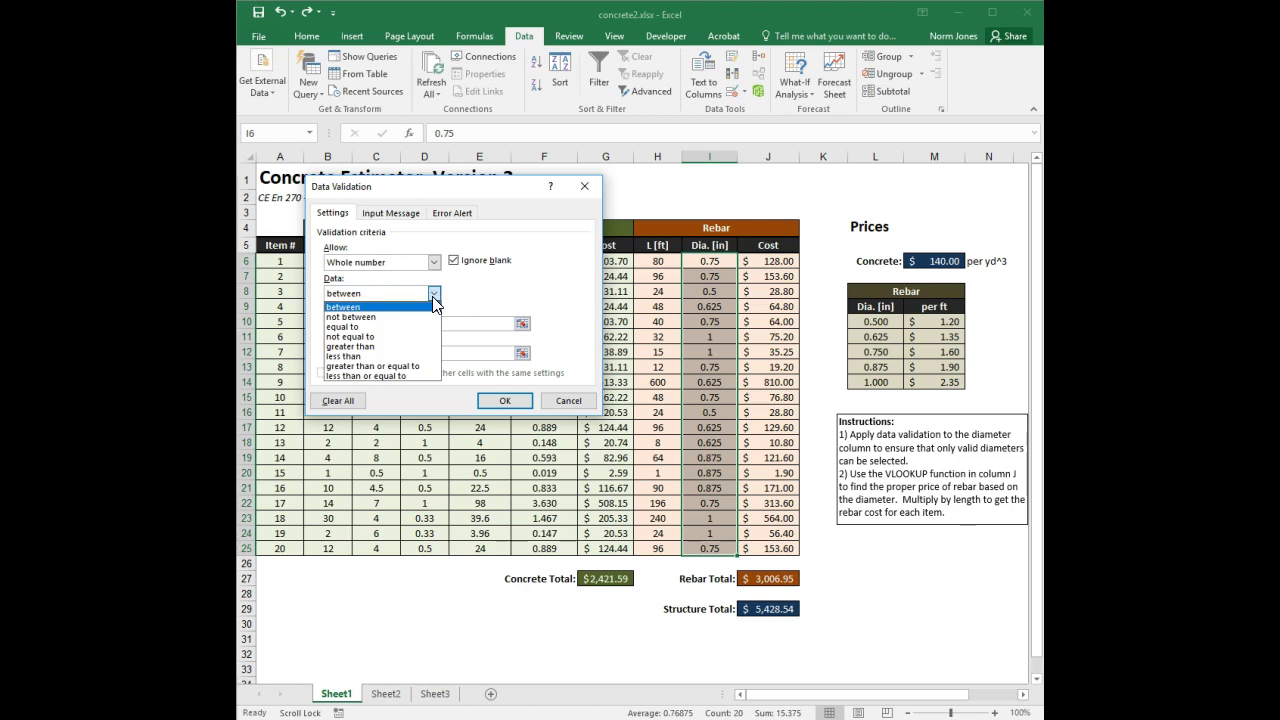
pyautogui.click(350, 316)
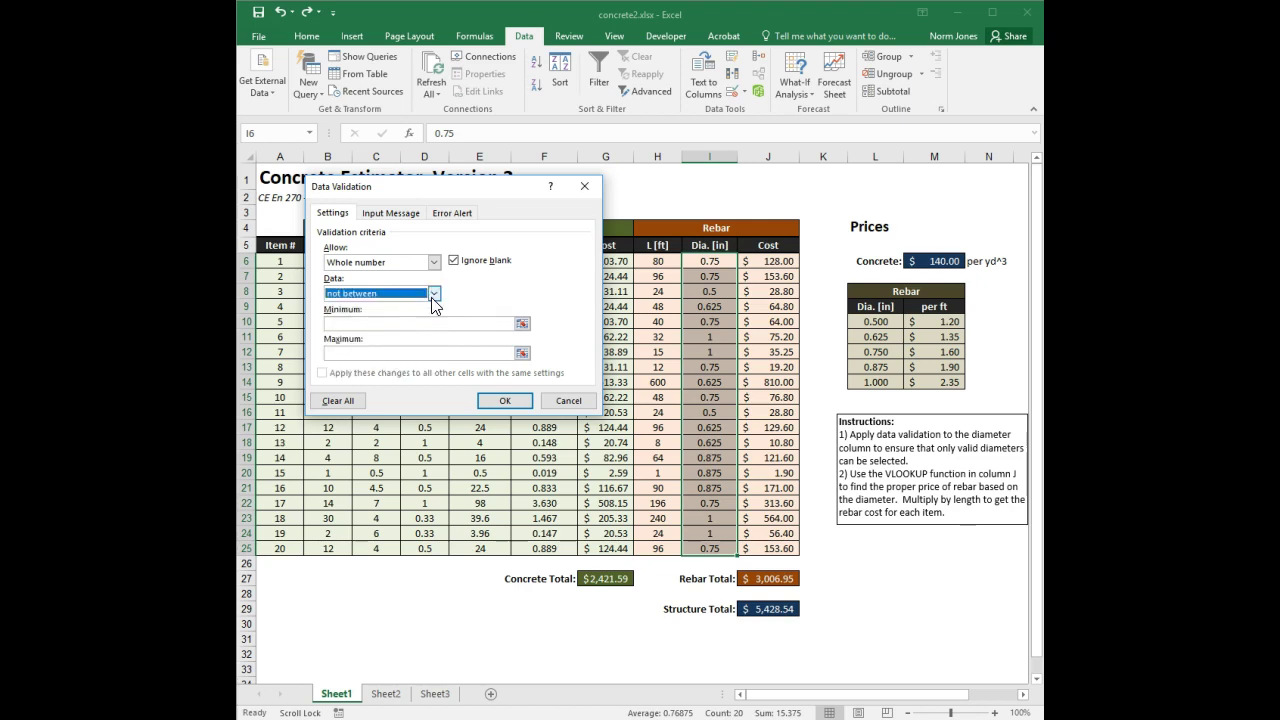
pyautogui.click(434, 294)
pyautogui.click(412, 326)
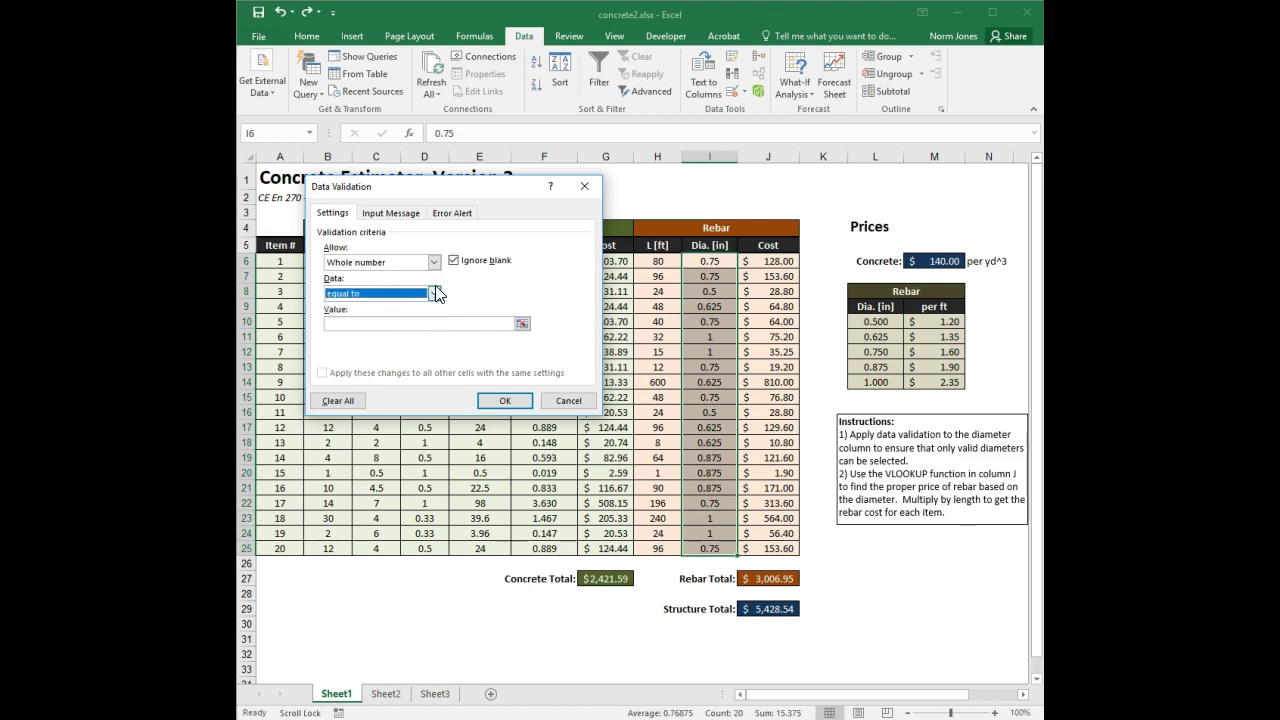
pyautogui.click(434, 294)
pyautogui.click(388, 338)
pyautogui.click(433, 262)
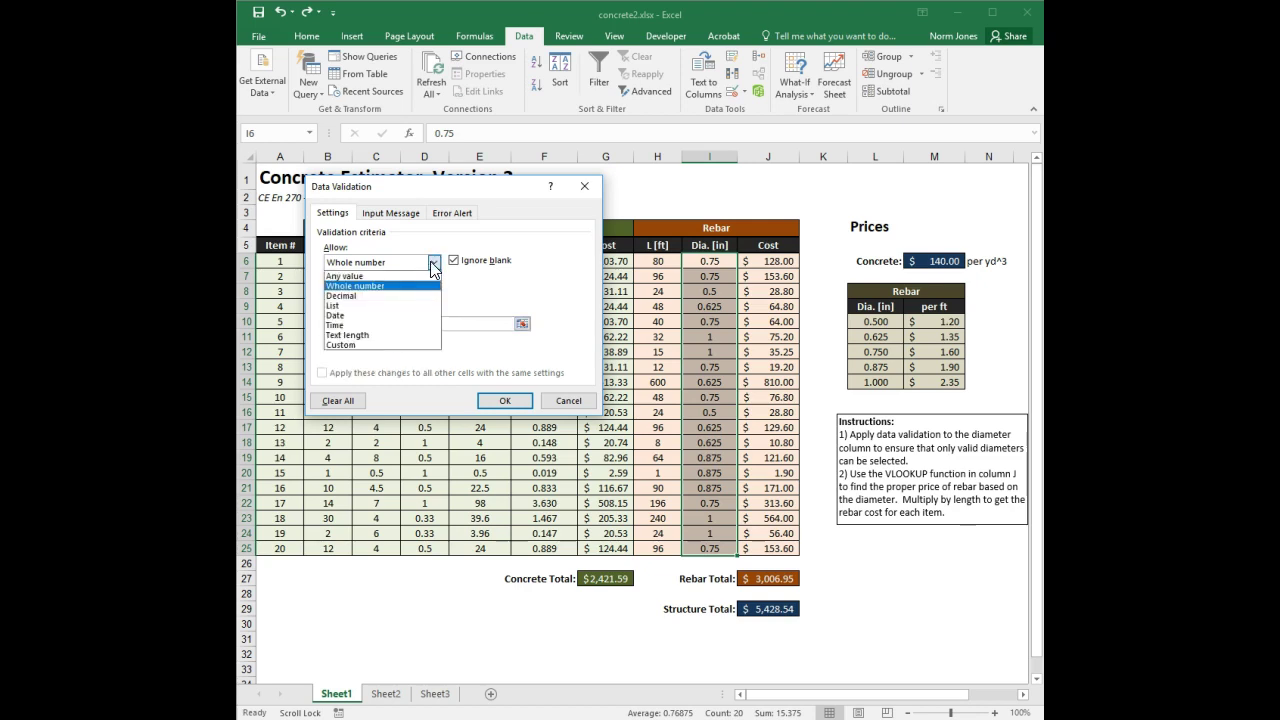
pyautogui.click(362, 296)
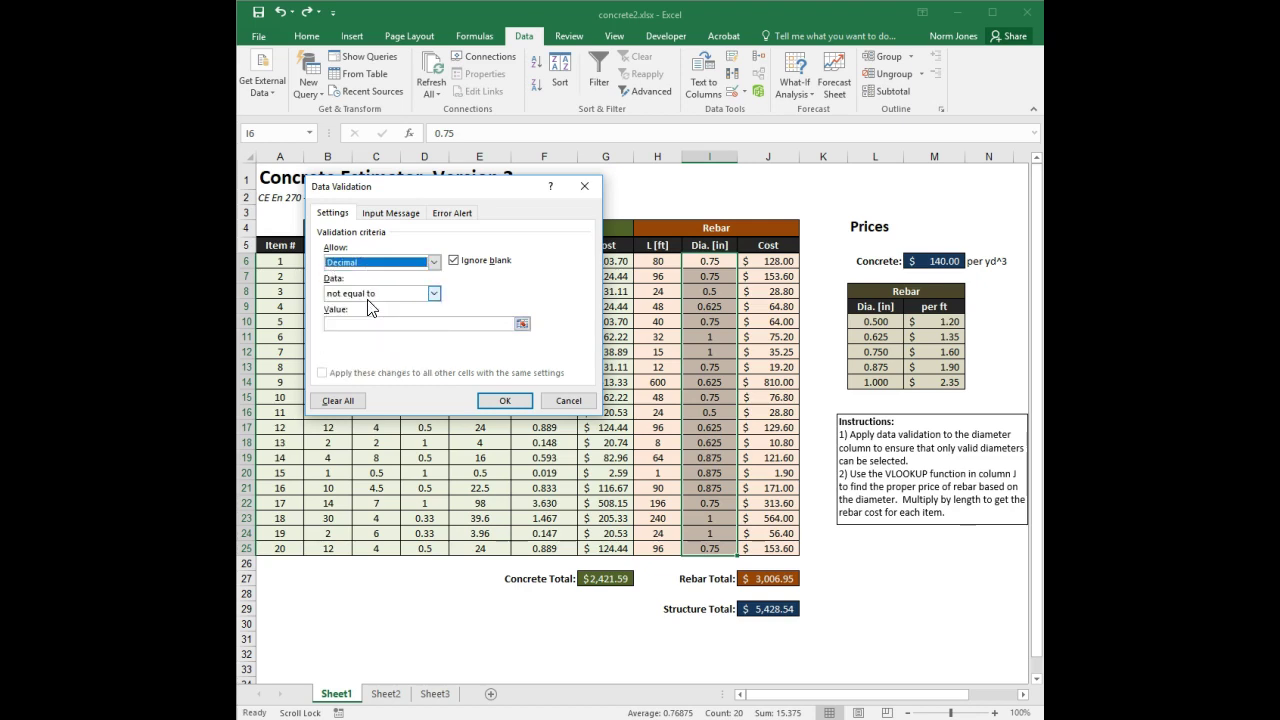
# Restrict the selected diameter cells to a List validation with the source =$L$10:$L$14 and apply it.
pyautogui.click(434, 263)
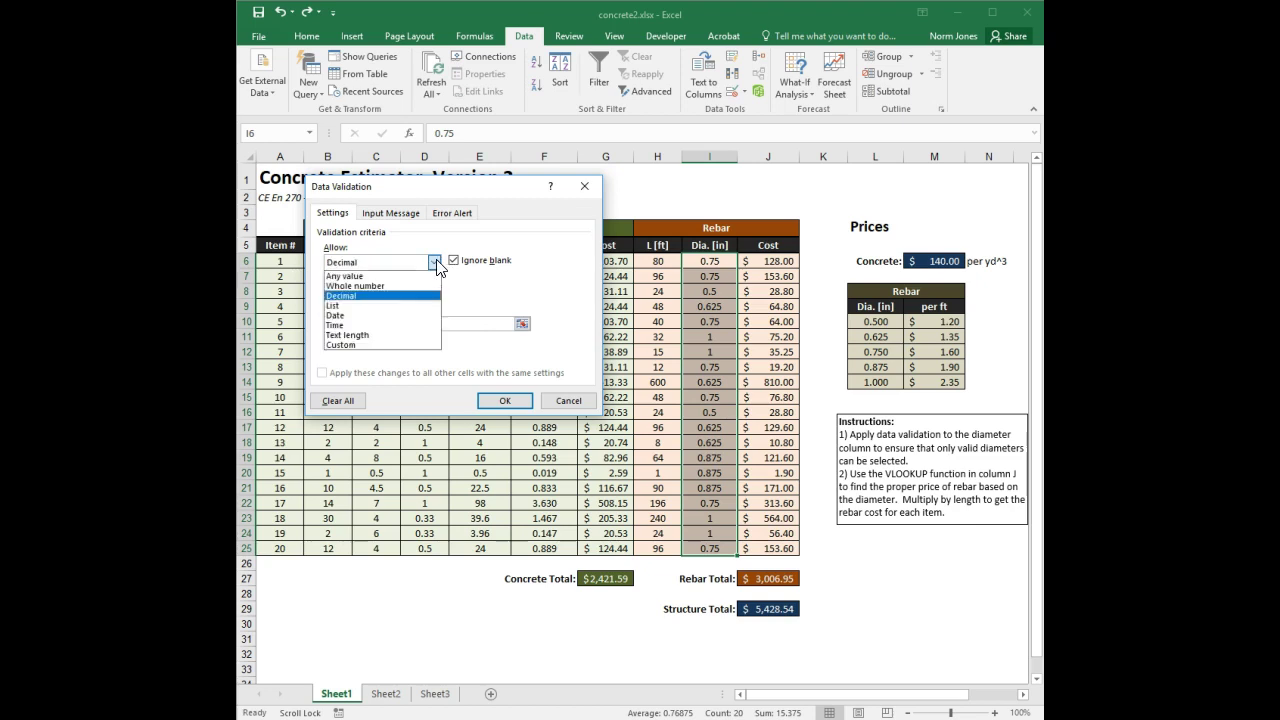
pyautogui.click(348, 306)
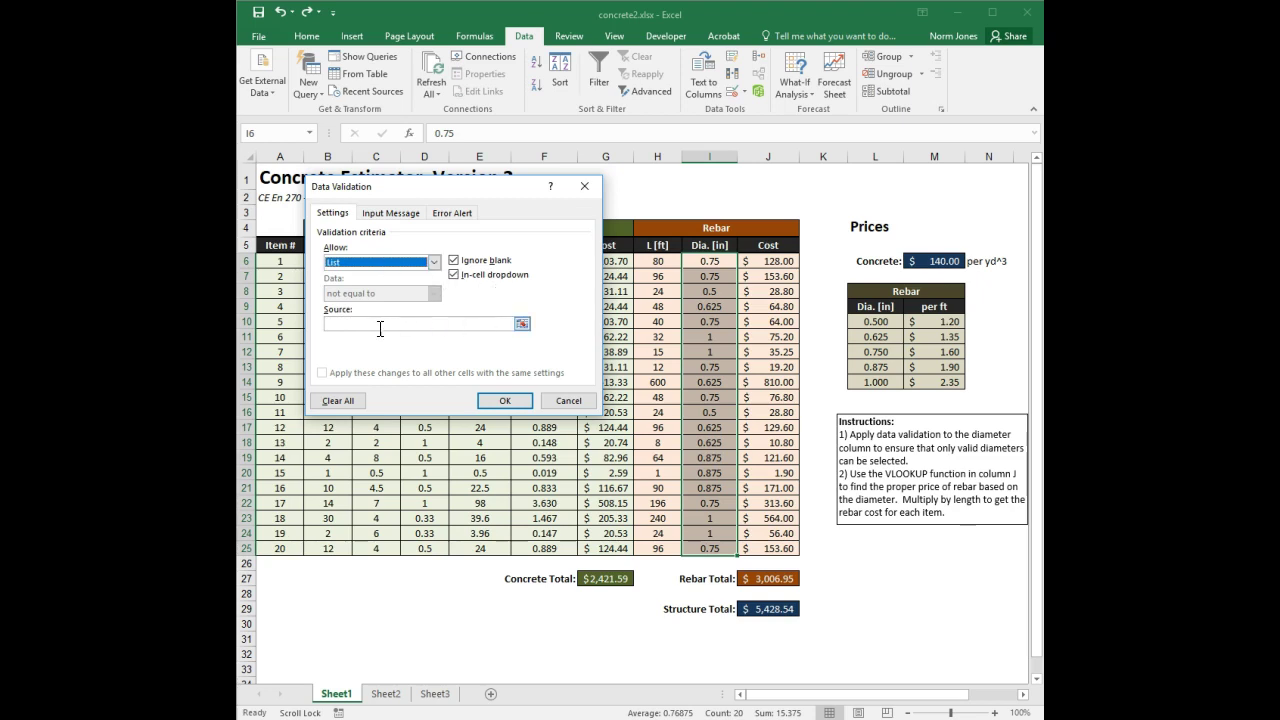
pyautogui.click(363, 325)
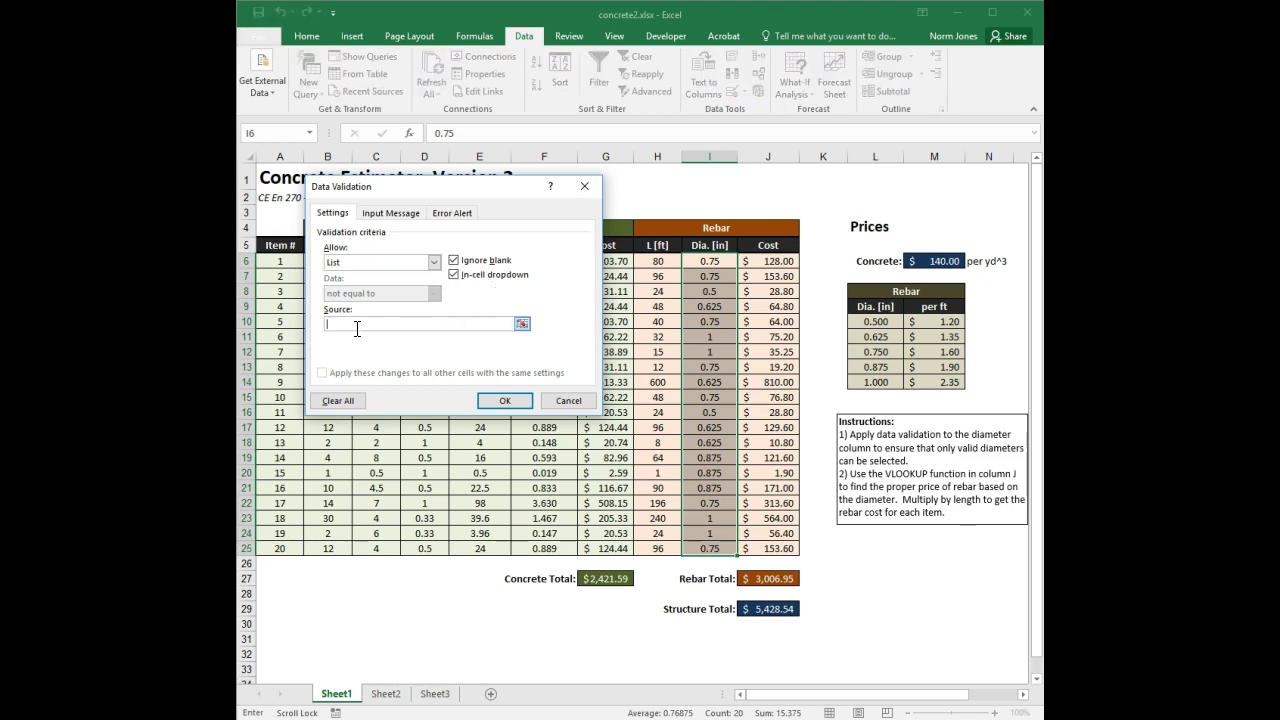
pyautogui.moveTo(880, 321); pyautogui.dragTo(880, 366)
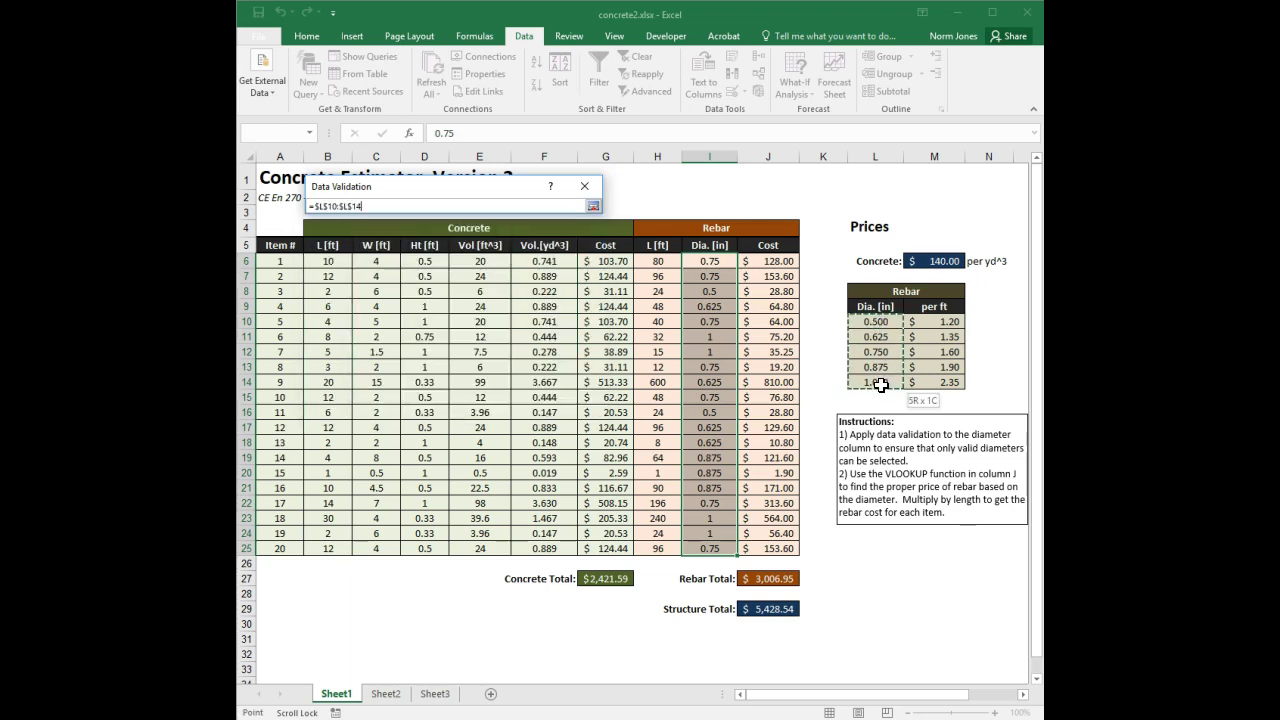
pyautogui.moveTo(880, 384); pyautogui.dragTo(880, 384)
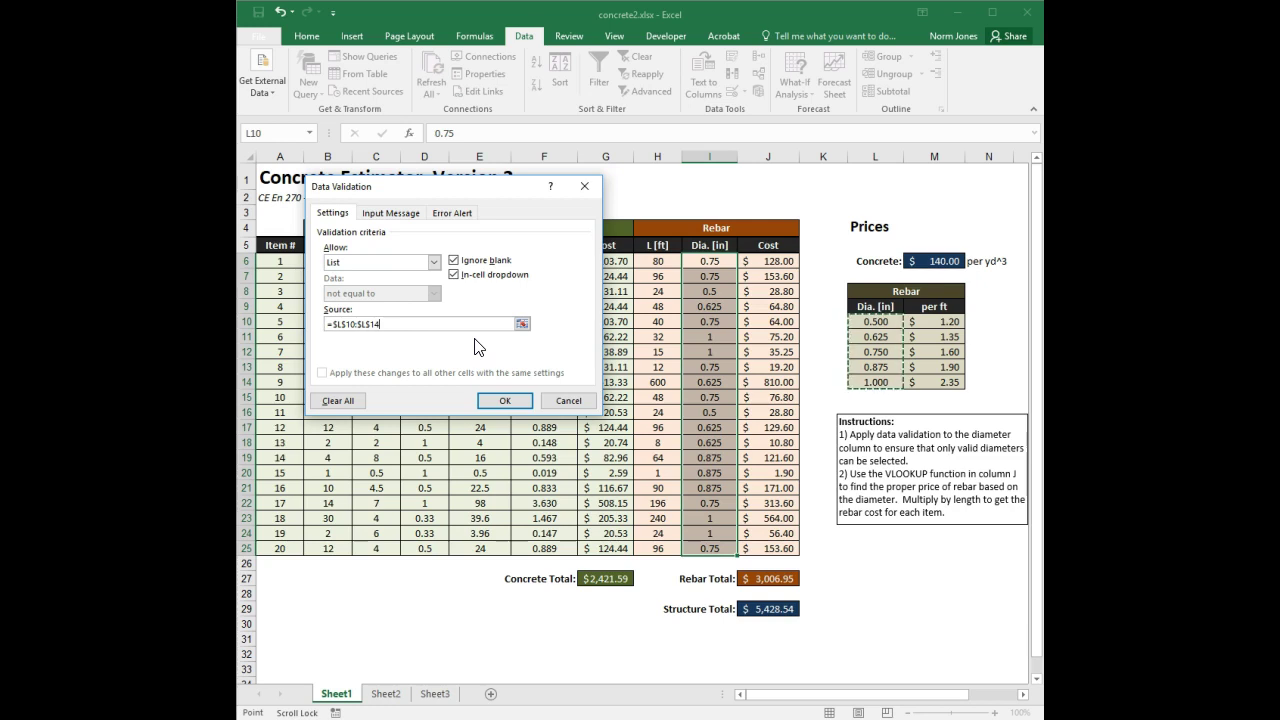
pyautogui.click(504, 397)
# Choose the rebar diameters 0.750 for item 3 in I8 and 1.000 for item 5 in I10 from their validation lists.
pyautogui.click(716, 290)
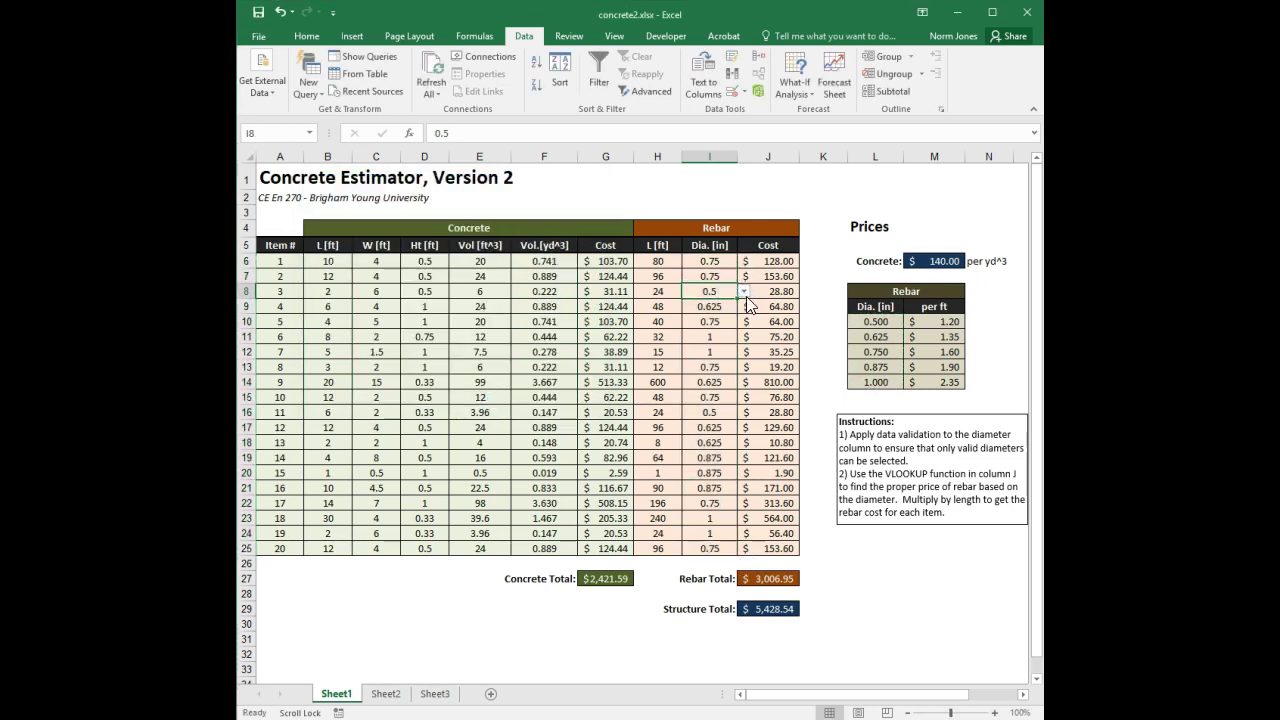
pyautogui.click(742, 290)
pyautogui.click(713, 324)
pyautogui.click(716, 321)
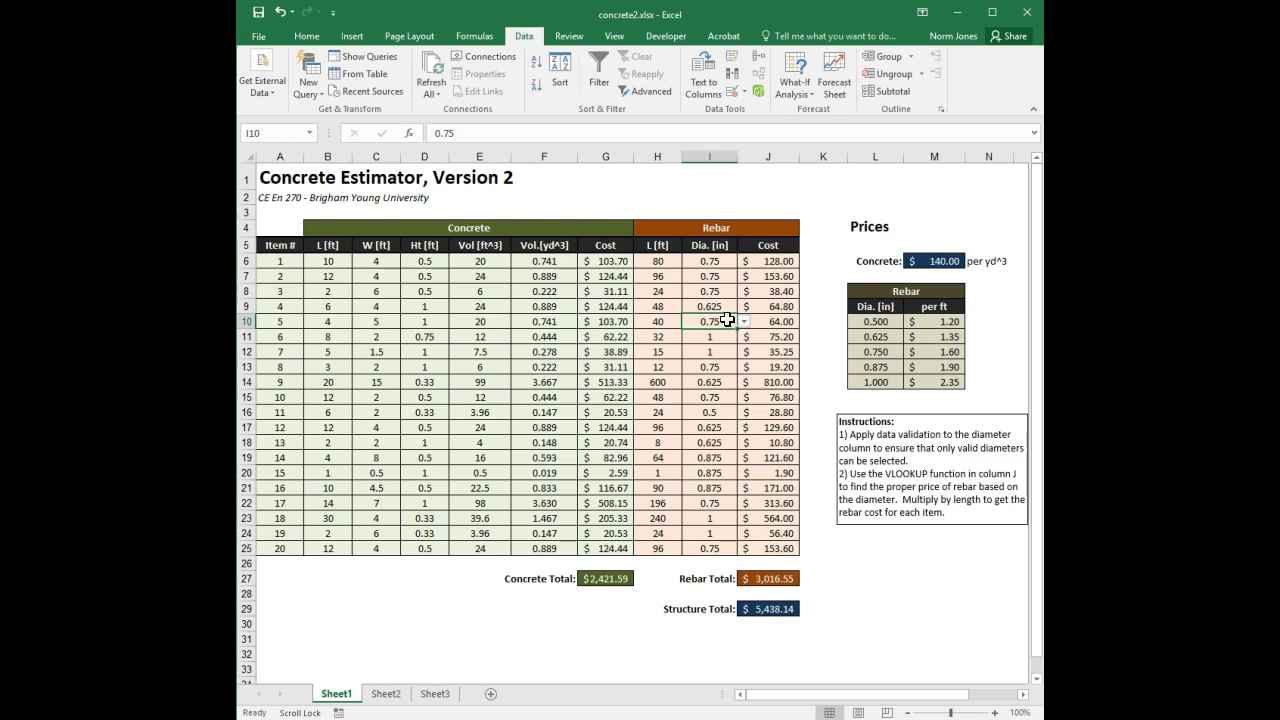
pyautogui.click(744, 321)
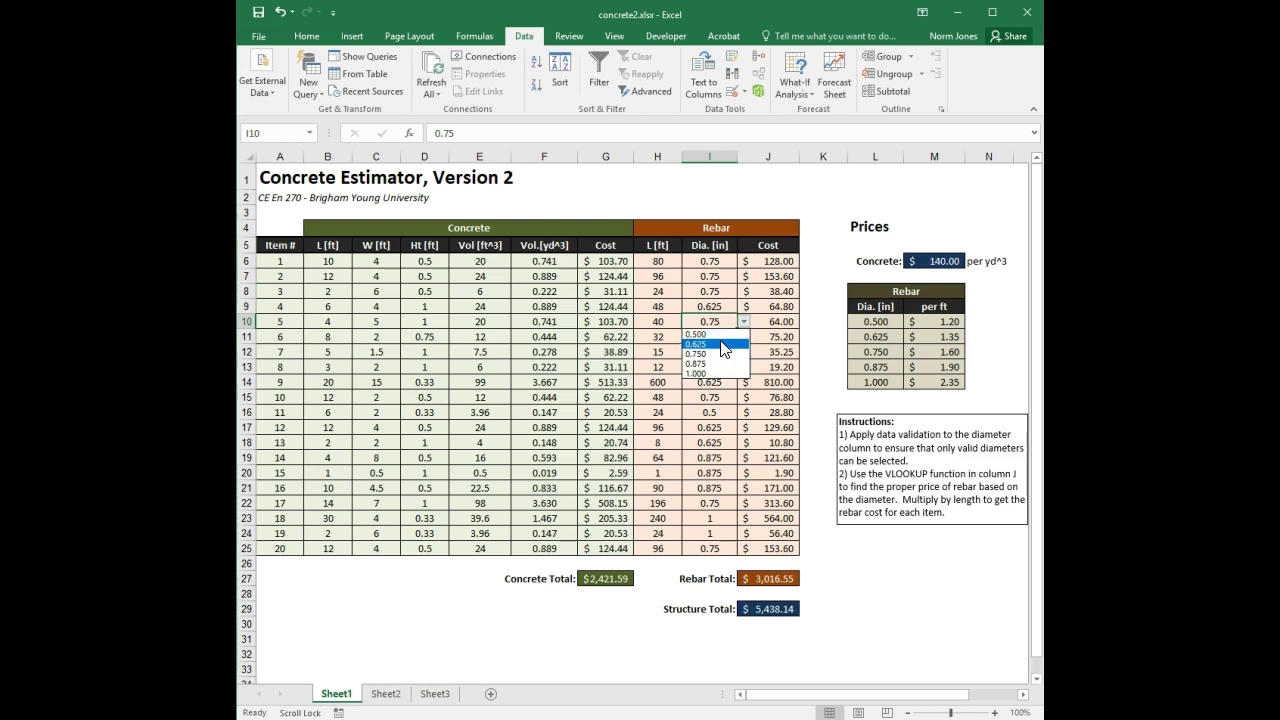
pyautogui.click(710, 370)
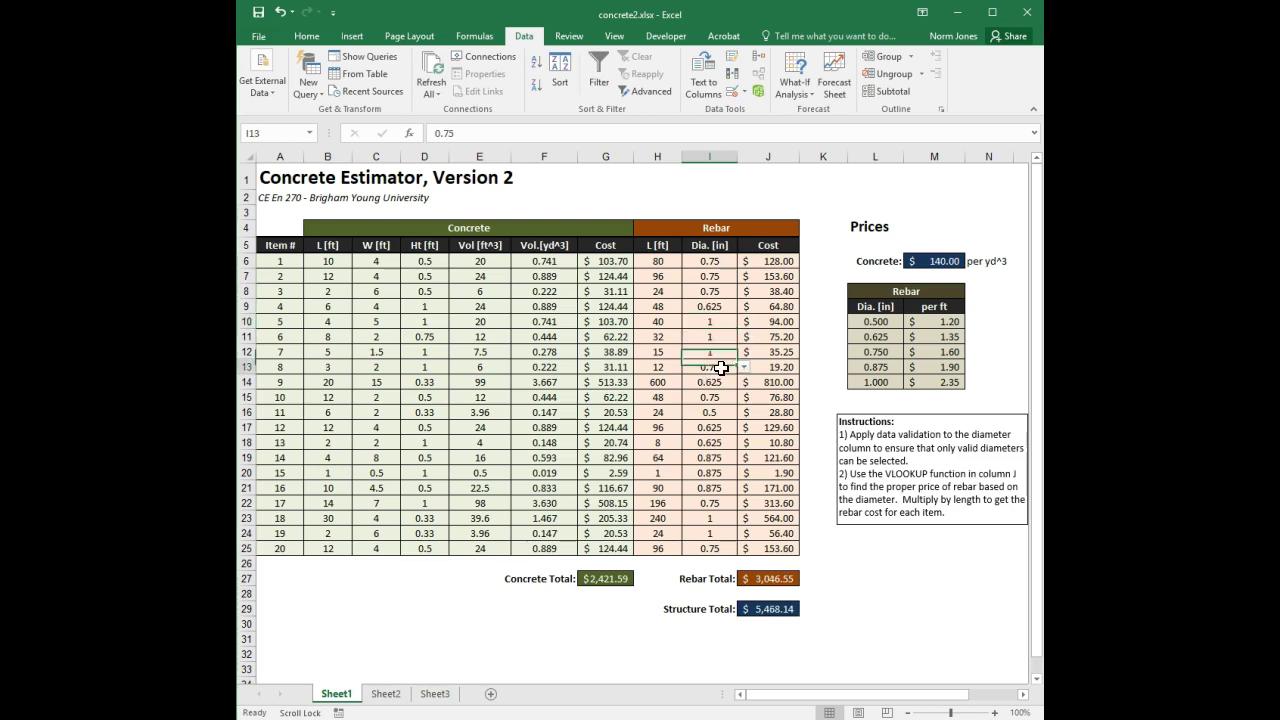
pyautogui.click(733, 340)
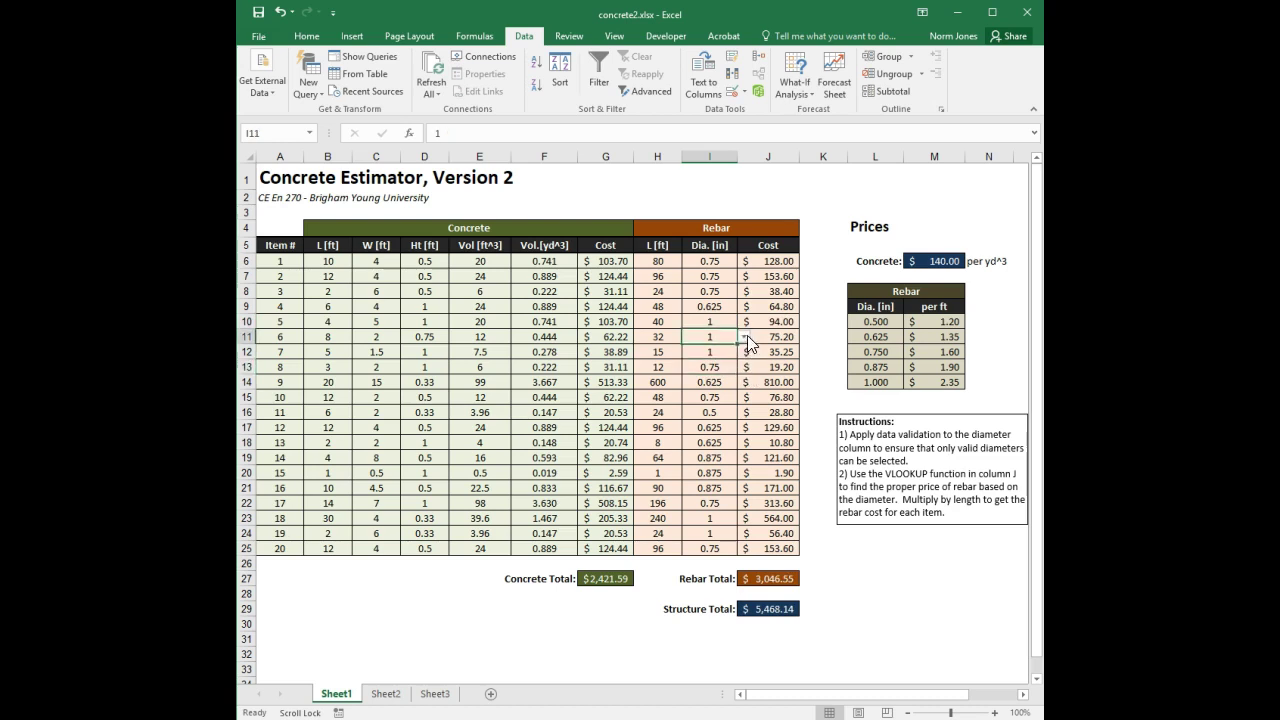
# Choose 0.500 from the validation list for item 6 in I11, and replace it by entering .75 directly.
pyautogui.click(745, 337)
pyautogui.click(726, 349)
pyautogui.write('.')
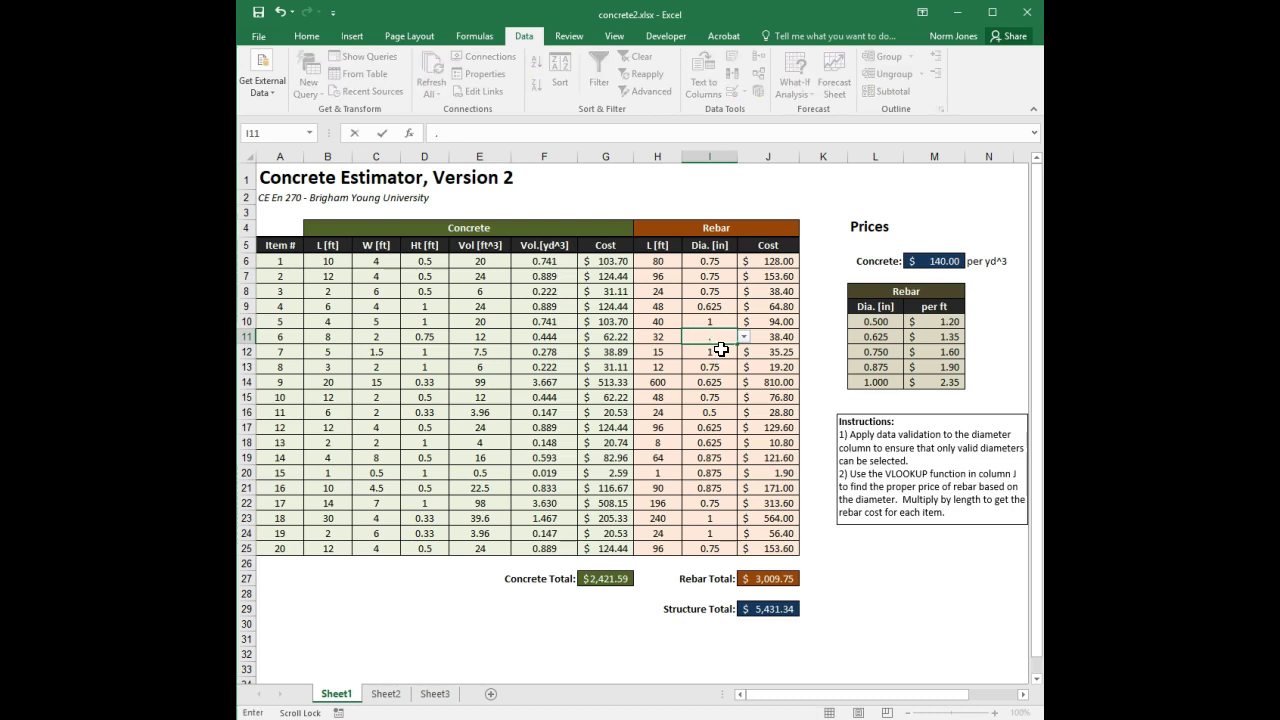
pyautogui.write('75')
pyautogui.press('Return')
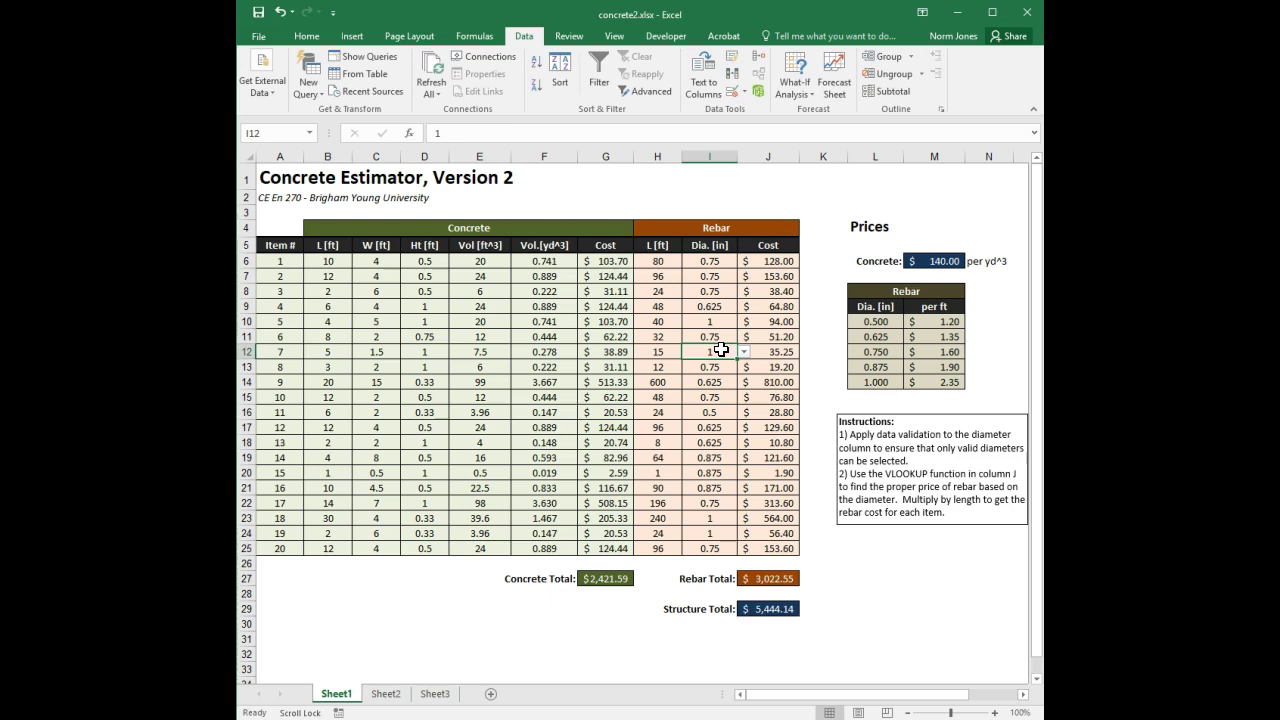
# Try to enter the unlisted diameter .6 for item 6 in I11, retry once, and cancel the entry.
pyautogui.click(719, 336)
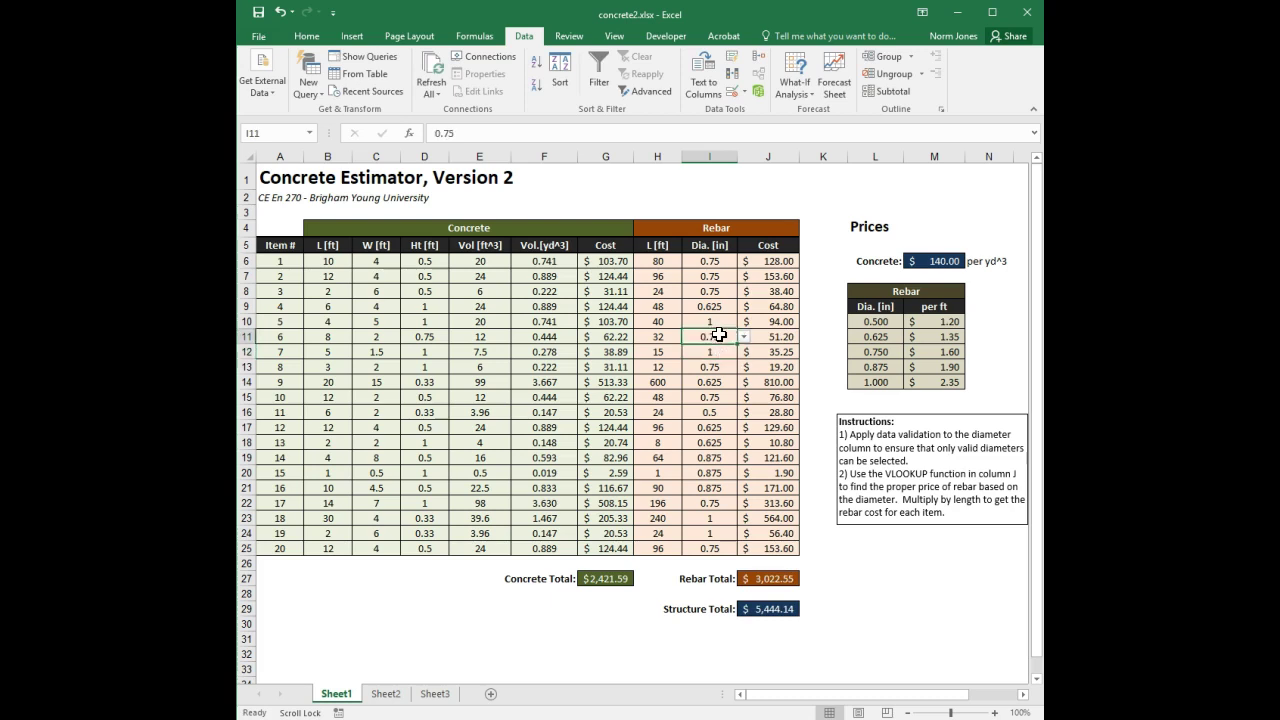
pyautogui.write('.6')
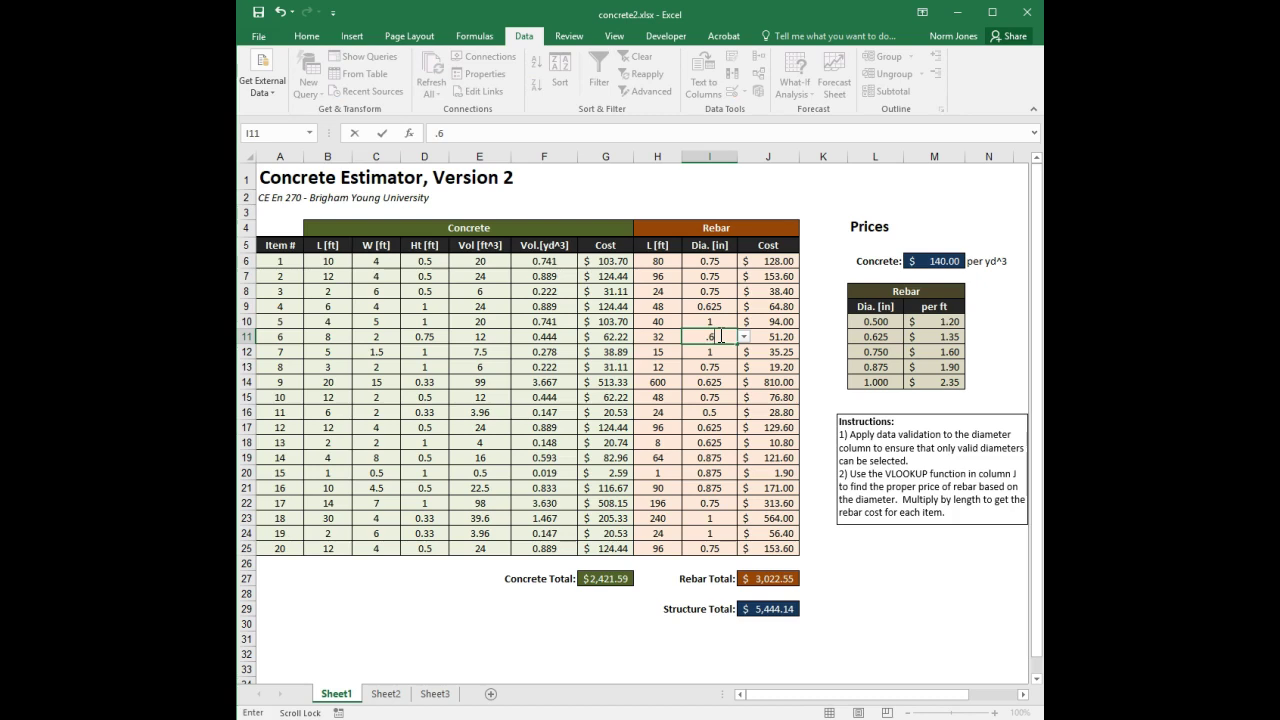
pyautogui.press('Return')
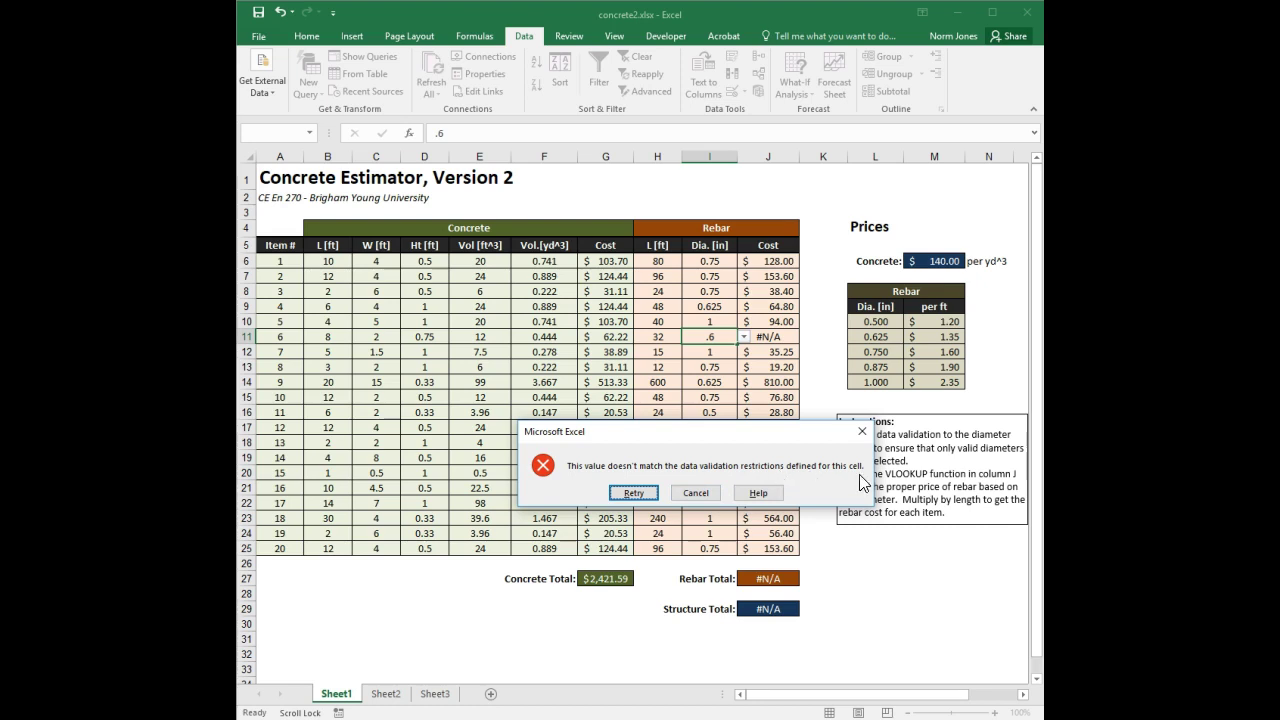
pyautogui.click(633, 493)
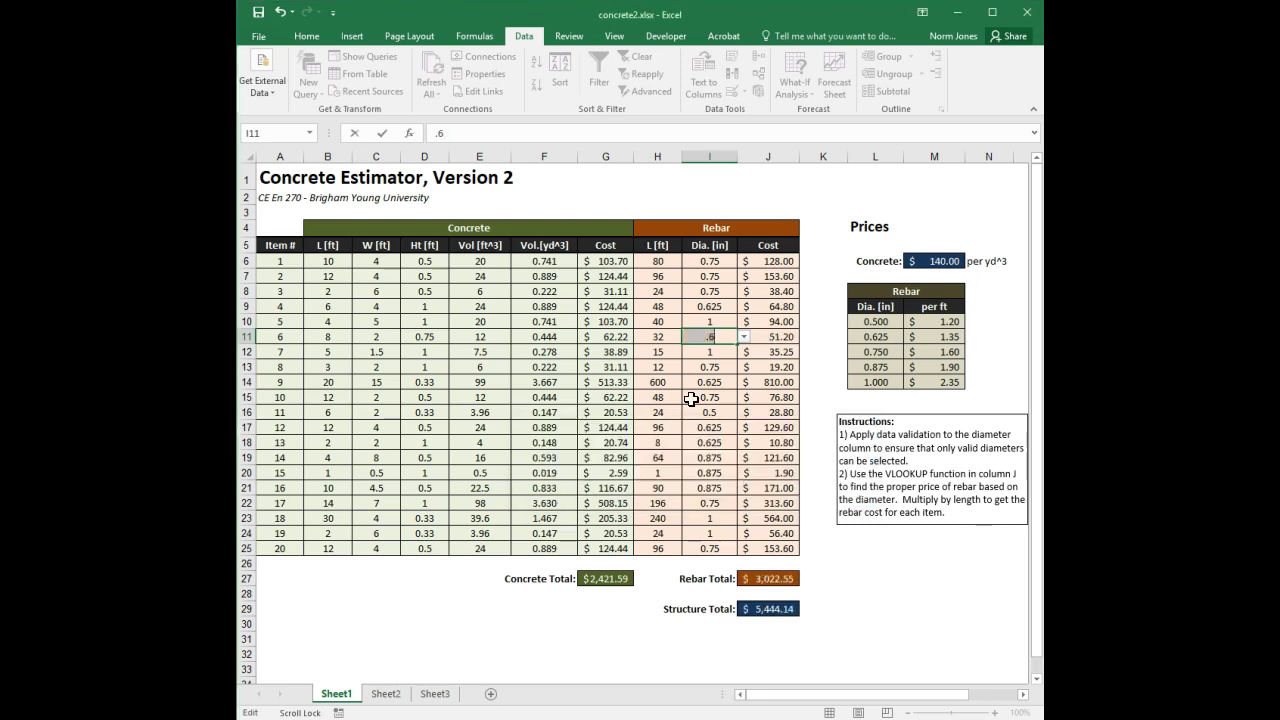
pyautogui.click(722, 355)
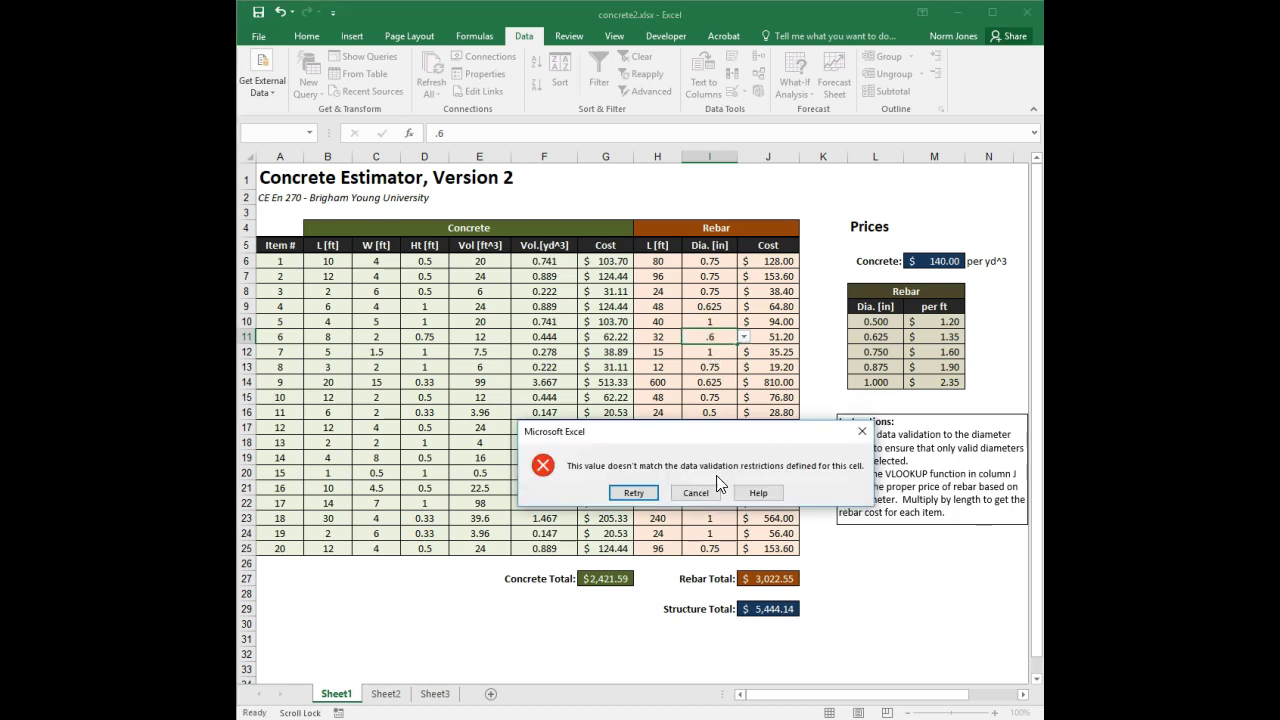
pyautogui.click(696, 492)
pyautogui.click(728, 367)
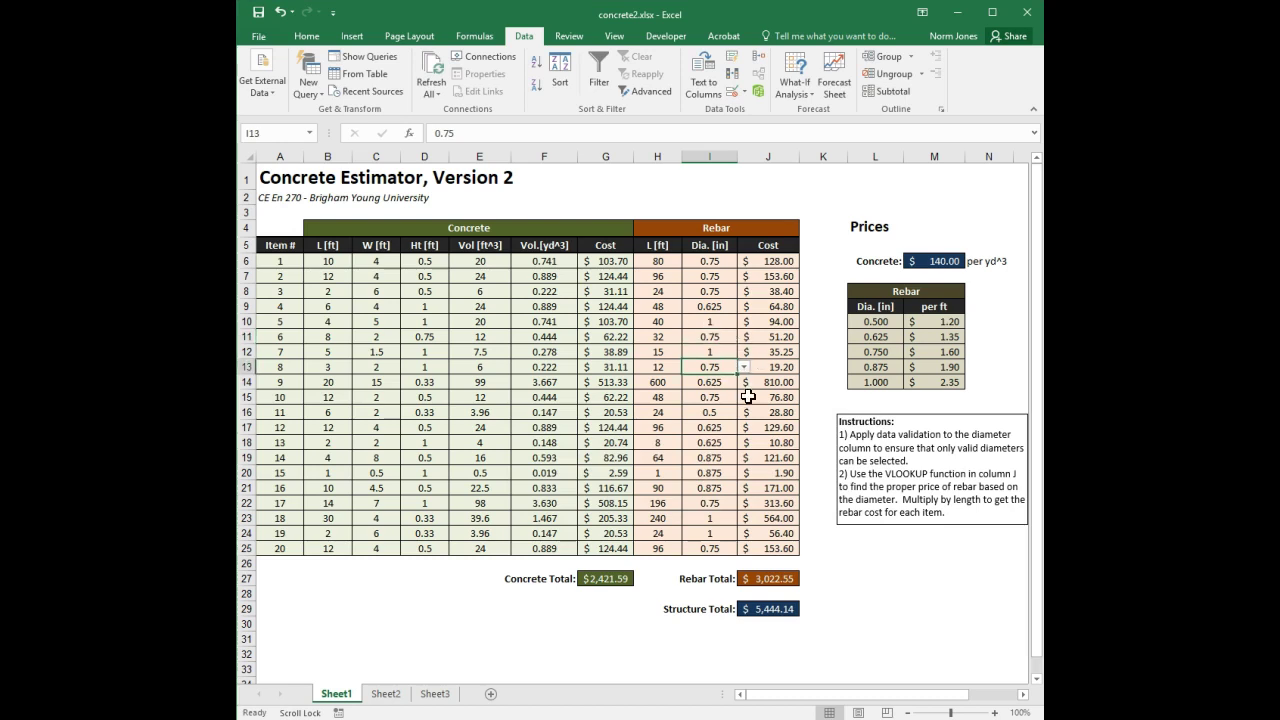
# Give the validation of I6:I25 an input message titled Warning with the text "You must input one of the diameters from the list.".
pyautogui.moveTo(722, 264); pyautogui.dragTo(716, 546)
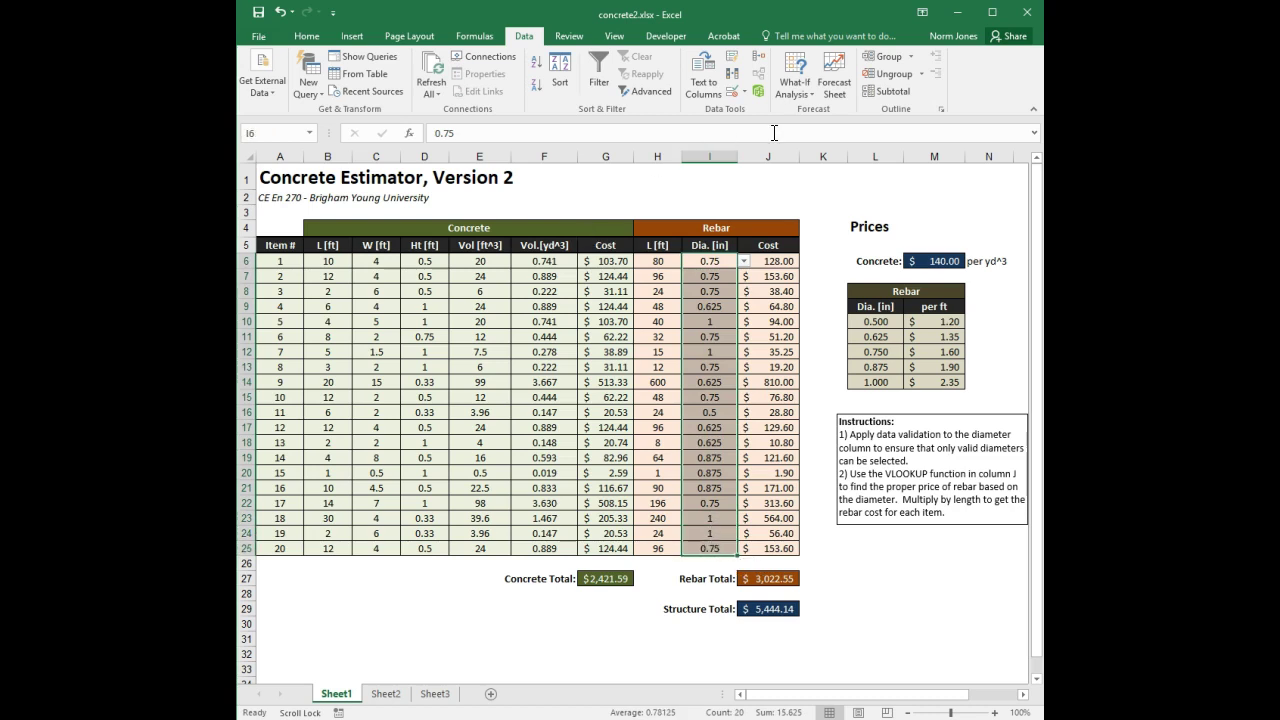
pyautogui.click(731, 92)
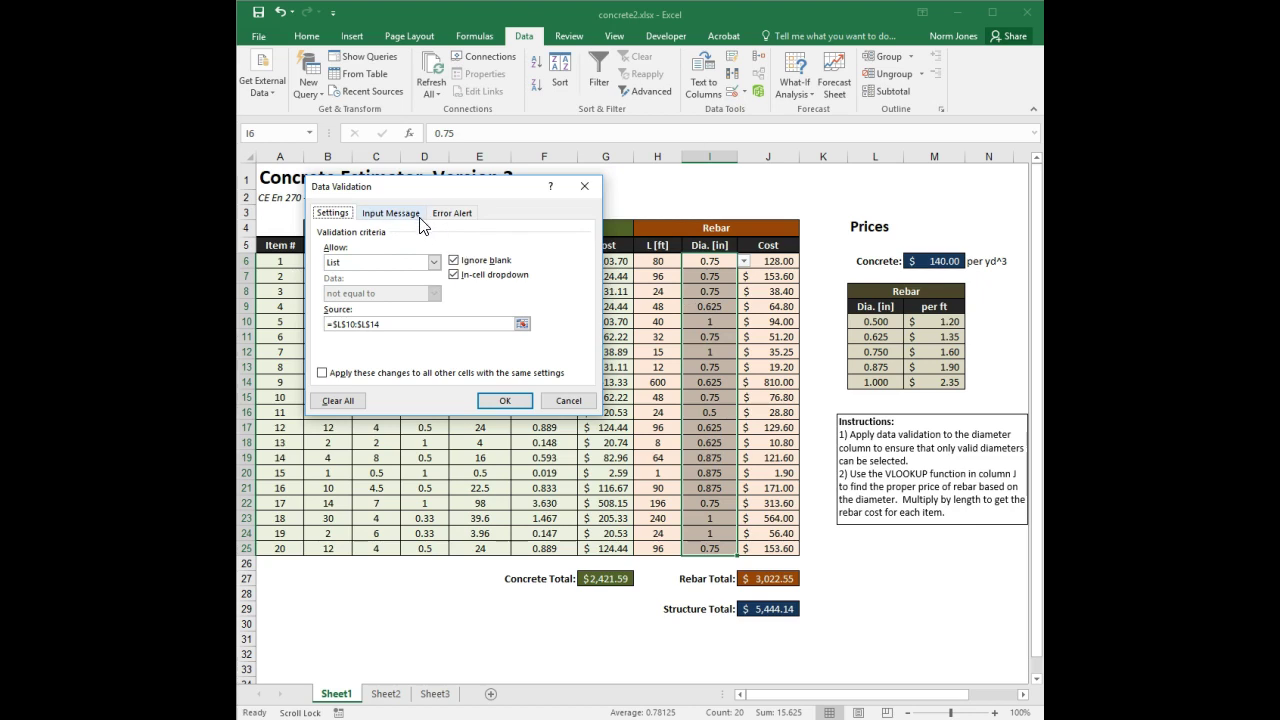
pyautogui.click(393, 214)
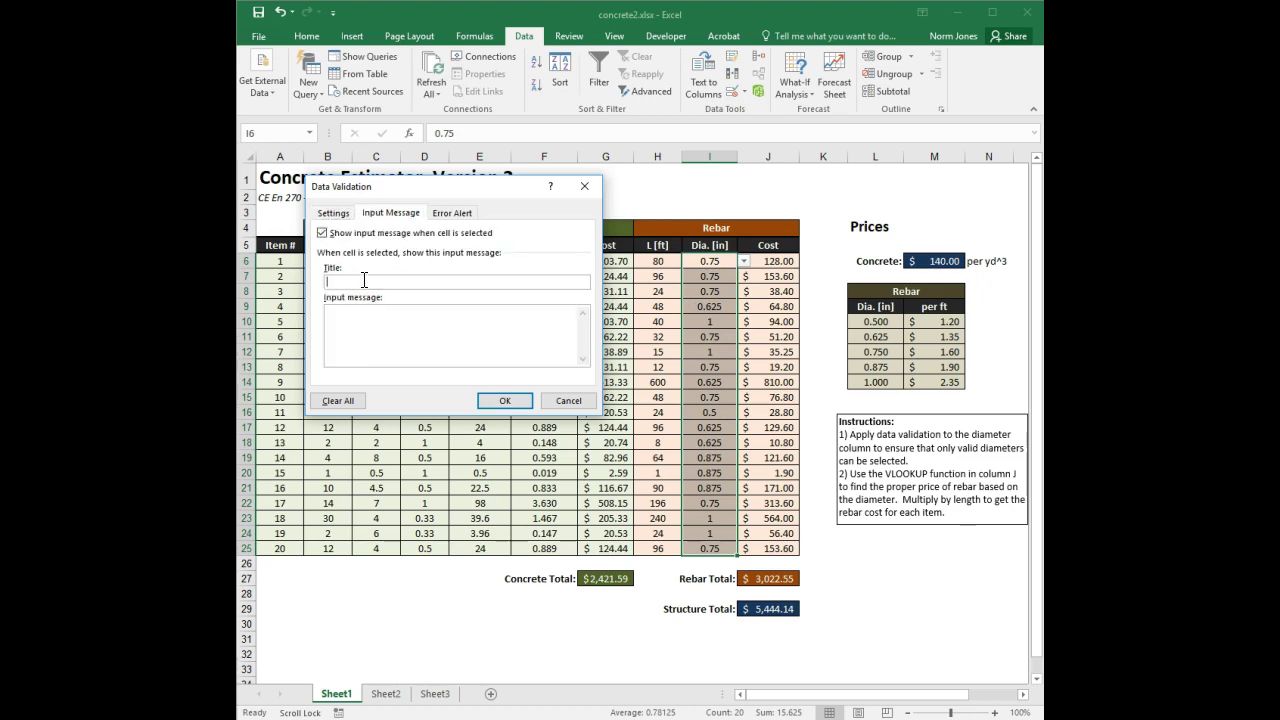
pyautogui.write('Warning')
pyautogui.press('Tab')
pyautogui.write('You must in')
pyautogui.write('put')
pyautogui.write(' one of the diam')
pyautogui.write('eter')
pyautogui.write('s shown')
pyautogui.press('BackSpace')
pyautogui.press('BackSpace')
pyautogui.press('BackSpace')
pyautogui.press('BackSpace')
pyautogui.press('BackSpace')
pyautogui.write('from h')
pyautogui.write('te')
pyautogui.press('BackSpace')
pyautogui.press('BackSpace')
pyautogui.press('BackSpace')
pyautogui.press('BackSpace')
pyautogui.write('the list')
# Change the input message title to Error.
pyautogui.doubleClick(364, 281)
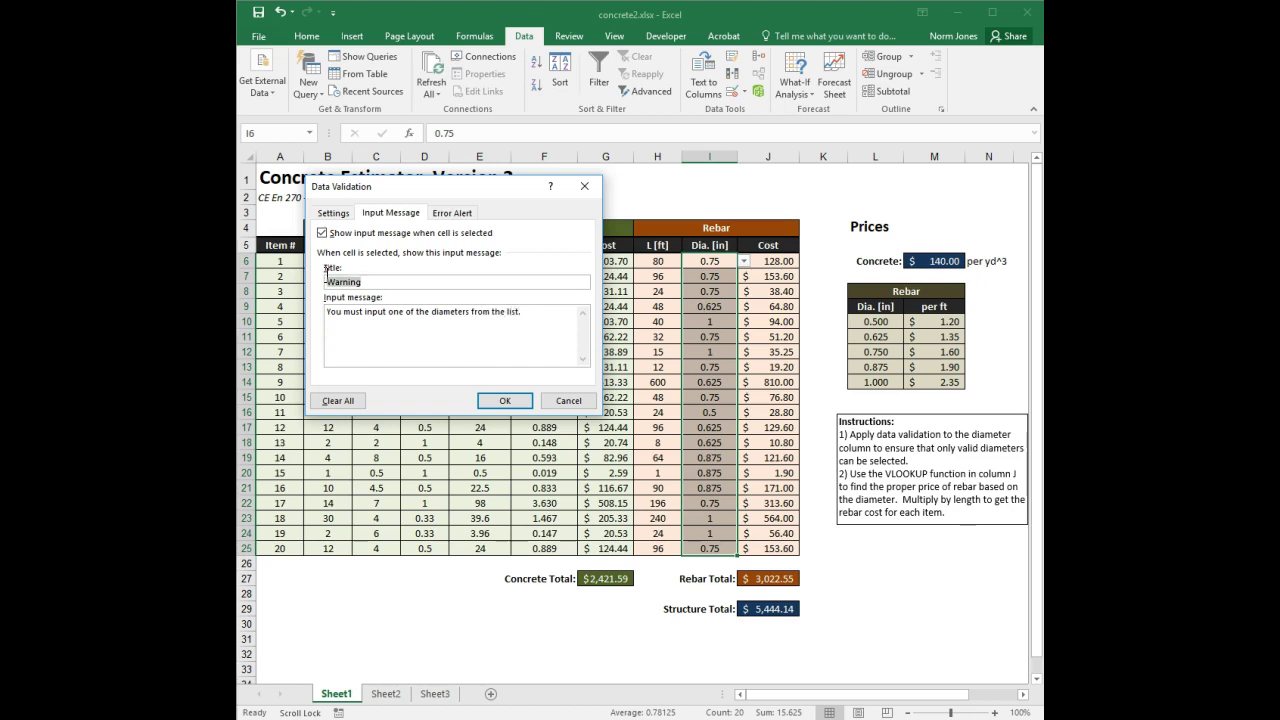
pyautogui.write('Ero')
pyautogui.press('BackSpace')
pyautogui.write('ror')
# Move the text "You must input one of the diameters from the list." from the input message to the error alert, and title the alert Error.
pyautogui.moveTo(536, 313); pyautogui.dragTo(340, 320)
pyautogui.hotkey('ctrl', 'c')
pyautogui.press('BackSpace')
pyautogui.click(450, 212)
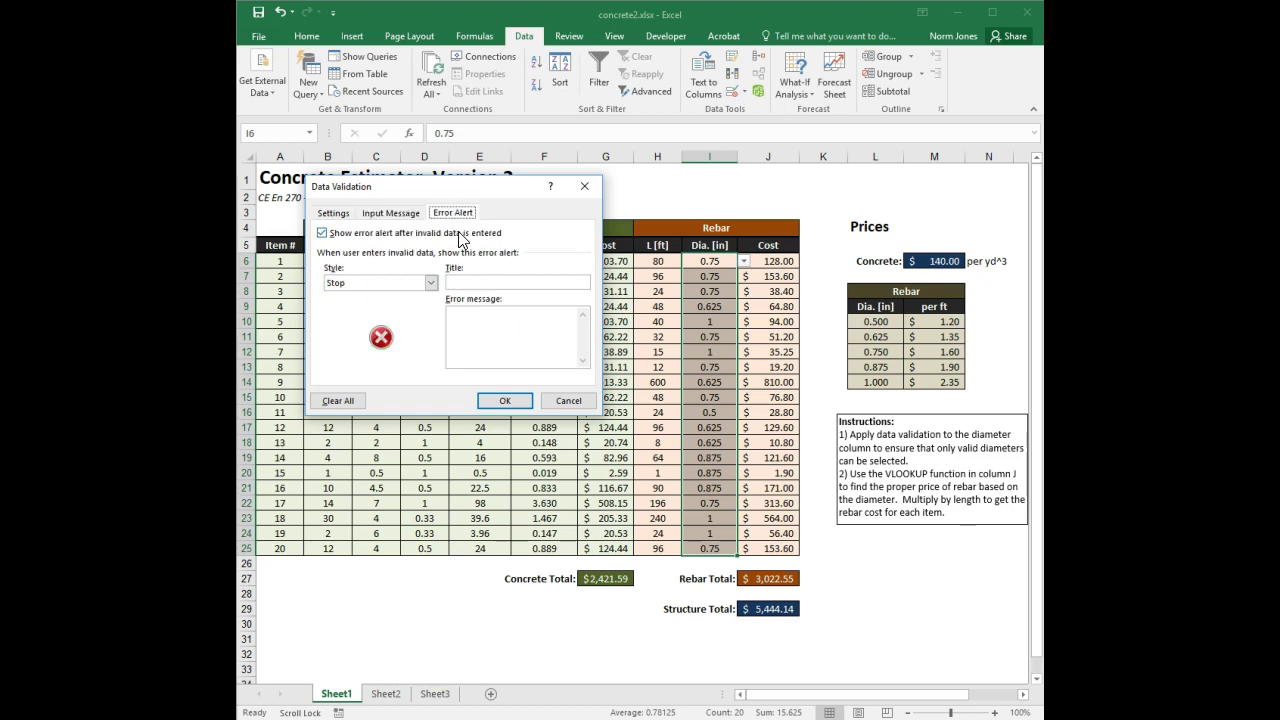
pyautogui.click(471, 323)
pyautogui.hotkey('ctrl', 'v')
pyautogui.click(469, 281)
pyautogui.write('Error')
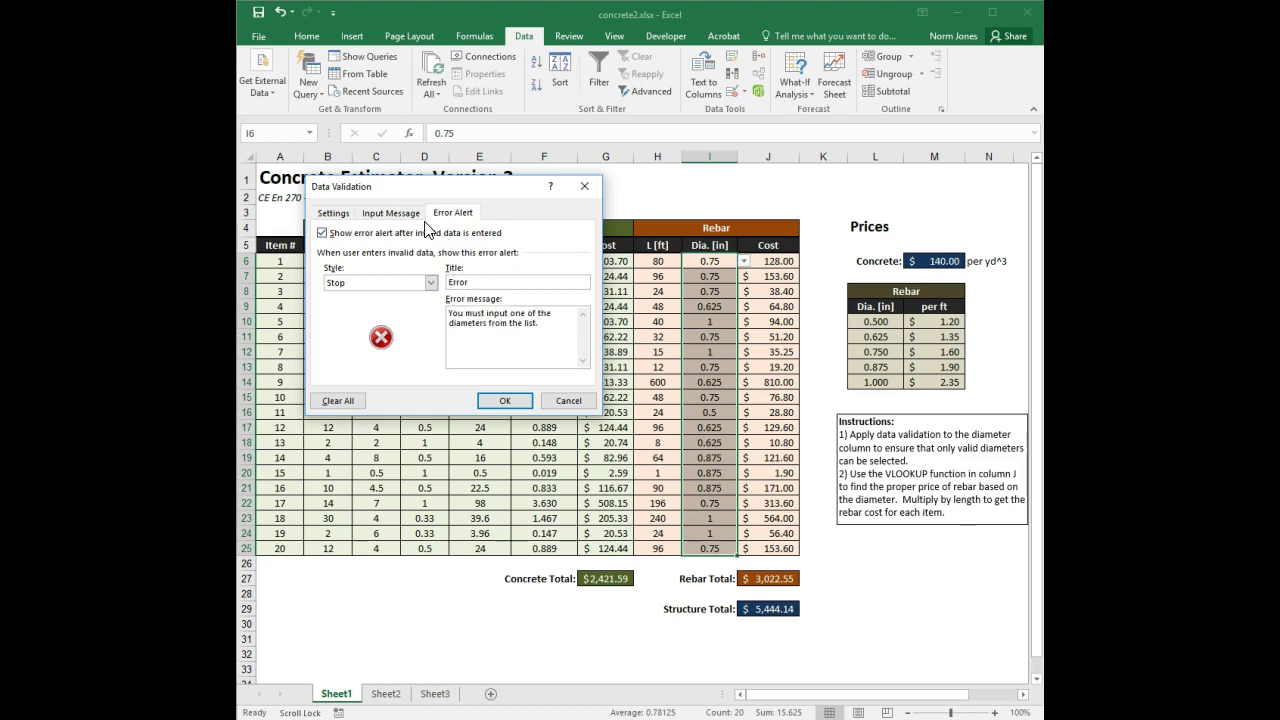
# Set the input message title to Note and its text to "Please select a legal diameter".
pyautogui.click(408, 213)
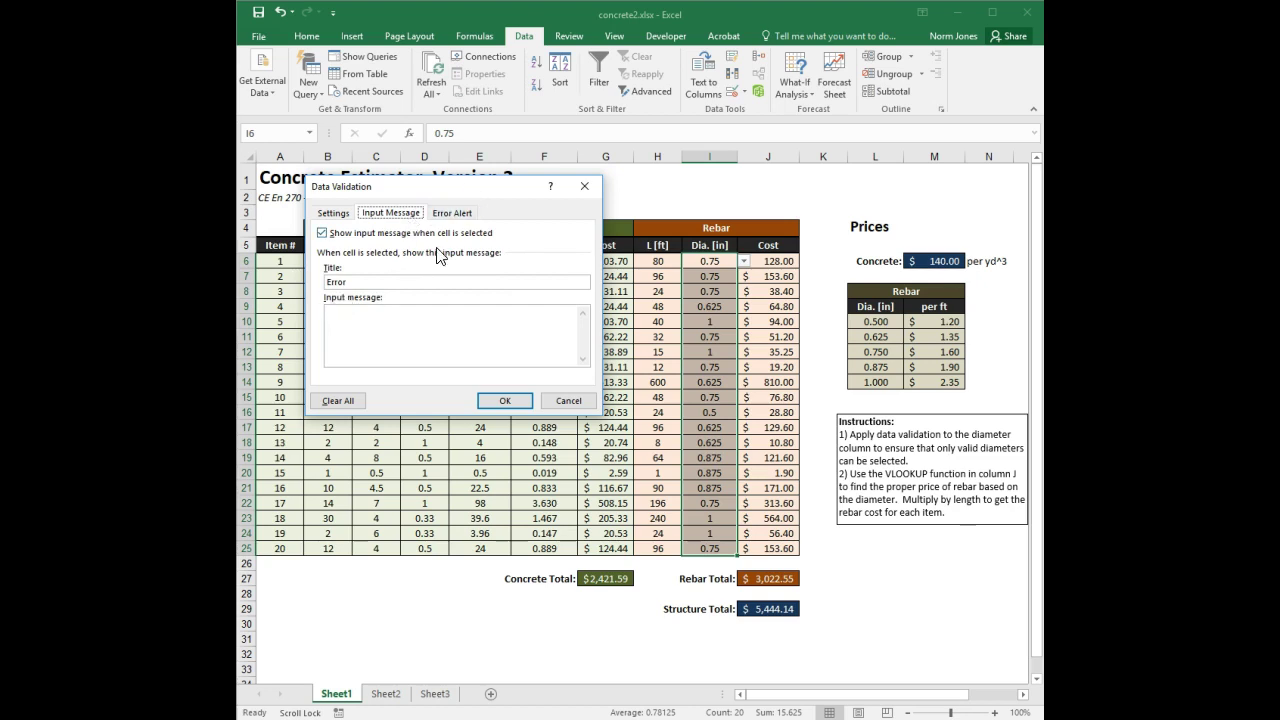
pyautogui.moveTo(378, 282); pyautogui.dragTo(314, 283)
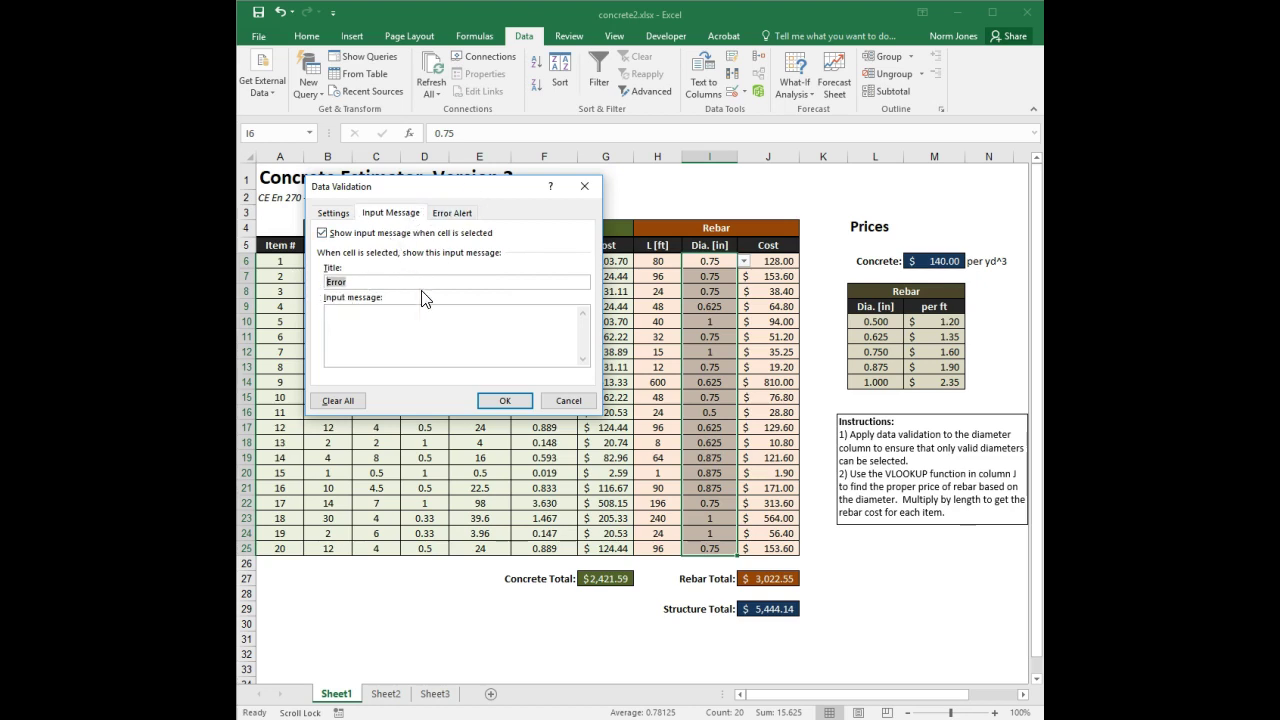
pyautogui.write('Note')
pyautogui.click(477, 333)
pyautogui.write('Please select a lege')
pyautogui.write('l diamt')
pyautogui.write('ter')
# Try the Warning and Information styles for the error alert, restore the Stop style, and apply the validation settings.
pyautogui.click(450, 214)
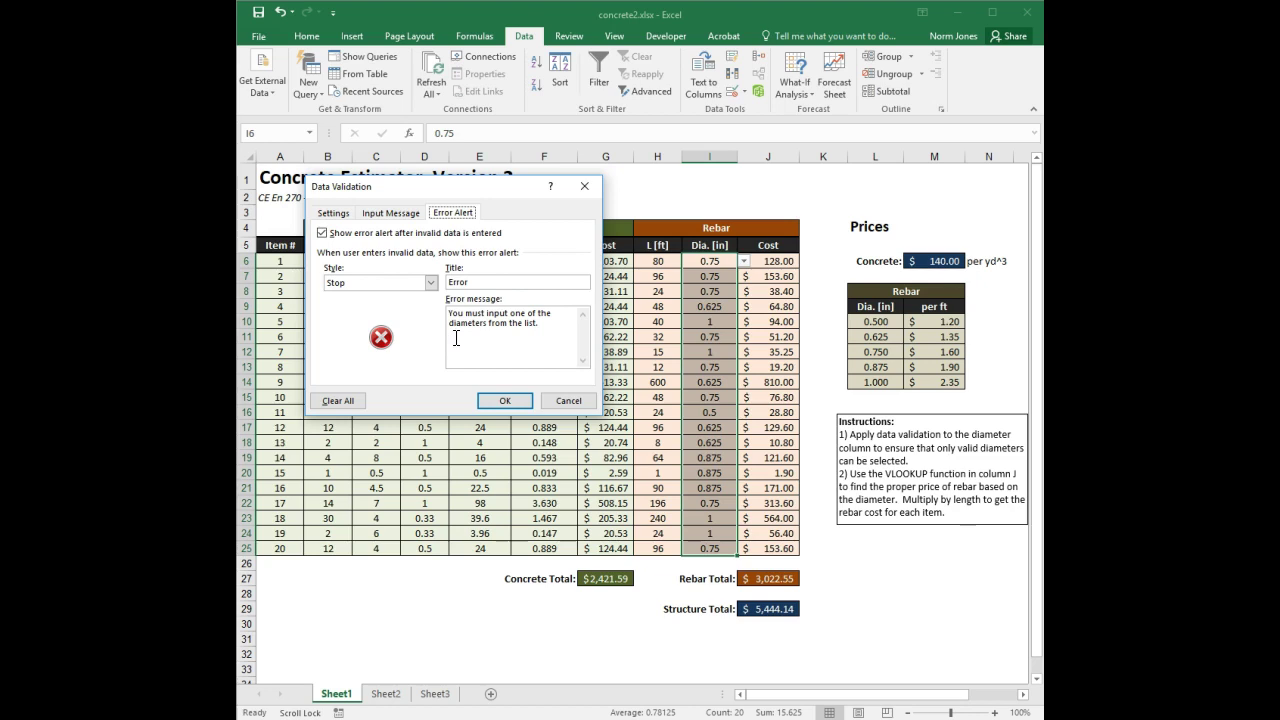
pyautogui.click(430, 284)
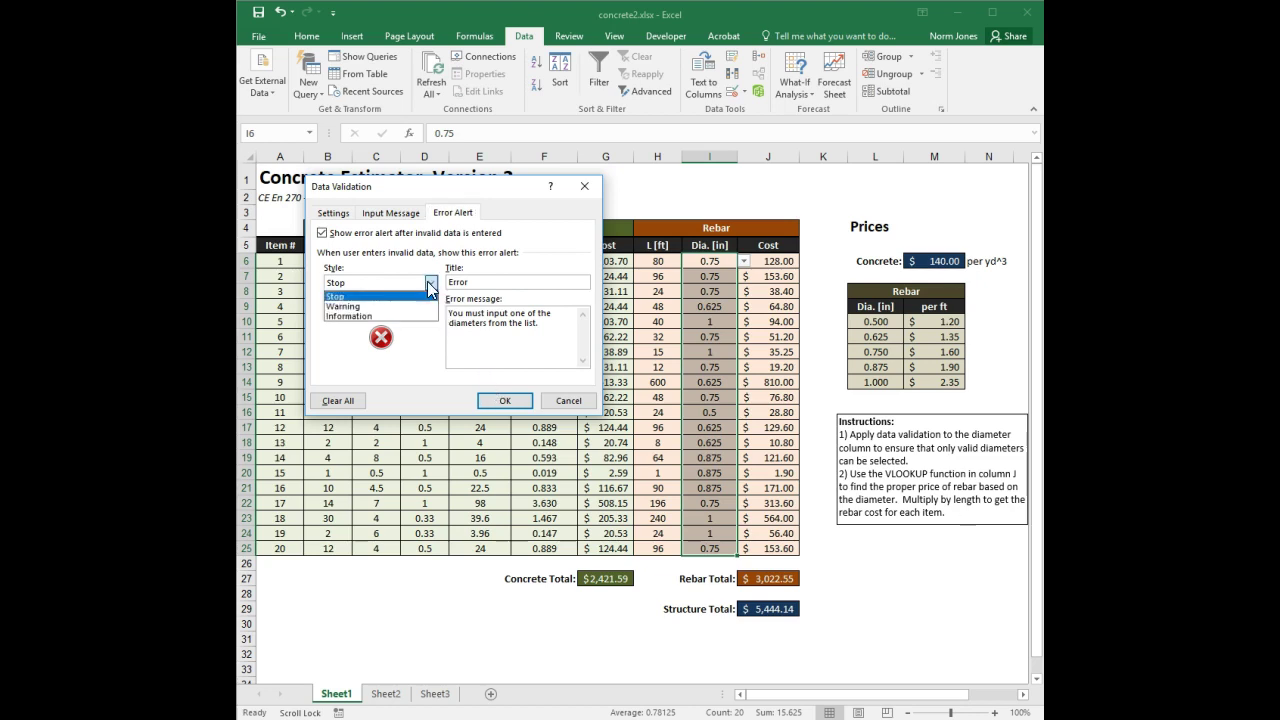
pyautogui.click(364, 306)
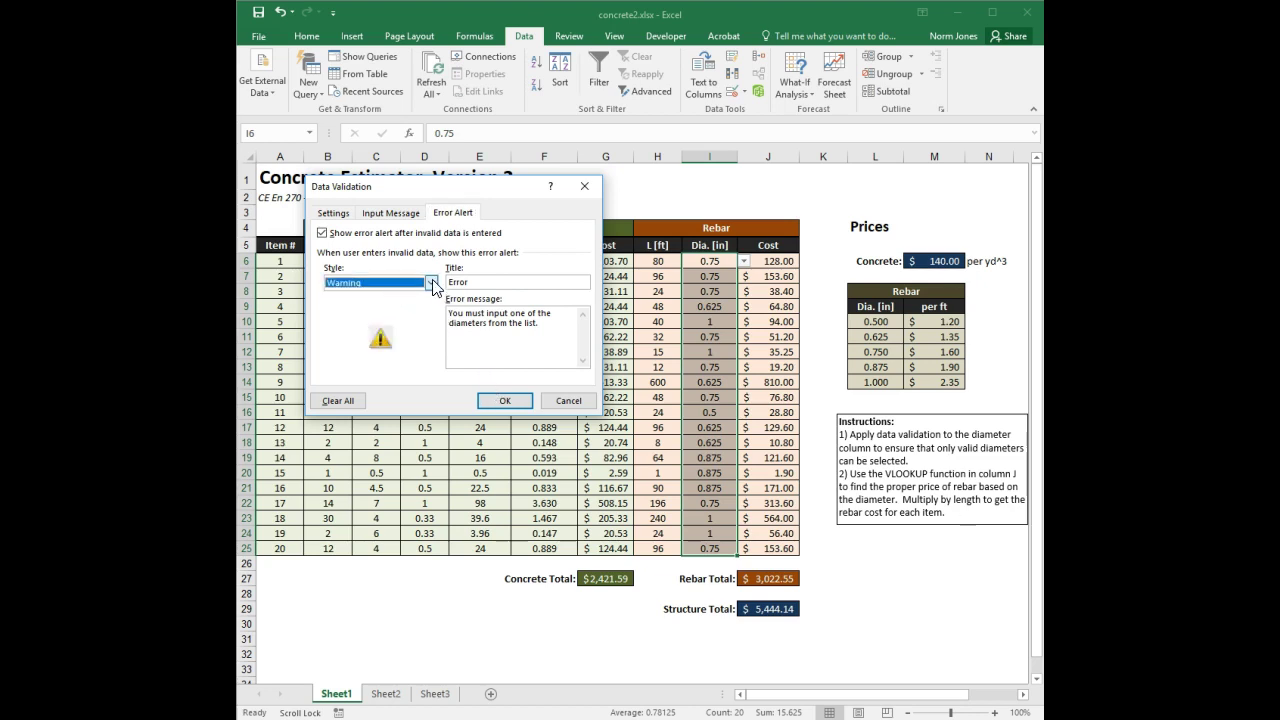
pyautogui.click(432, 285)
pyautogui.click(386, 318)
pyautogui.click(430, 284)
pyautogui.click(364, 298)
pyautogui.click(506, 404)
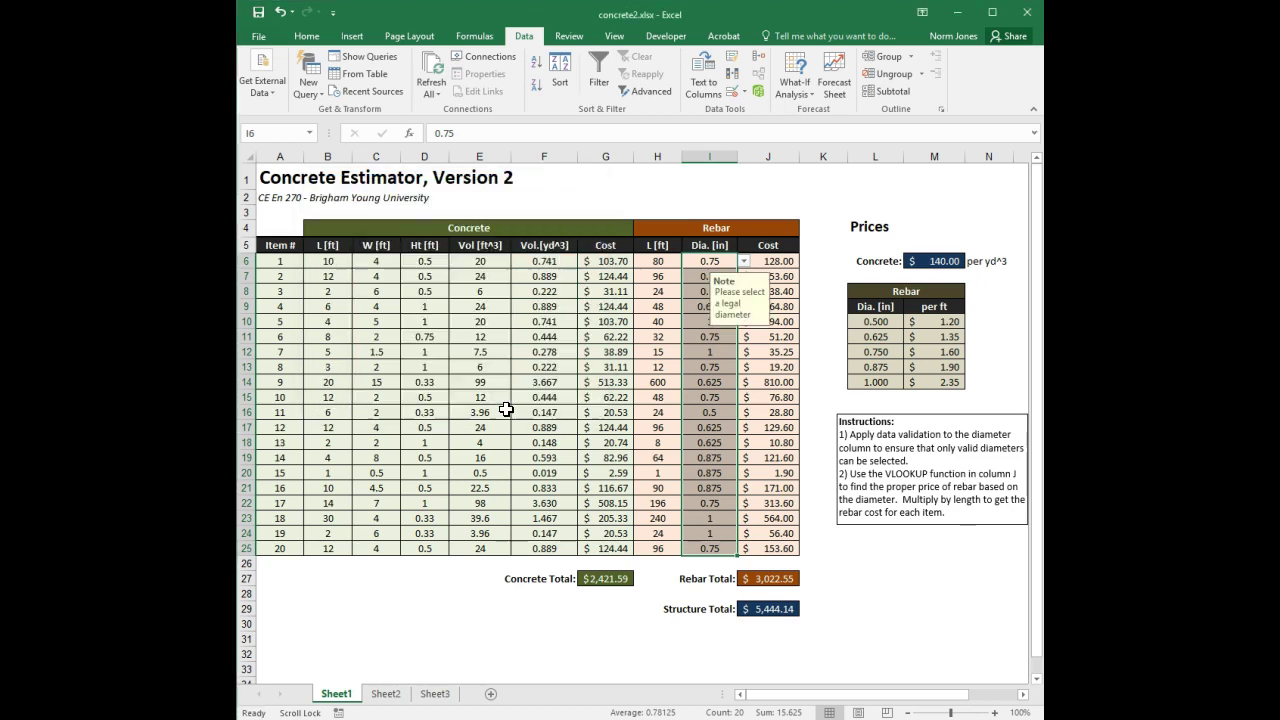
# Test the custom input message and error alert by trying the diameter .6 in I11, and discard the entry.
pyautogui.click(713, 336)
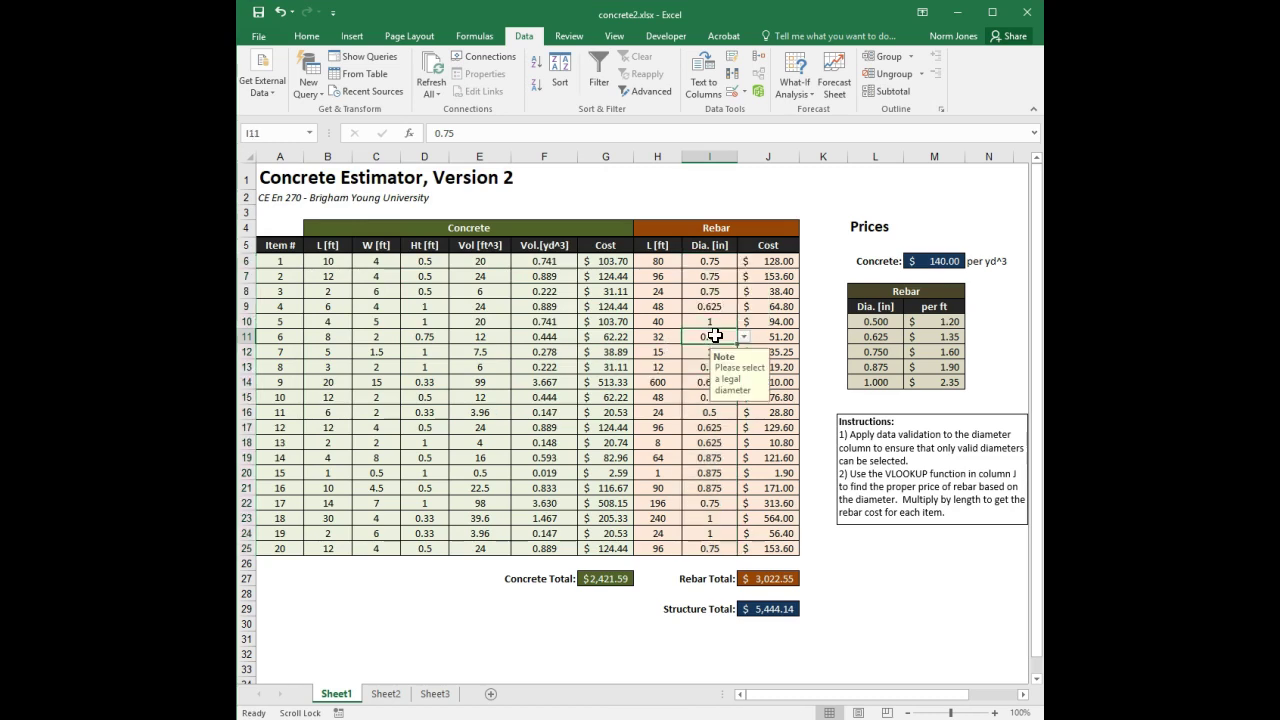
pyautogui.scroll(-2, 715, 335)
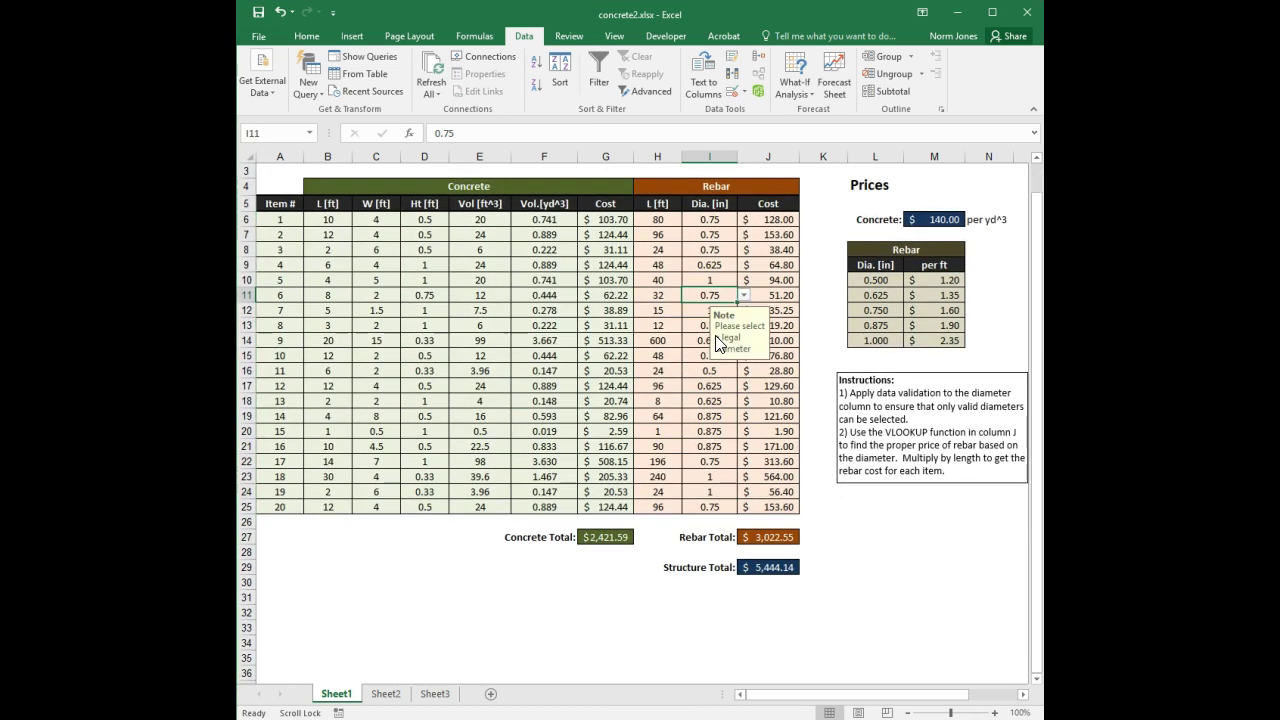
pyautogui.scroll(-1, 718, 343)
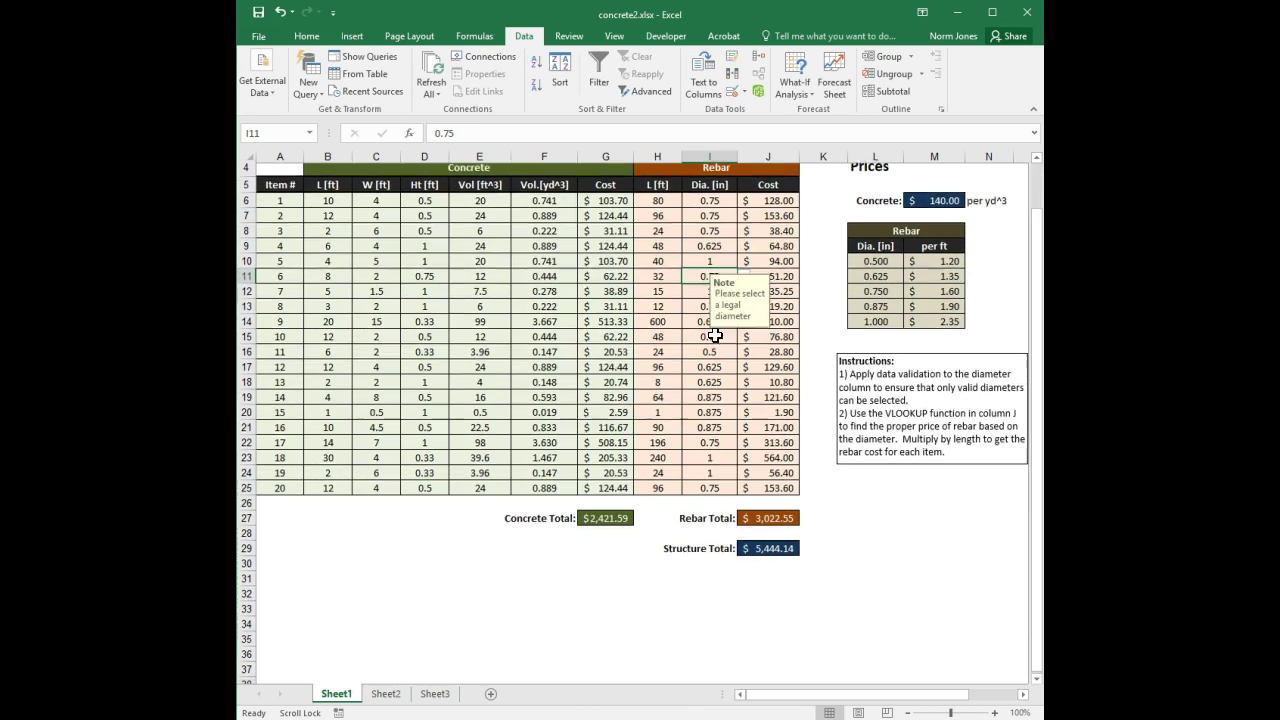
pyautogui.scroll(-1, 716, 343)
pyautogui.scroll(-2, 714, 336)
pyautogui.scroll(6, 715, 335)
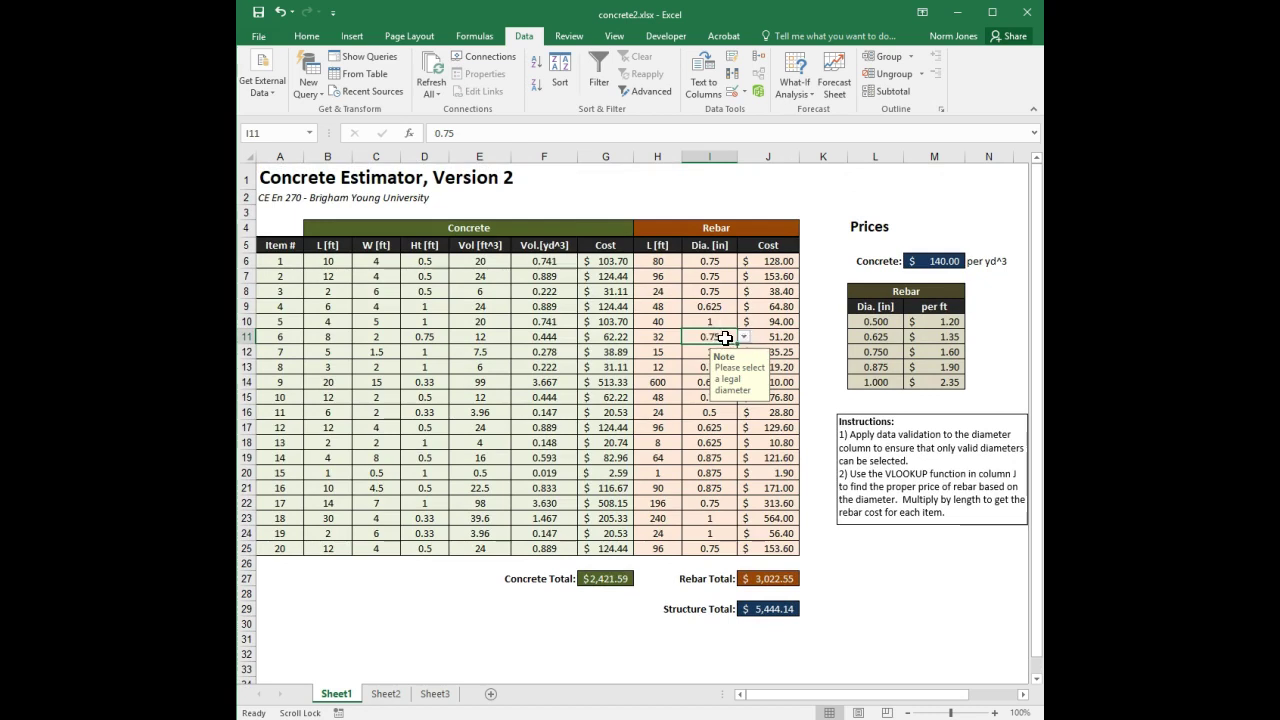
pyautogui.write('6')
pyautogui.press('BackSpace')
pyautogui.write('.')
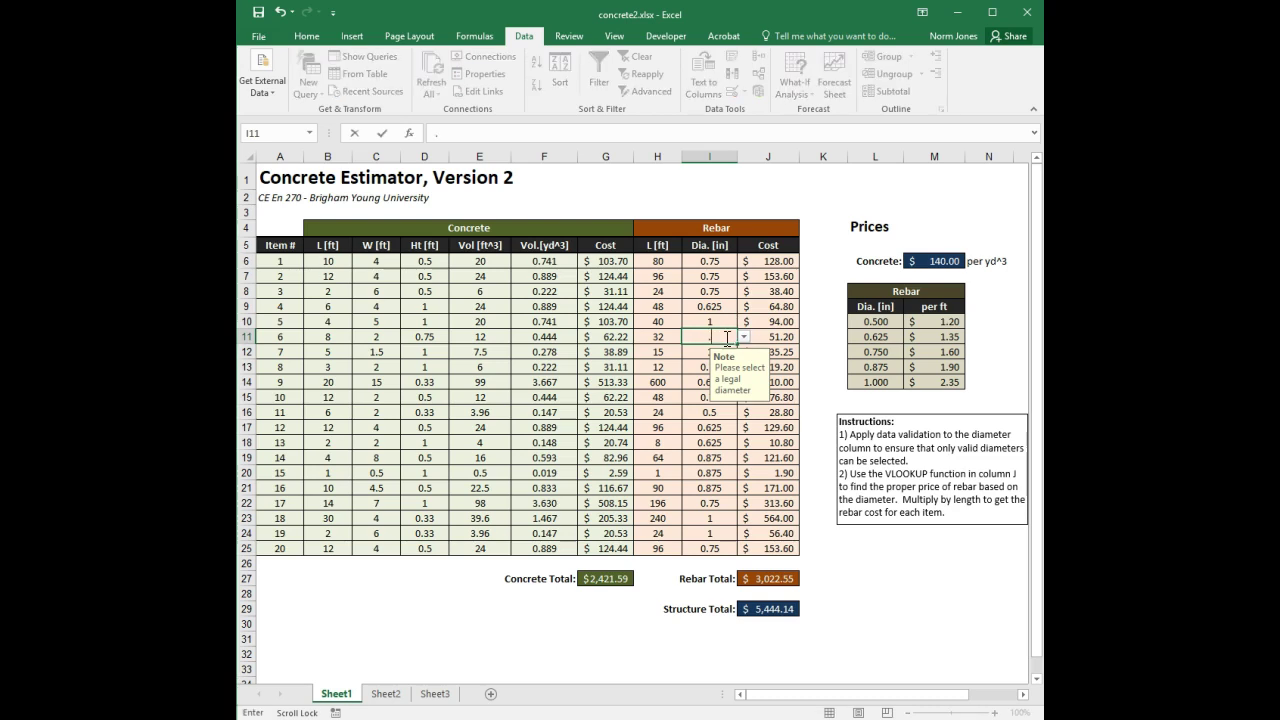
pyautogui.write('6')
pyautogui.press('Return')
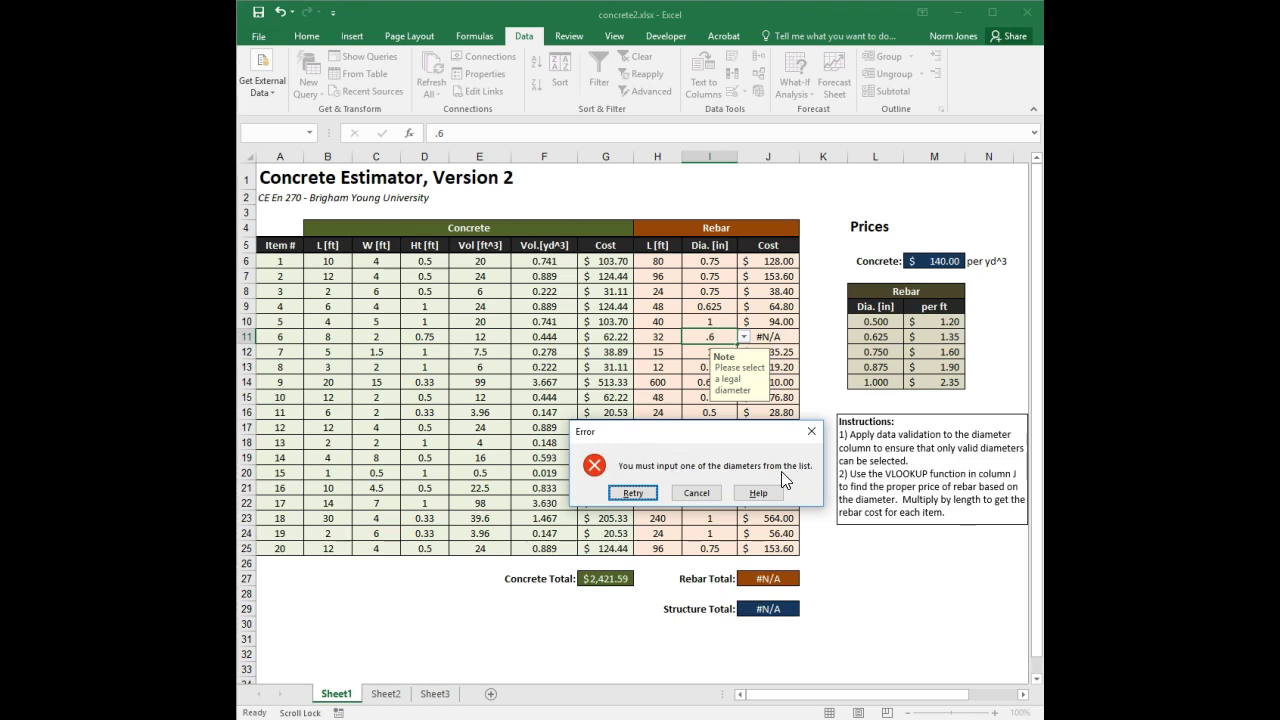
pyautogui.click(638, 493)
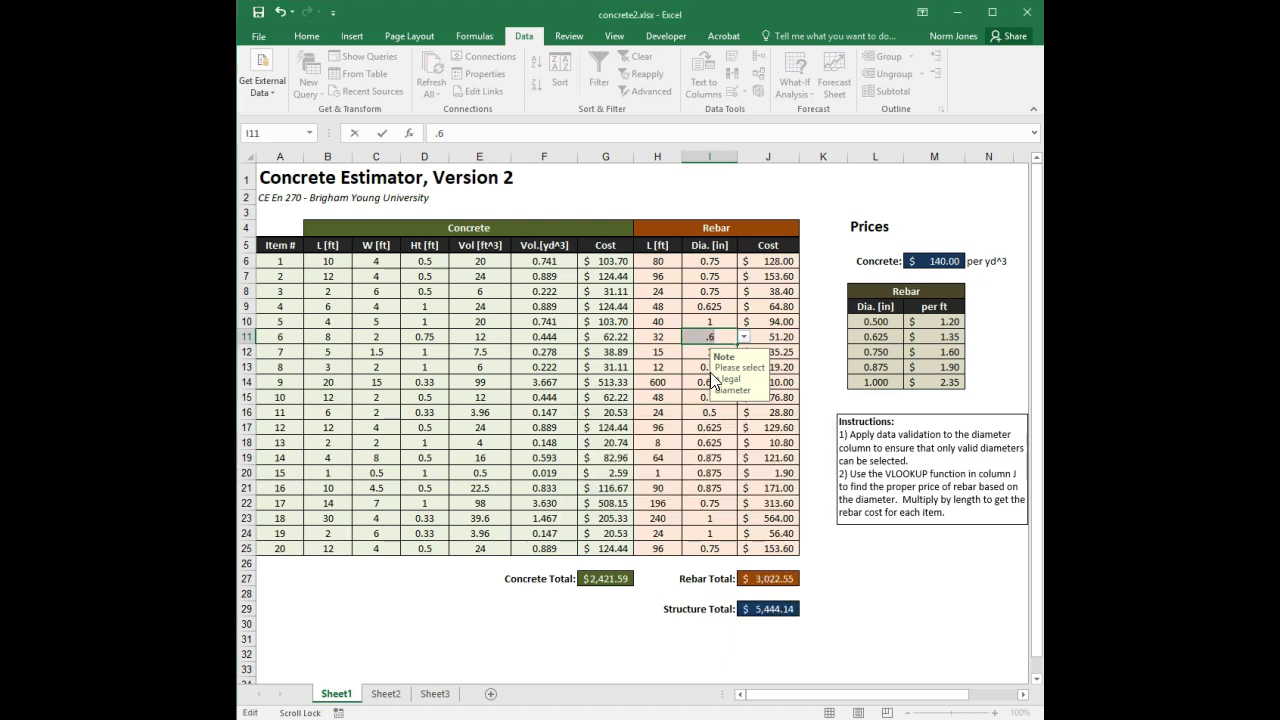
pyautogui.press('Escape')
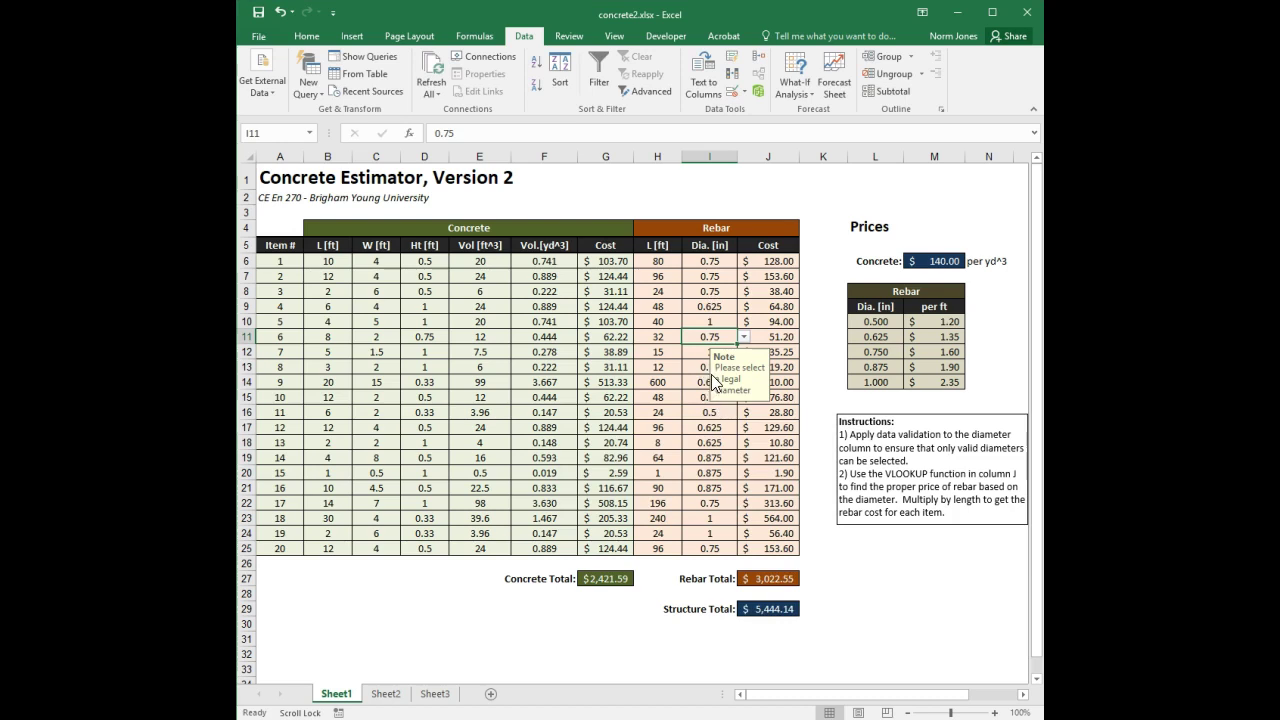
# Remove the input message title and text from the validation of I6:I25, and apply the change.
pyautogui.moveTo(720, 262); pyautogui.dragTo(724, 548)
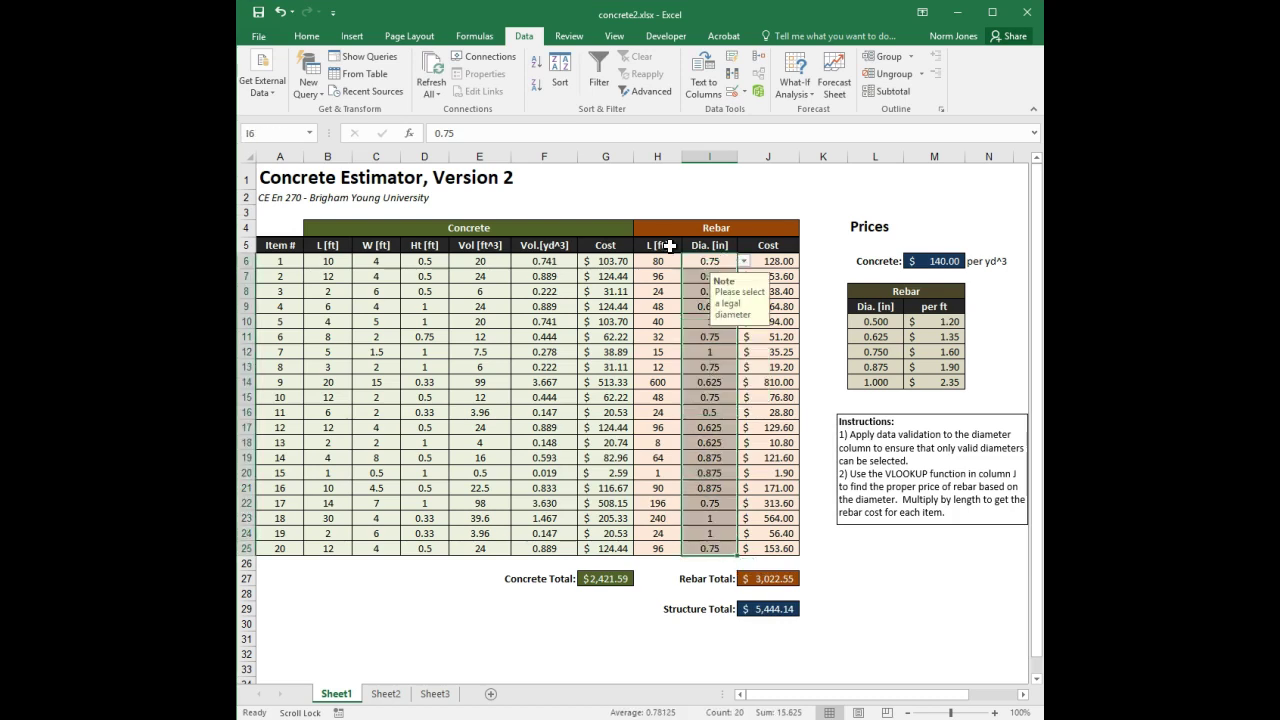
pyautogui.click(737, 91)
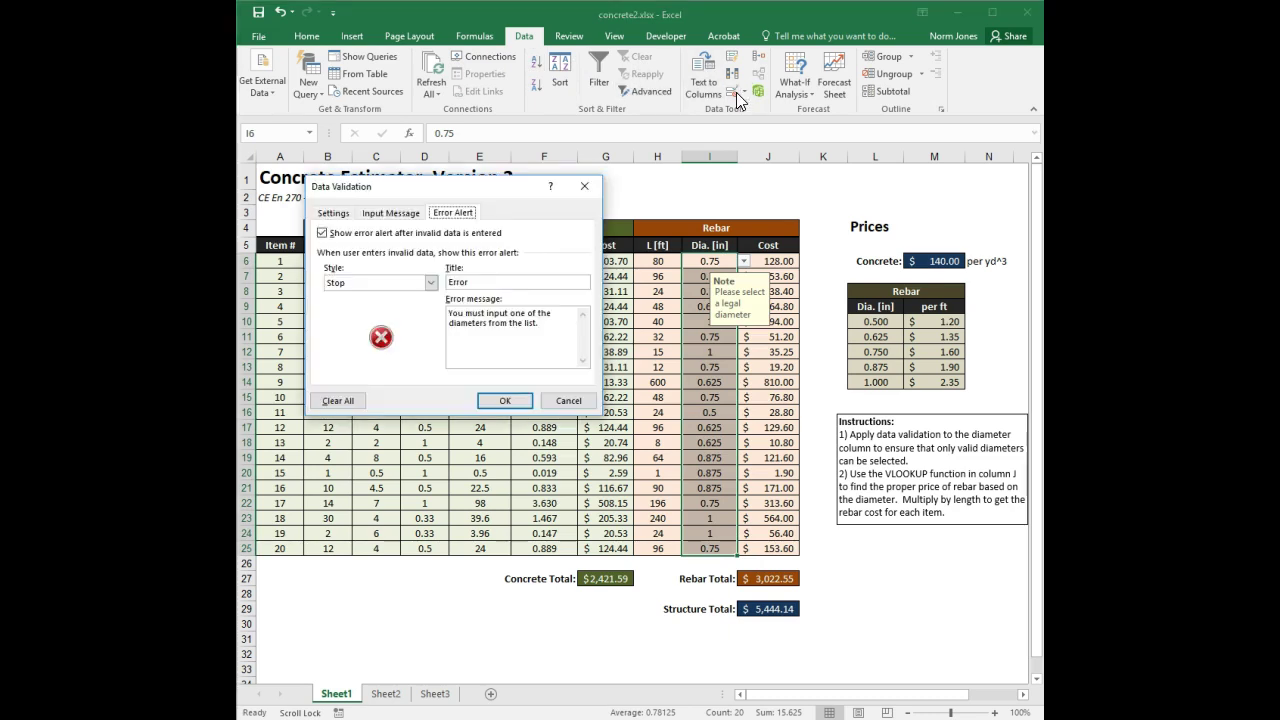
pyautogui.click(414, 214)
pyautogui.moveTo(376, 283); pyautogui.dragTo(312, 286)
pyautogui.press('Delete')
pyautogui.moveTo(443, 321); pyautogui.dragTo(294, 312)
pyautogui.press('Delete')
pyautogui.click(505, 400)
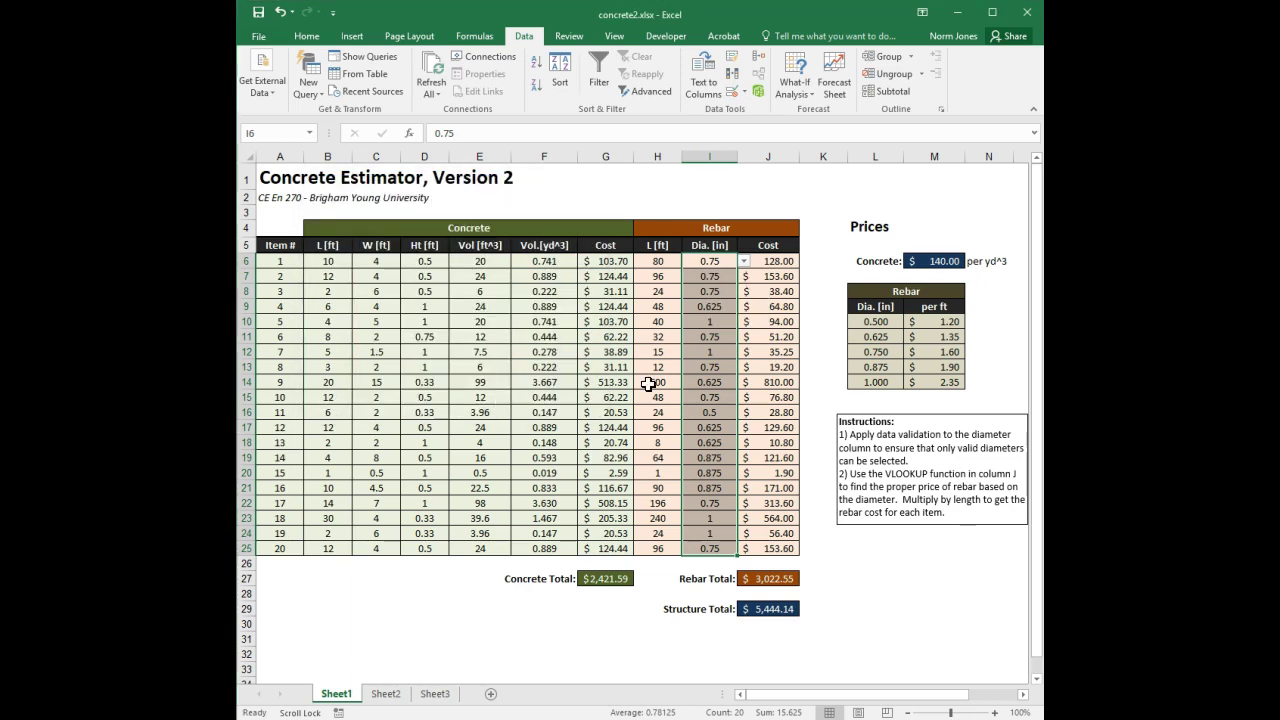
# Choose the rebar diameter 0.750 for item 5 in I10 from its validation list.
pyautogui.click(729, 322)
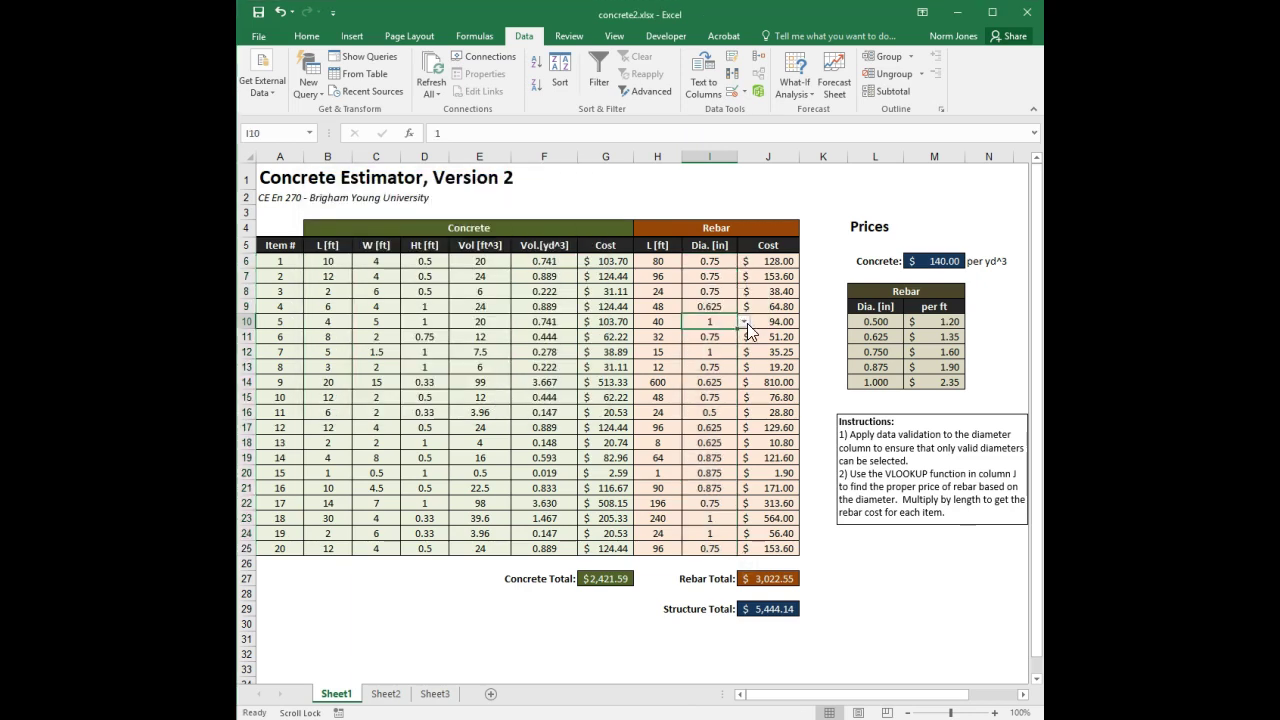
pyautogui.click(743, 322)
pyautogui.click(735, 354)
# Try to enter the unlisted diameter .3 for item 5 in I10, and cancel the entry.
pyautogui.write('.3')
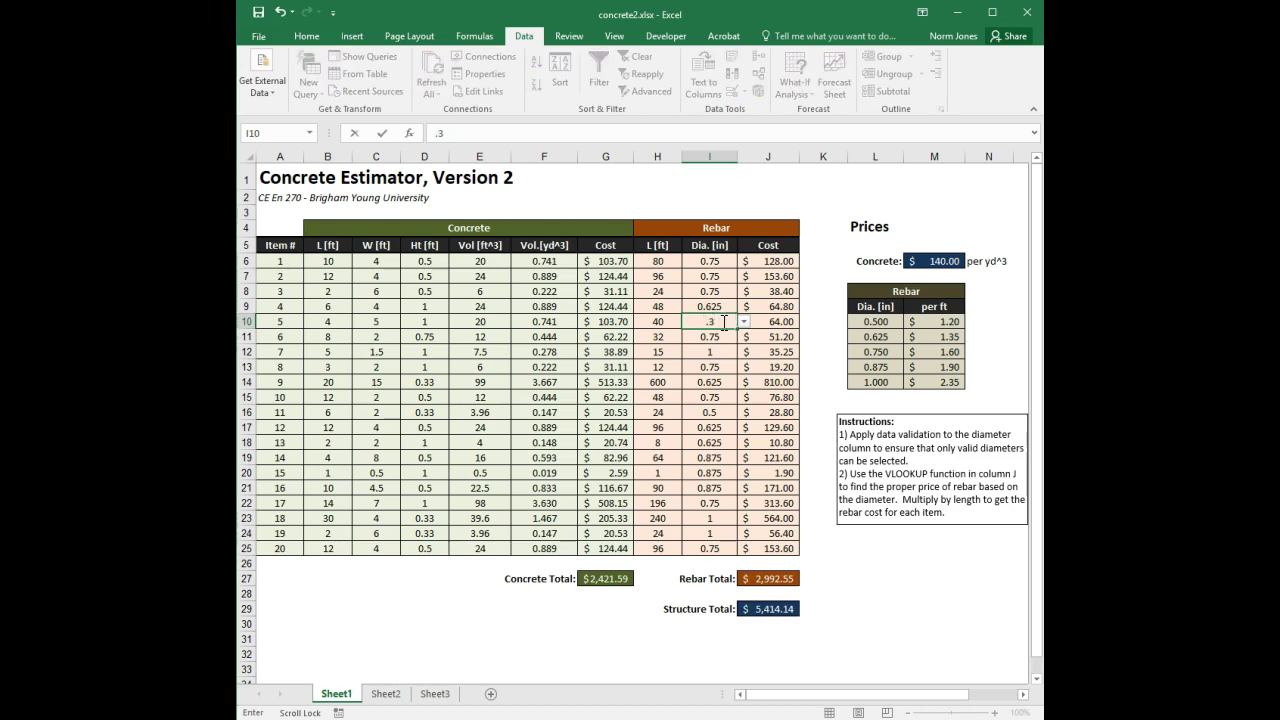
pyautogui.press('Return')
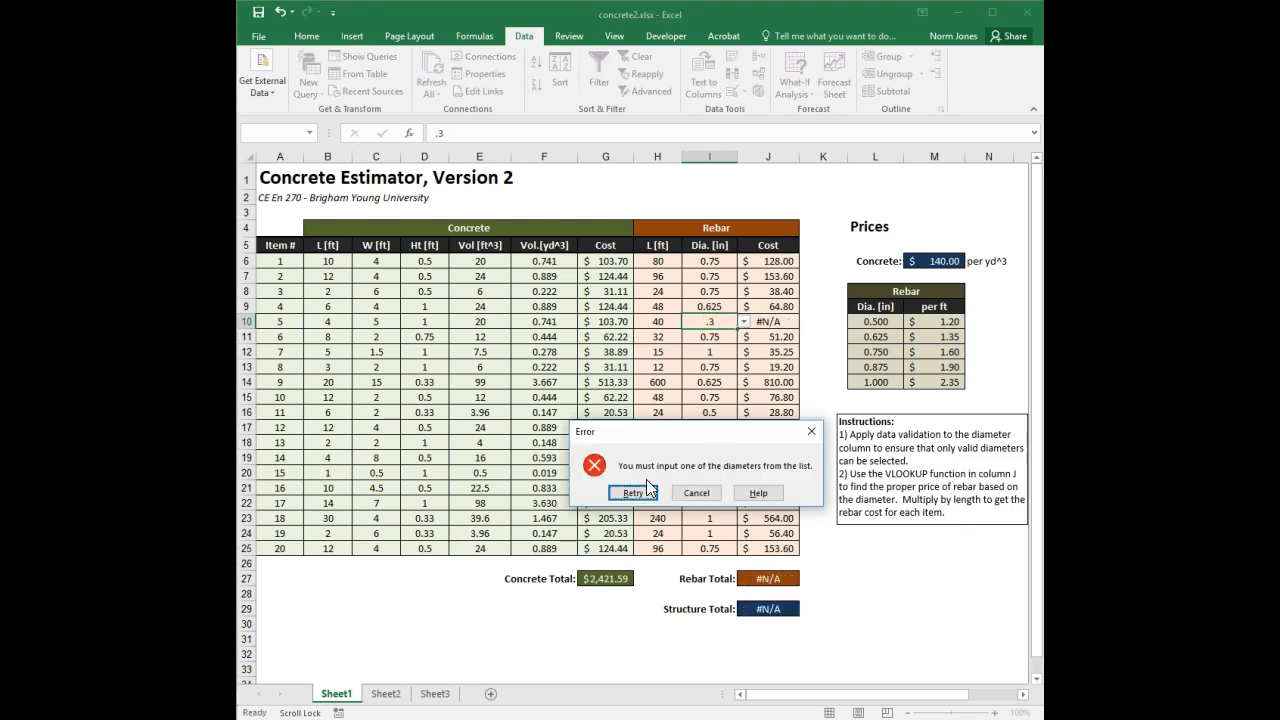
pyautogui.click(684, 494)
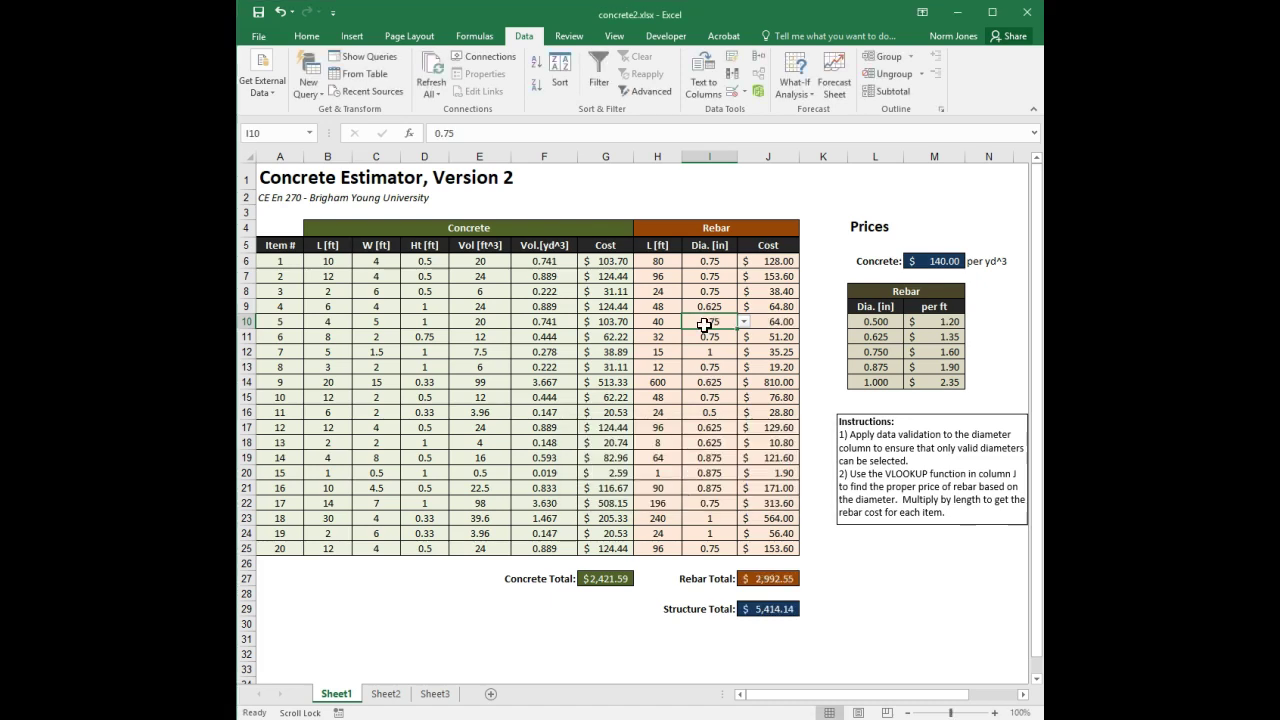
# Change the error alert style of the data validation on I6:I25 to Warning, and apply the change.
pyautogui.moveTo(712, 268); pyautogui.dragTo(731, 557)
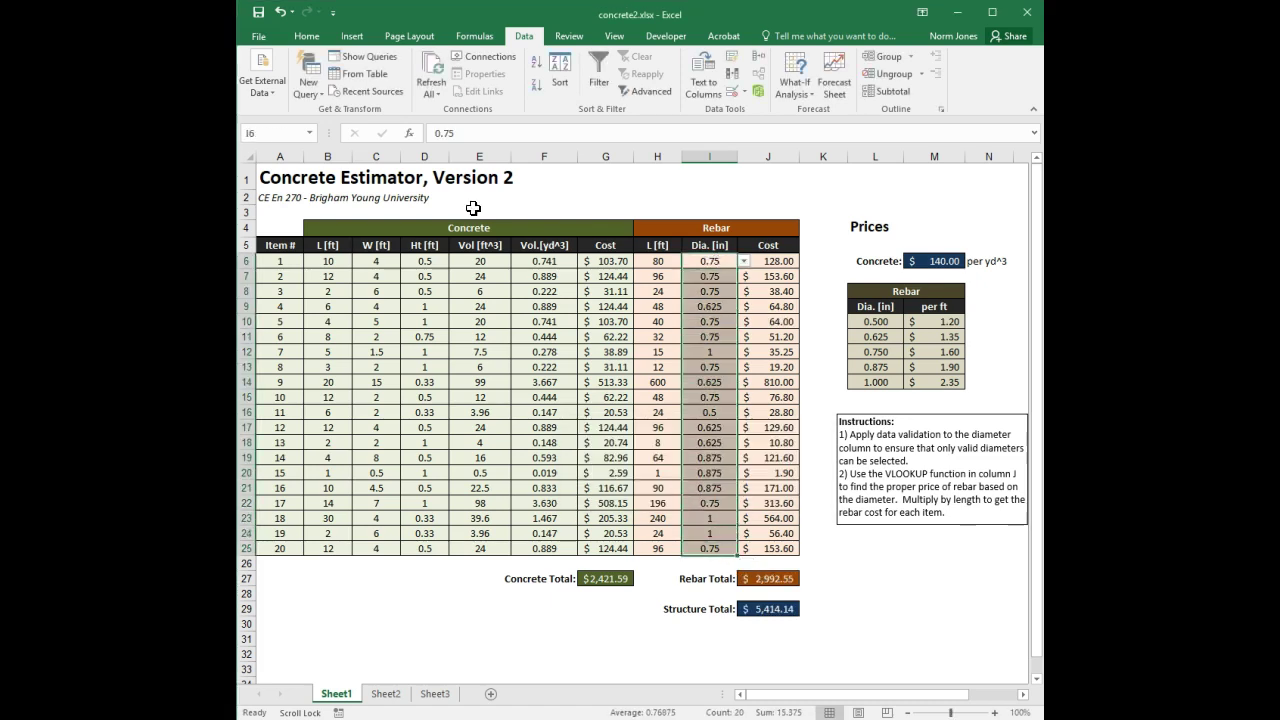
pyautogui.click(729, 88)
pyautogui.click(470, 213)
pyautogui.click(430, 283)
pyautogui.click(378, 309)
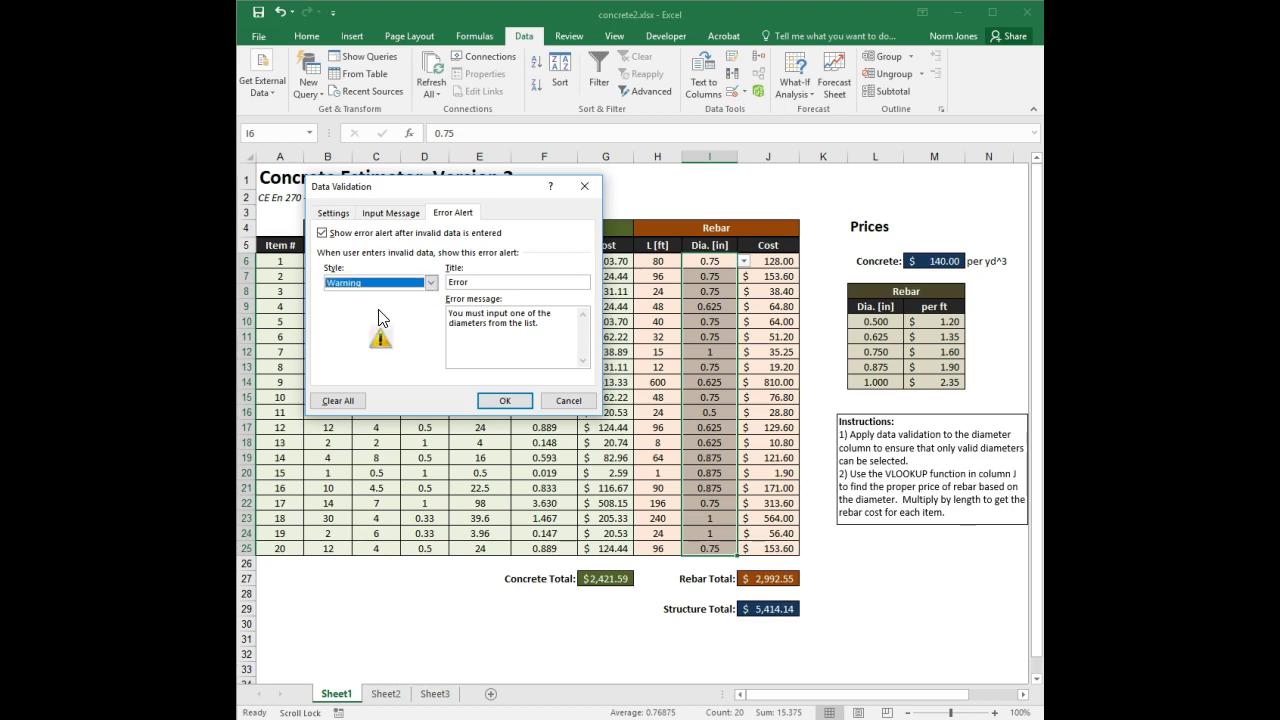
pyautogui.click(507, 400)
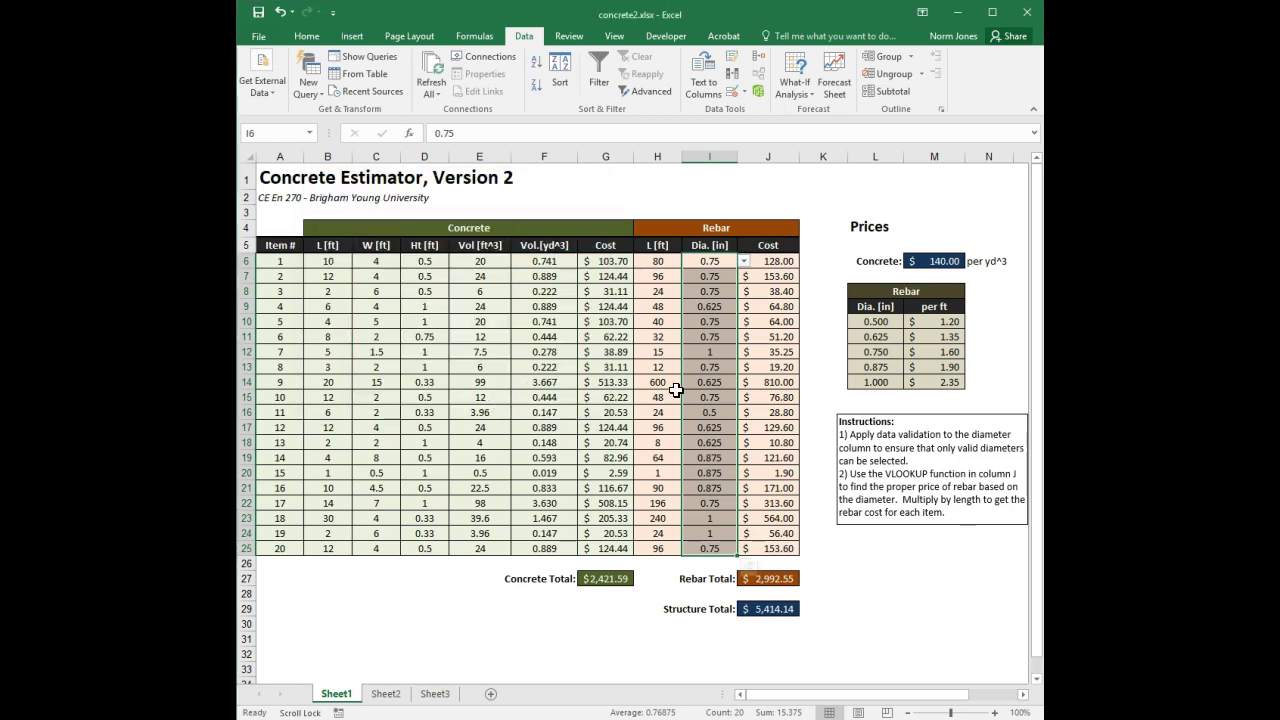
# Test the warning alert by trying the unlisted diameter .3 for item 8 in I13, and discard the entry.
pyautogui.click(699, 368)
pyautogui.write('.3')
pyautogui.press('Return')
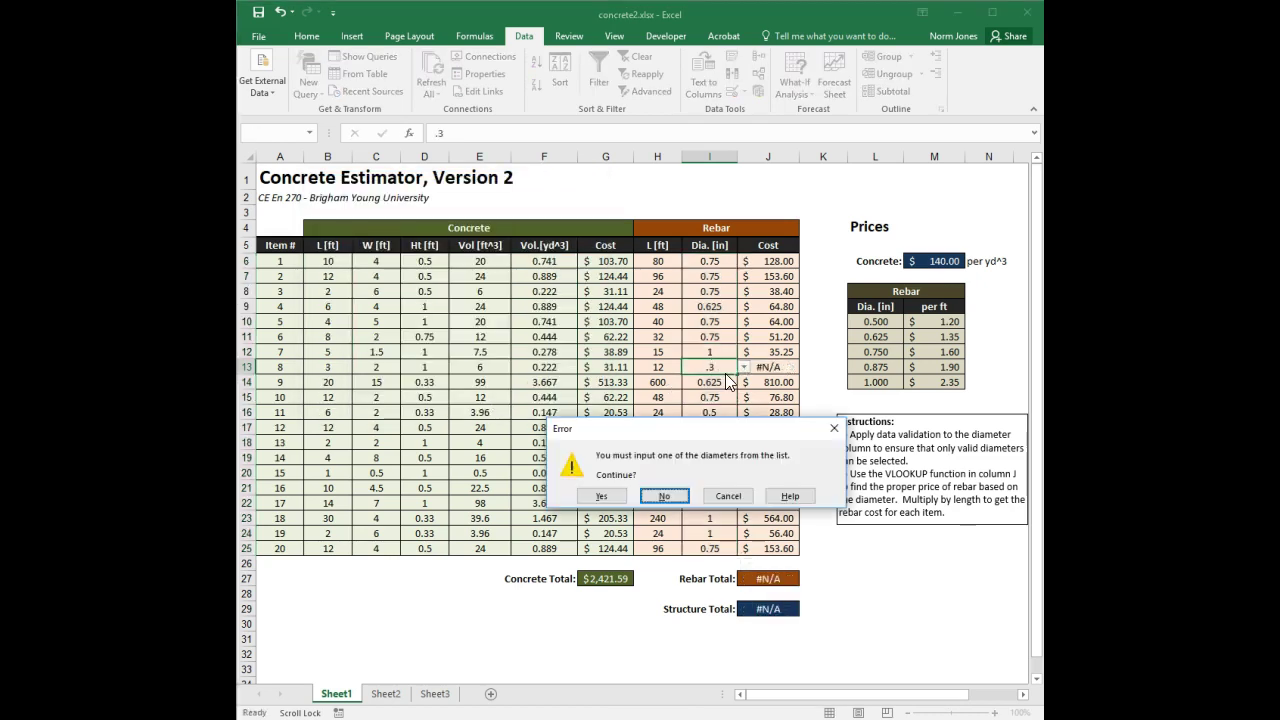
pyautogui.click(681, 496)
pyautogui.click(730, 428)
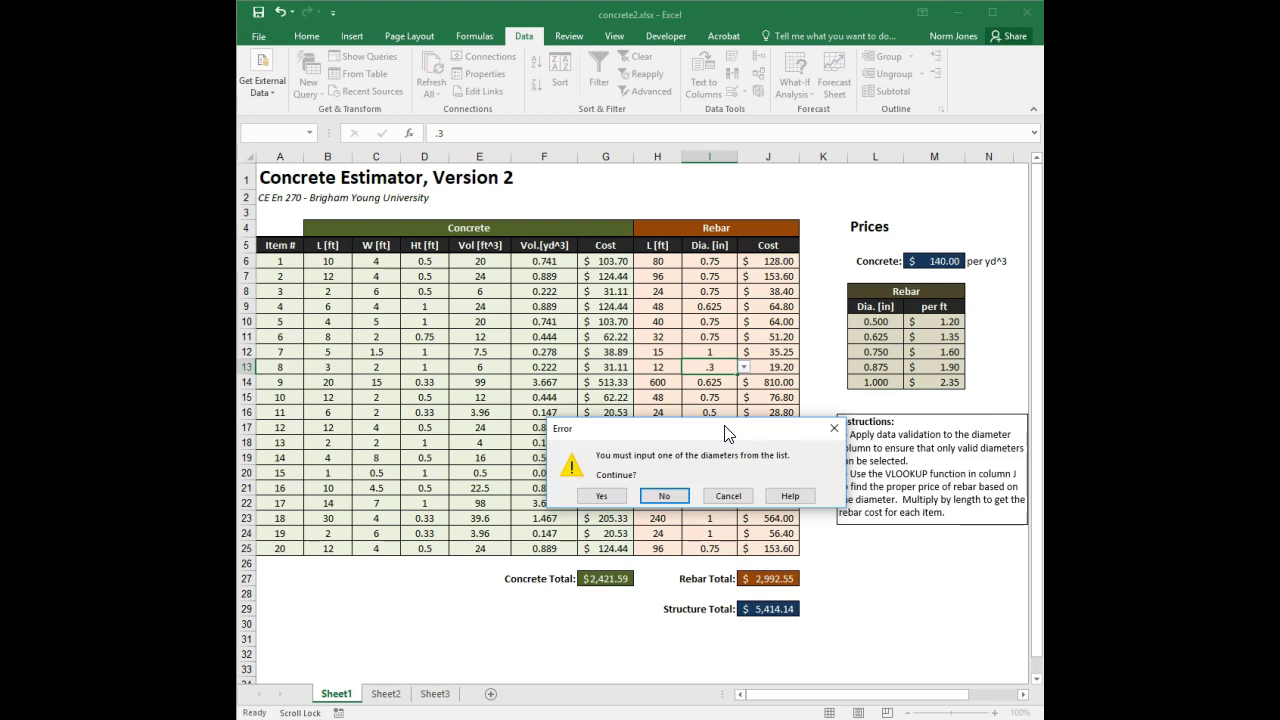
pyautogui.press('Escape')
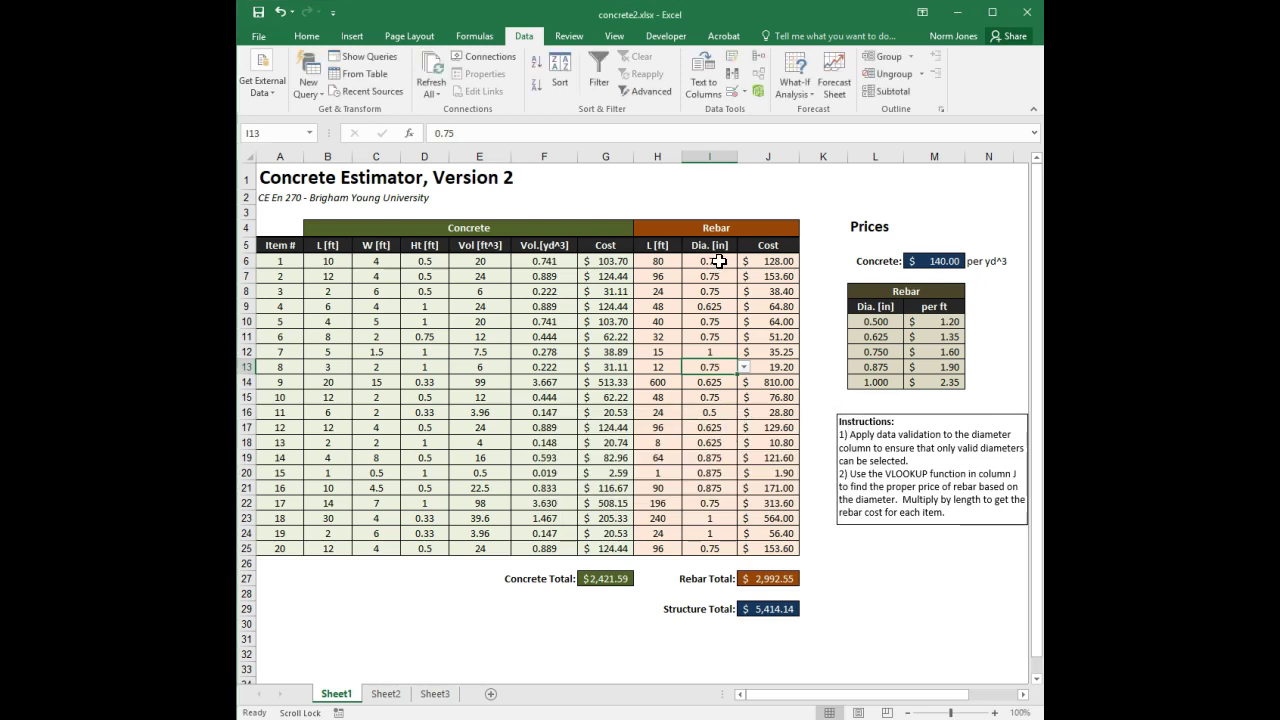